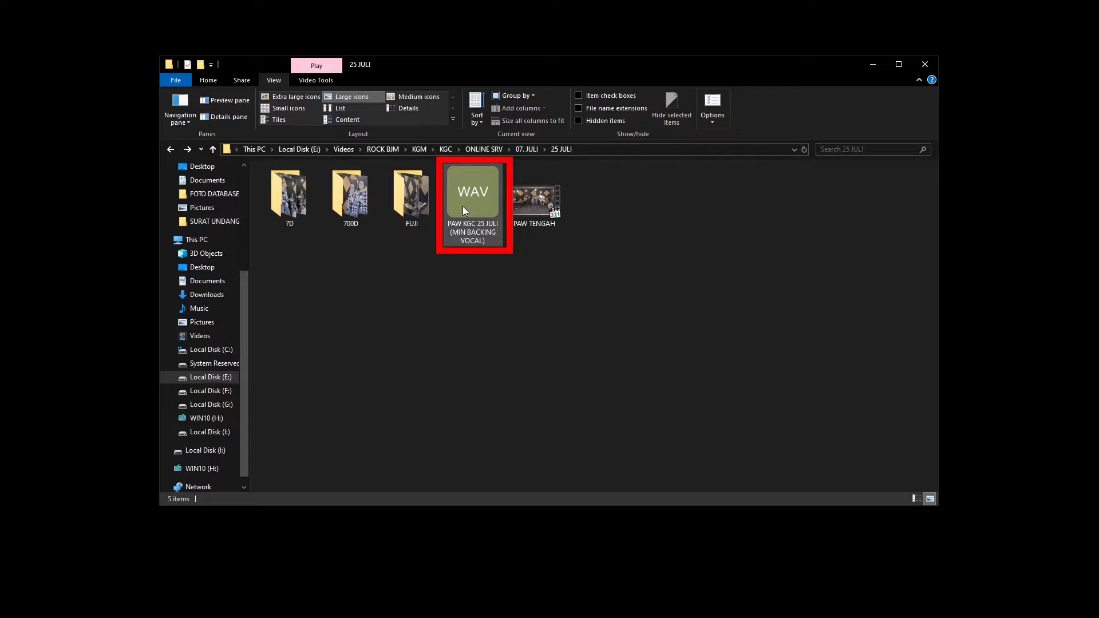
Launch PluralEyes 4.
click(584, 348)
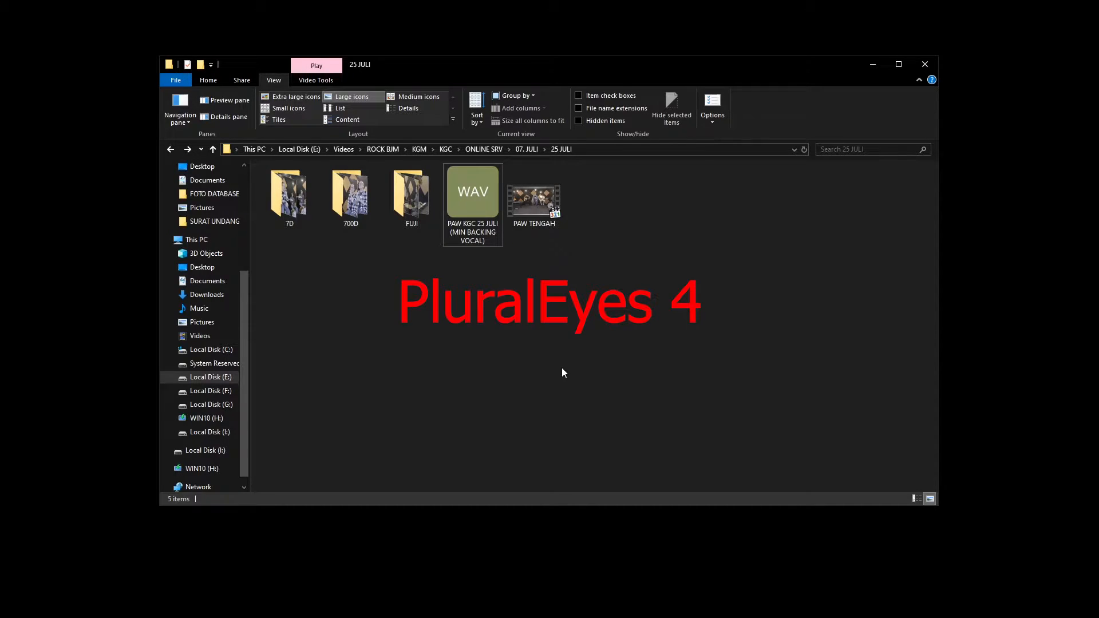
key(super)
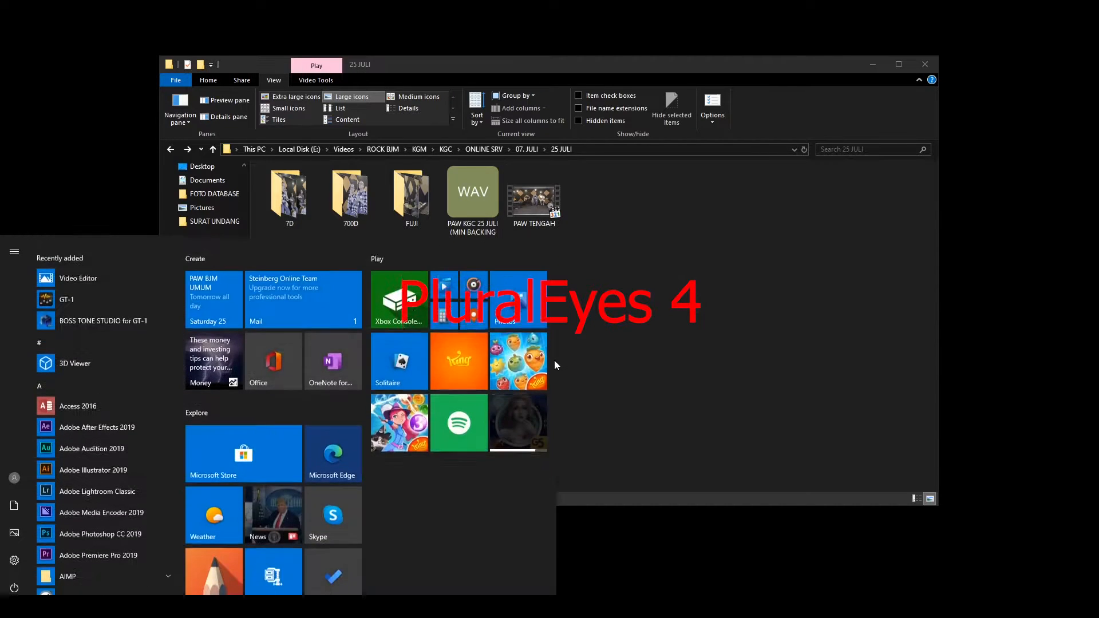
key(super)
key(super)
text(PLURA)
key(Return)
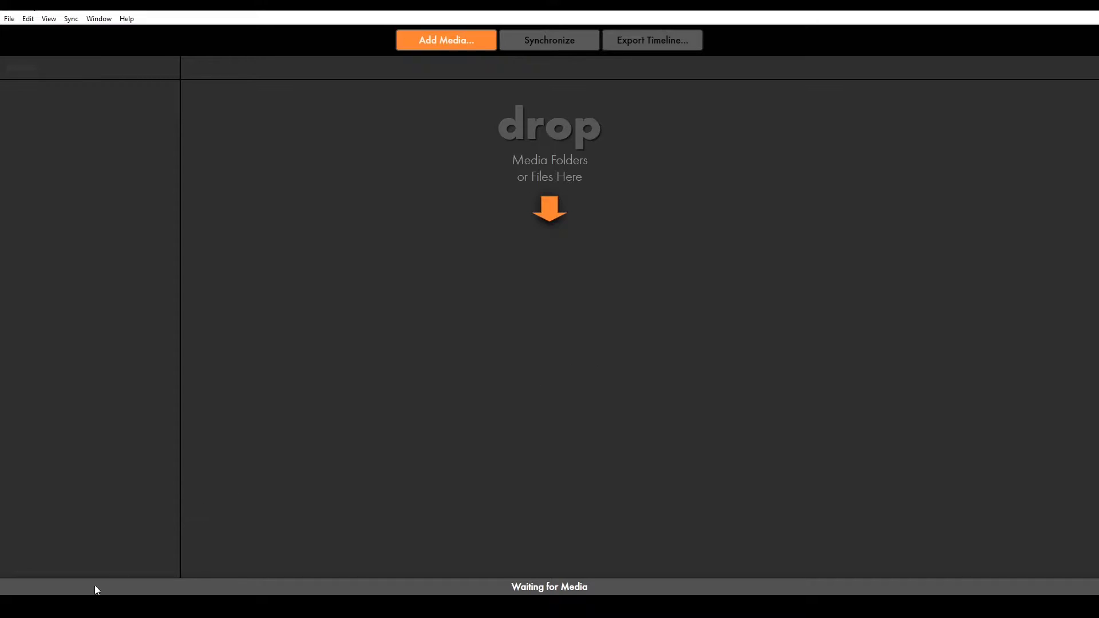
Add the 7D, 700D and FUJI folders, the backing vocal WAV and the PAW TENGAH video from the 25 JULI folder as media.
click(86, 607)
drag(466, 68, 571, 123)
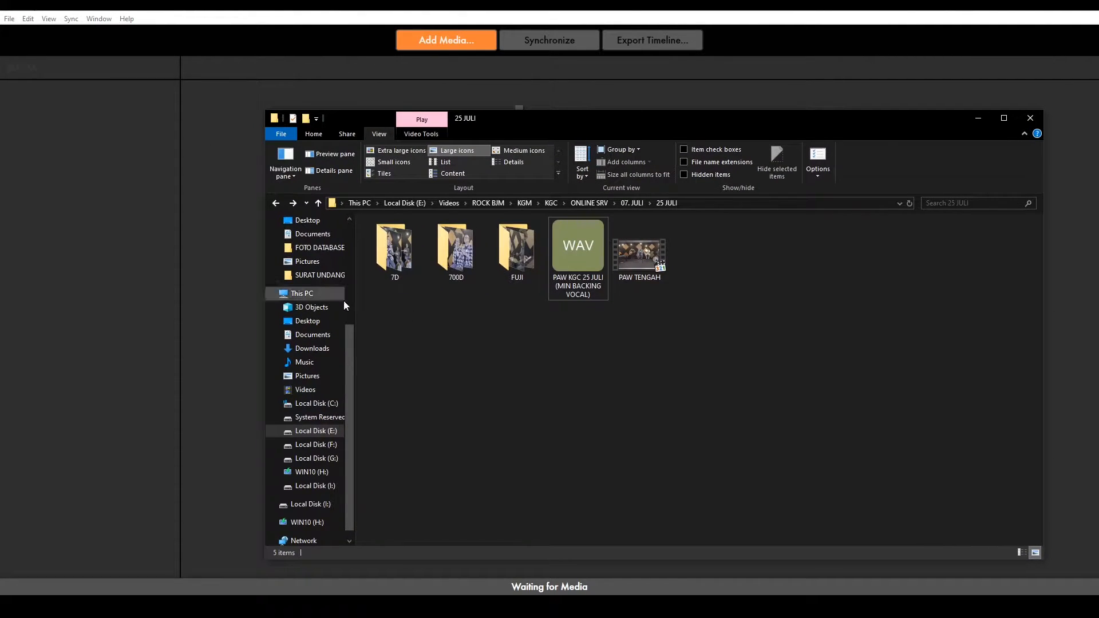
drag(737, 333, 82, 160)
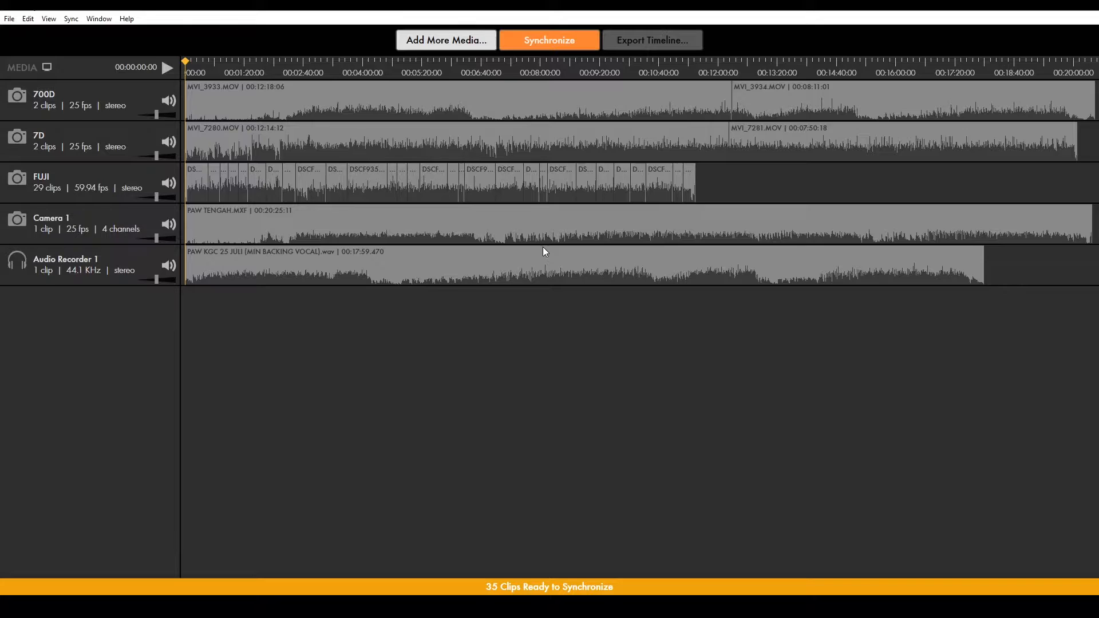
Select the PAW KGC 25 JULI (MIN BACKING VOCAL).wav clip on the Audio Recorder 1 track and synchronize all the clips.
click(441, 273)
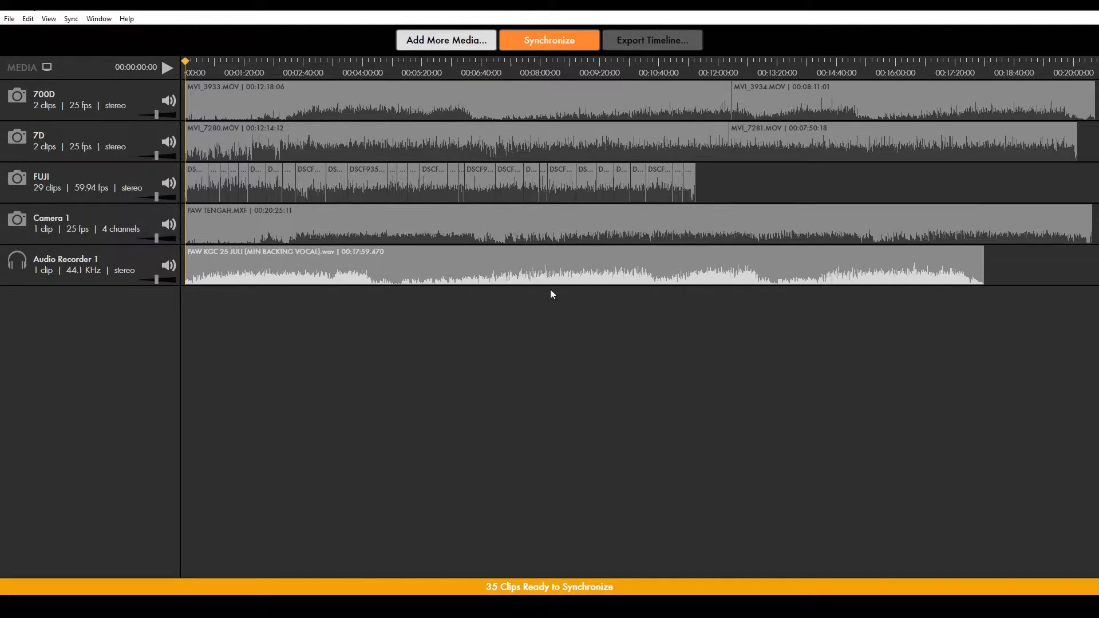
double_click(585, 264)
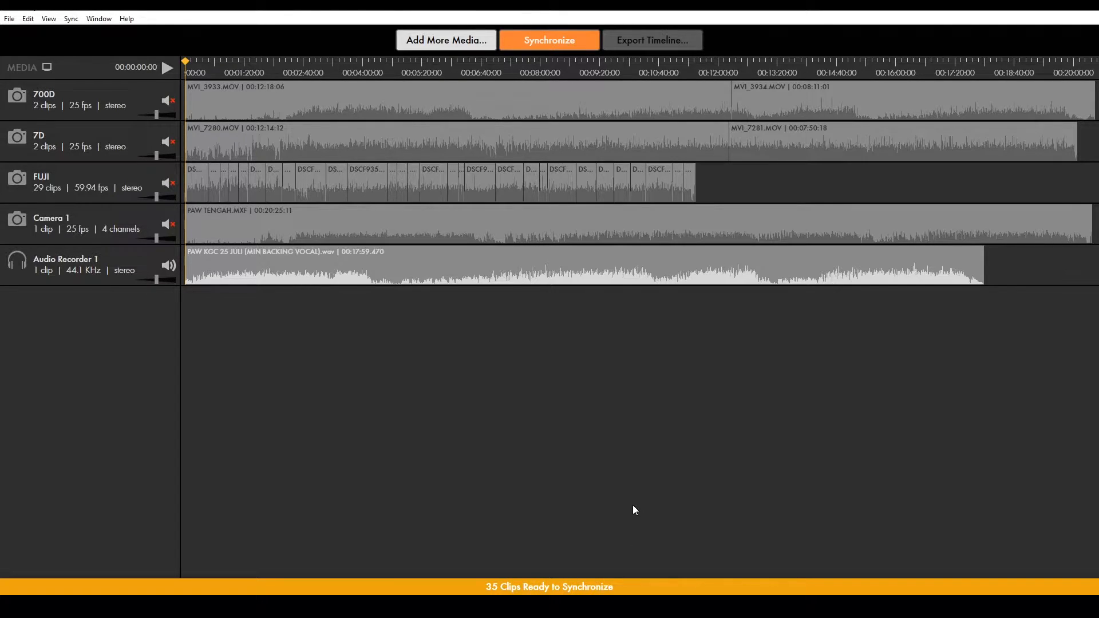
click(539, 40)
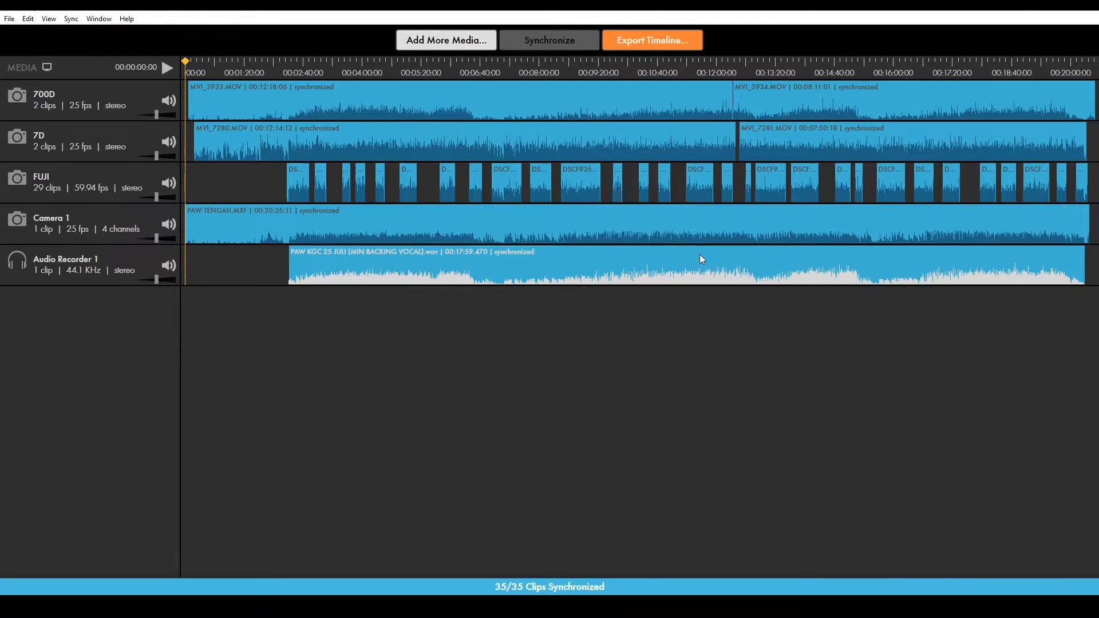
Export the synchronized timeline in Premiere Pro format to the 25 JULI folder as LAGU SYNC.xml.
click(644, 40)
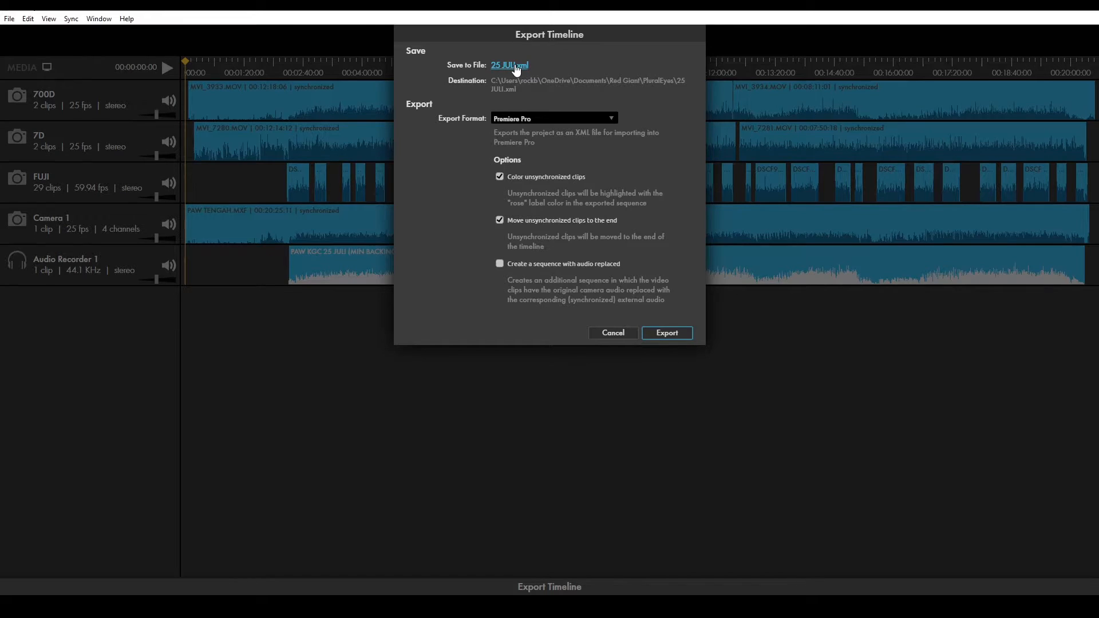
click(514, 64)
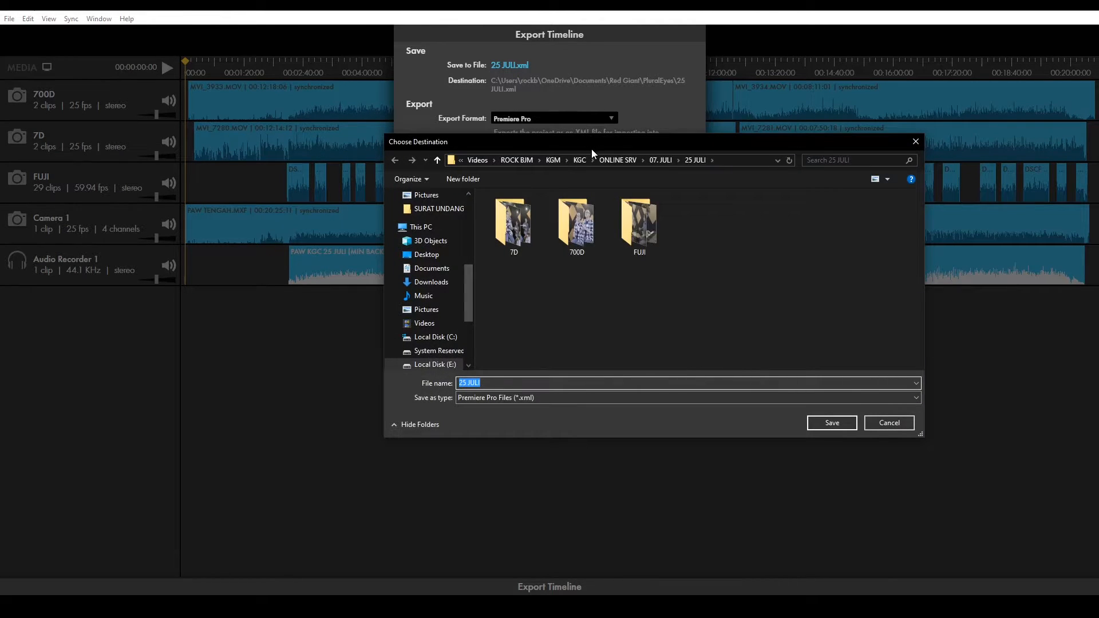
click(720, 328)
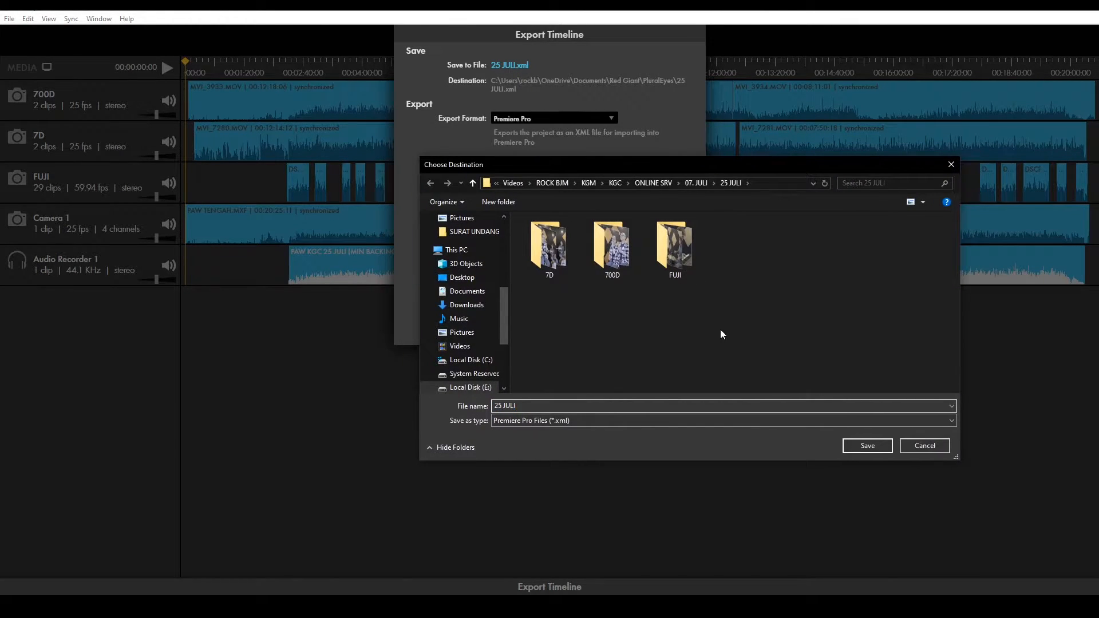
click(549, 405)
text(LAGU SUNC)
key(BackSpace)
key(BackSpace)
key(BackSpace)
text(YNC)
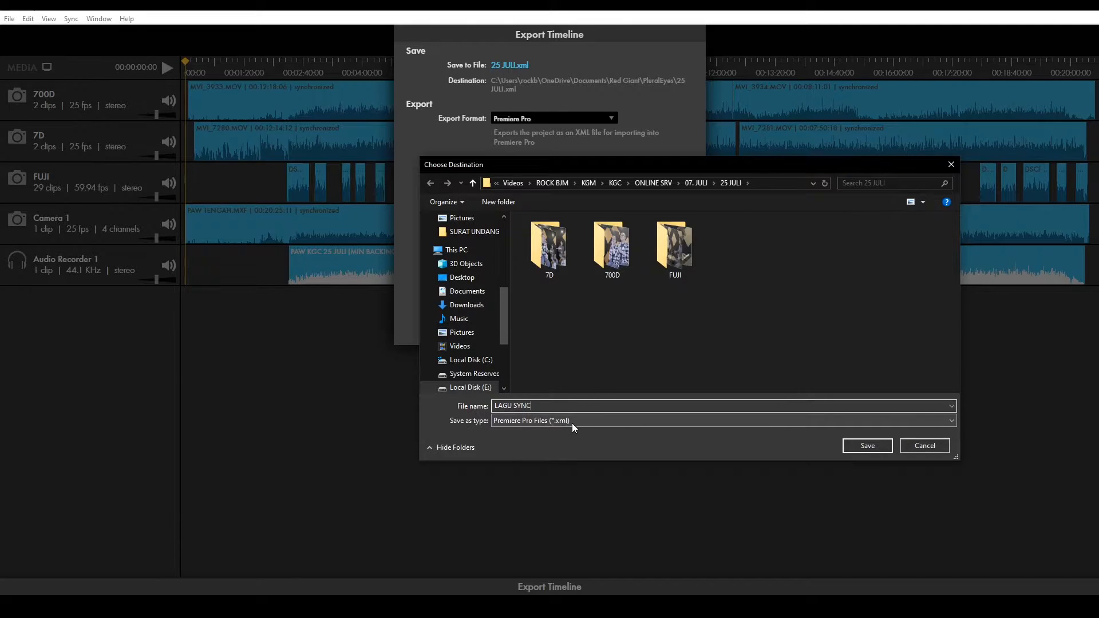
click(867, 446)
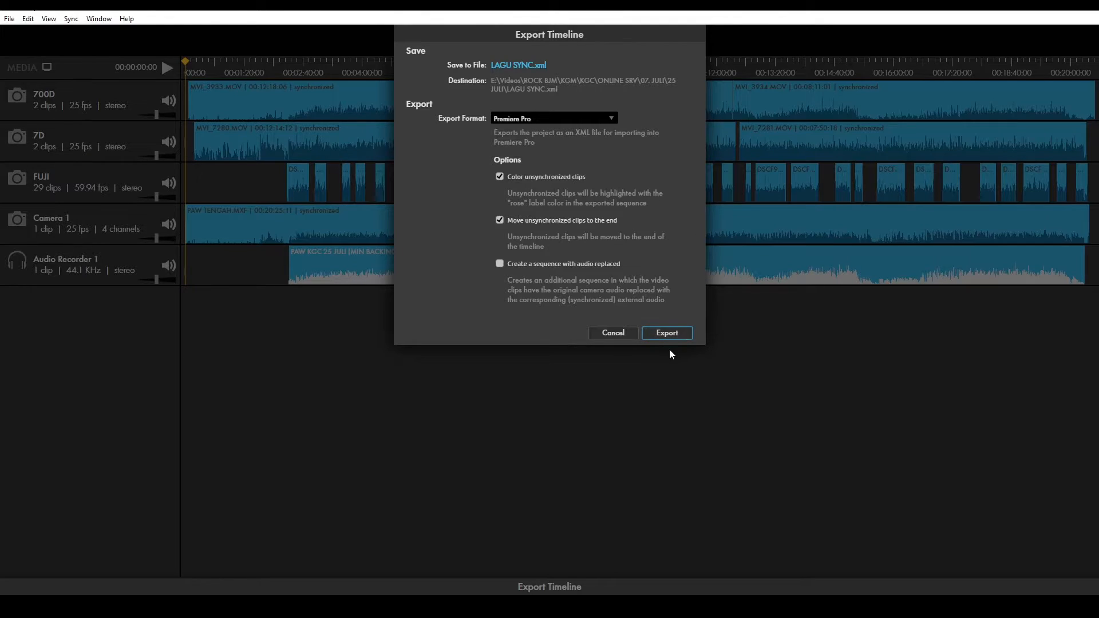
click(667, 333)
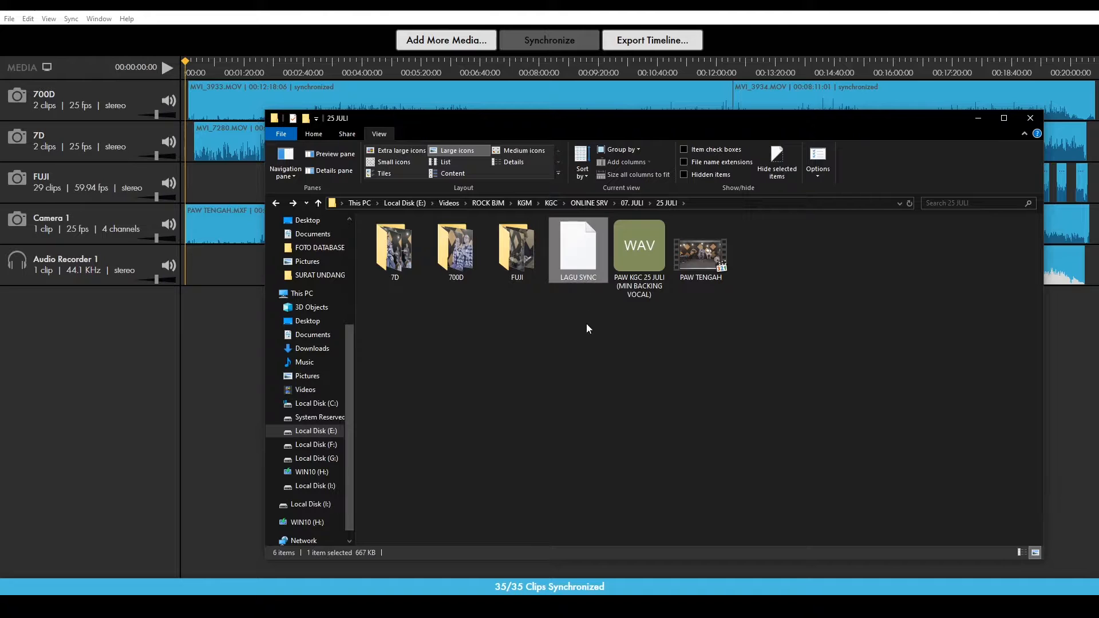
Switch to Adobe Premiere Pro and open the media import dialog for the empty project.
click(617, 368)
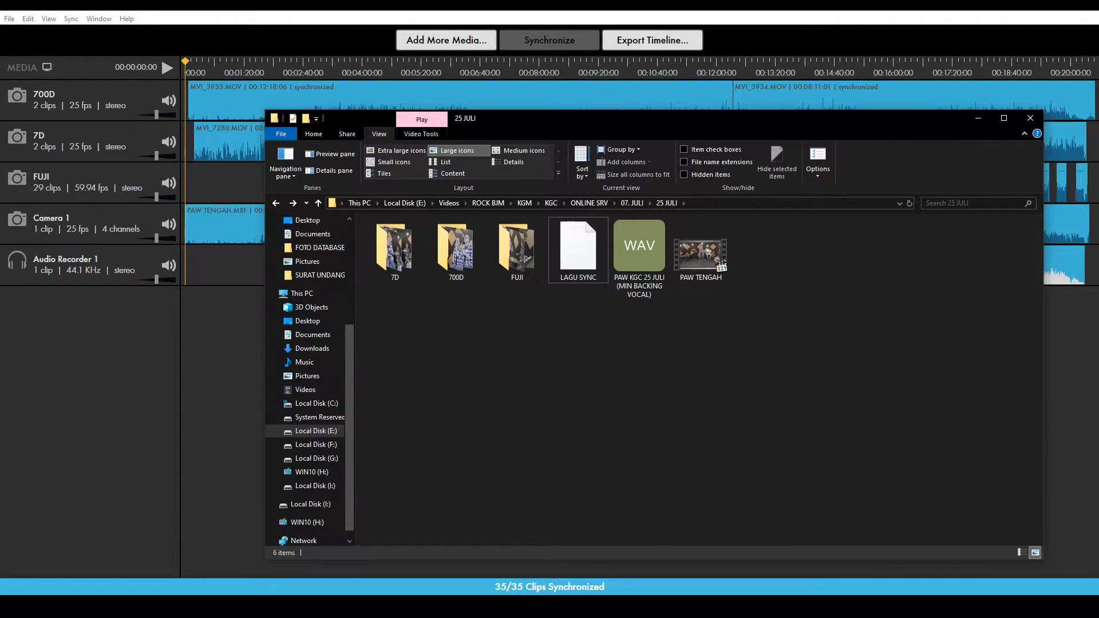
click(214, 607)
click(211, 487)
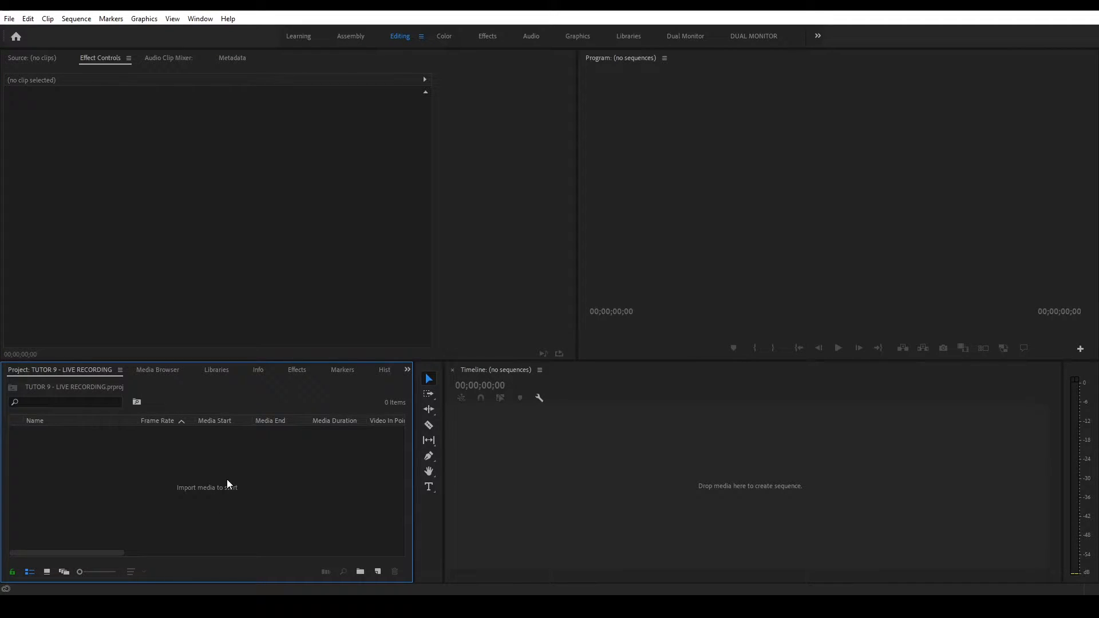
double_click(227, 480)
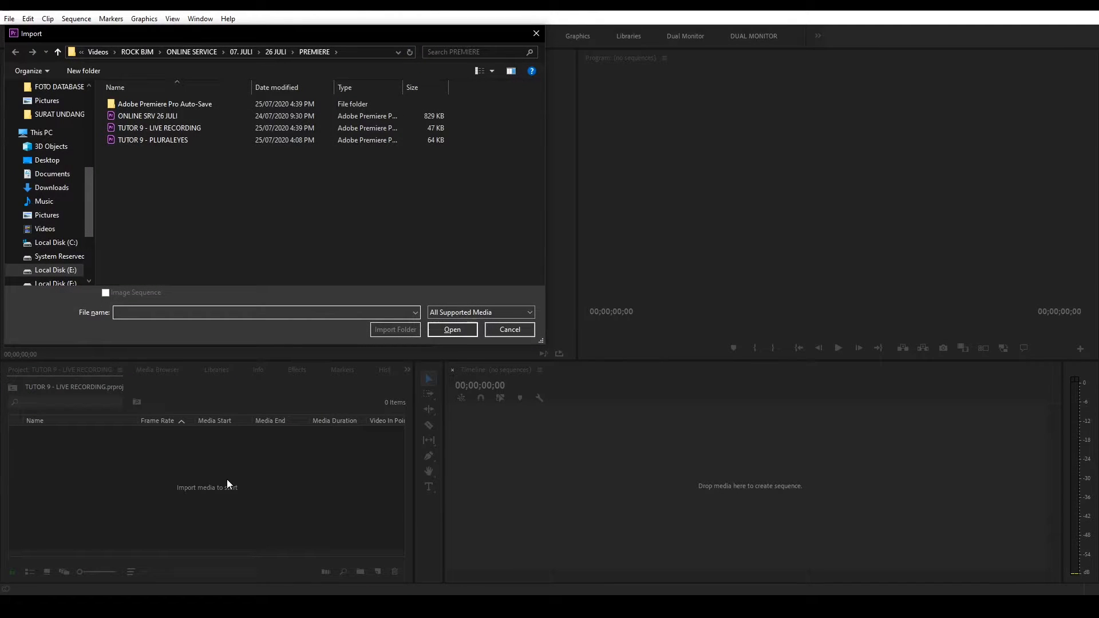
drag(193, 34, 466, 101)
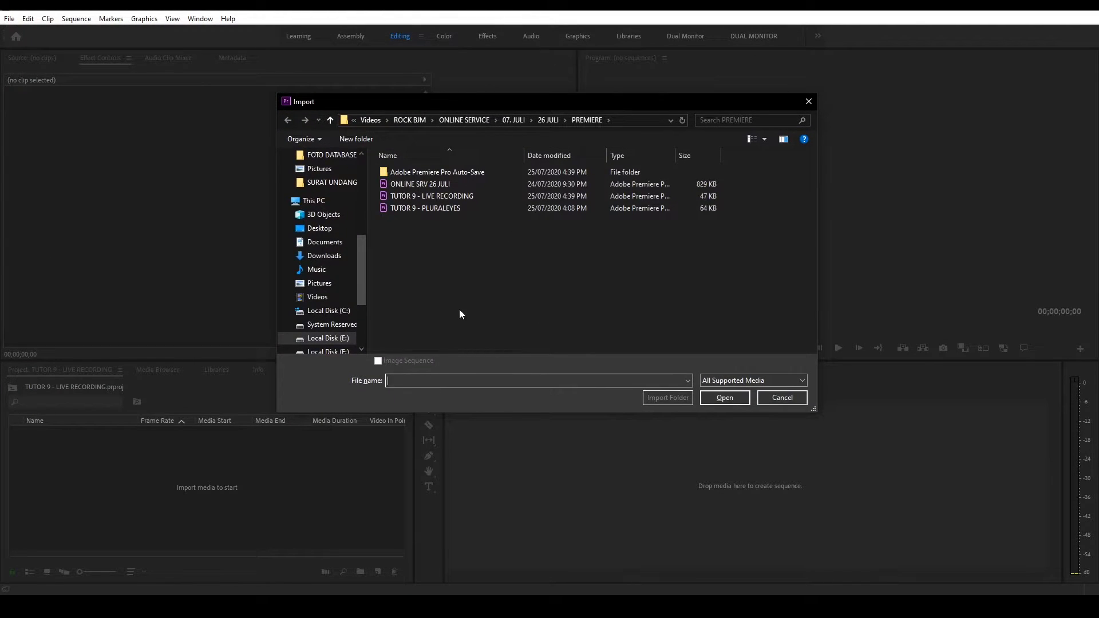
Import the LAGU SYNC file from E:\Videos\ROCK BJM\KGM\KGC\ONLINE SRV\07. JULI\25 JULI.
scroll(345, 312, down, 1)
click(339, 313)
double_click(398, 172)
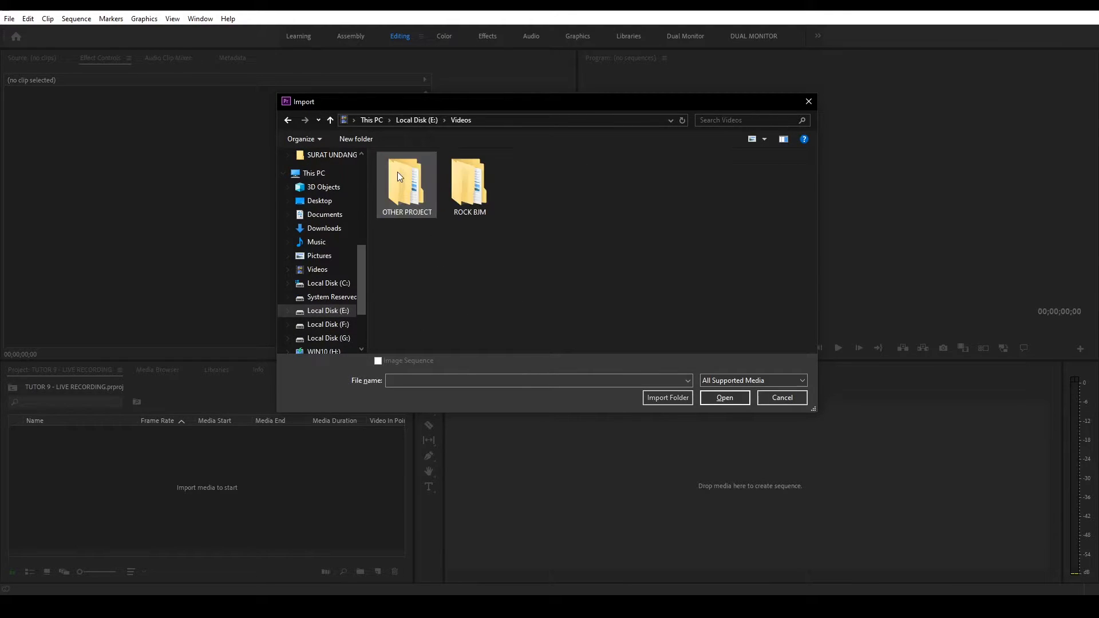
double_click(464, 189)
double_click(395, 173)
double_click(394, 173)
double_click(394, 173)
double_click(404, 185)
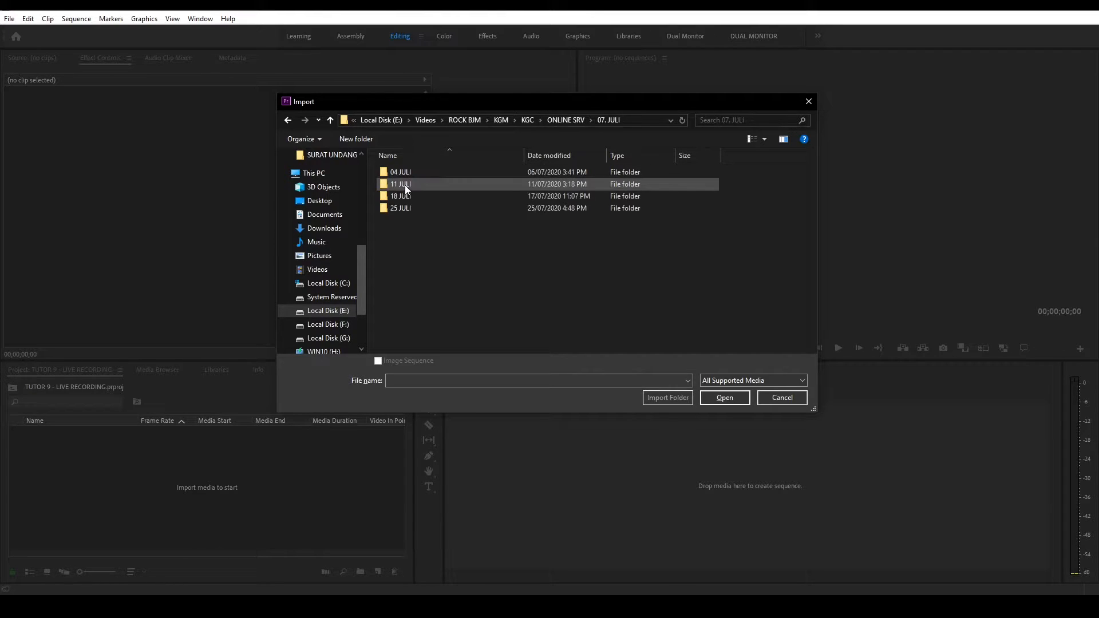
double_click(401, 208)
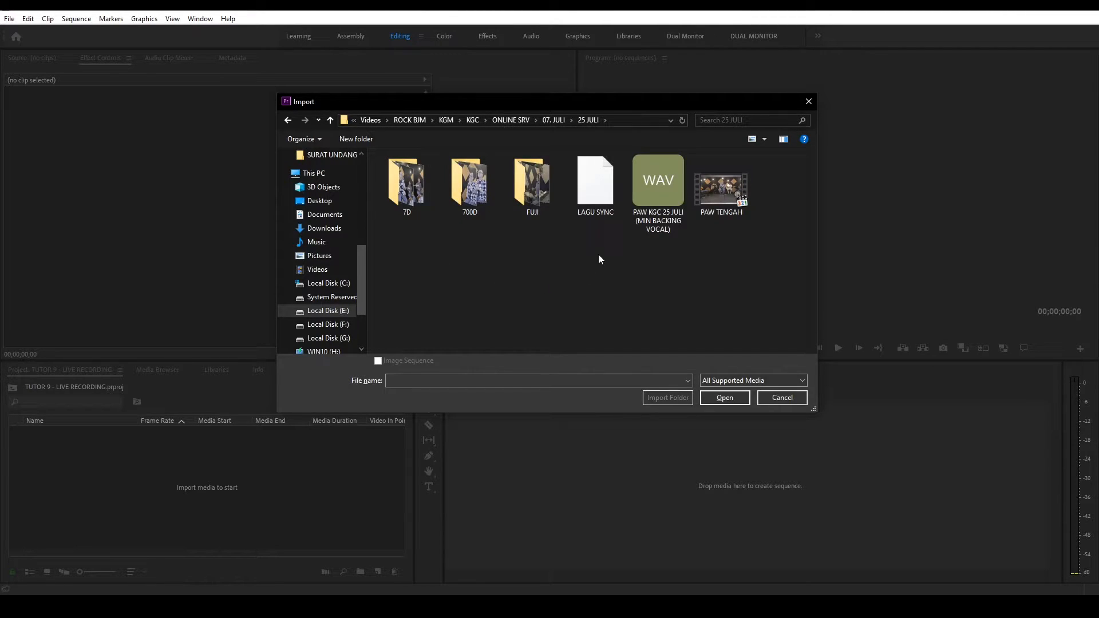
click(598, 192)
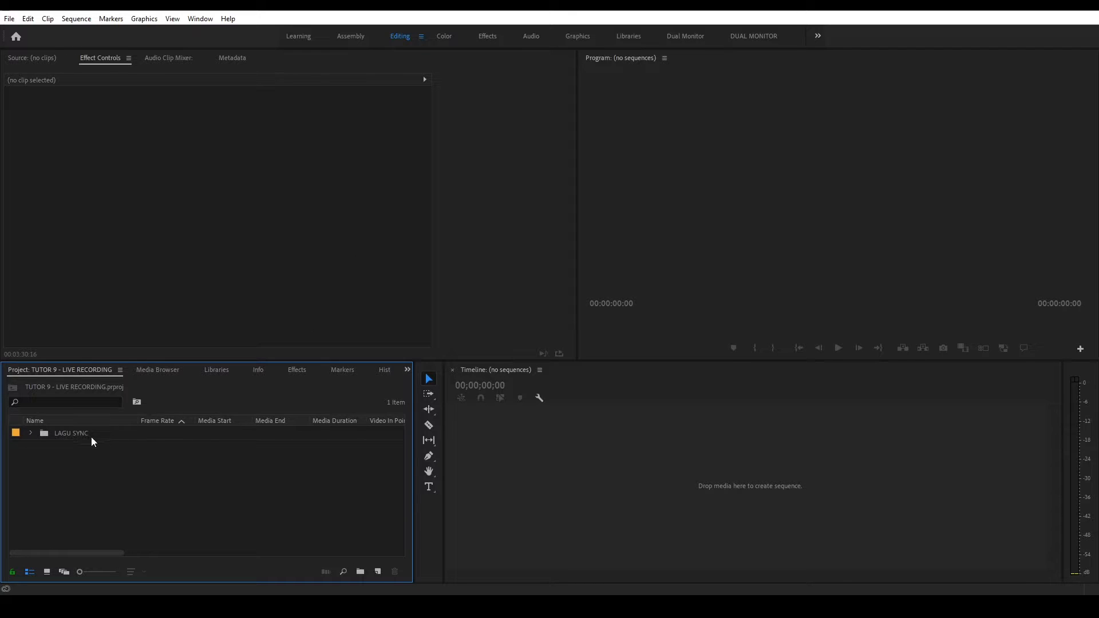
Expand the LAGU SYNC bin and open its Synced Sequence in the timeline.
click(31, 433)
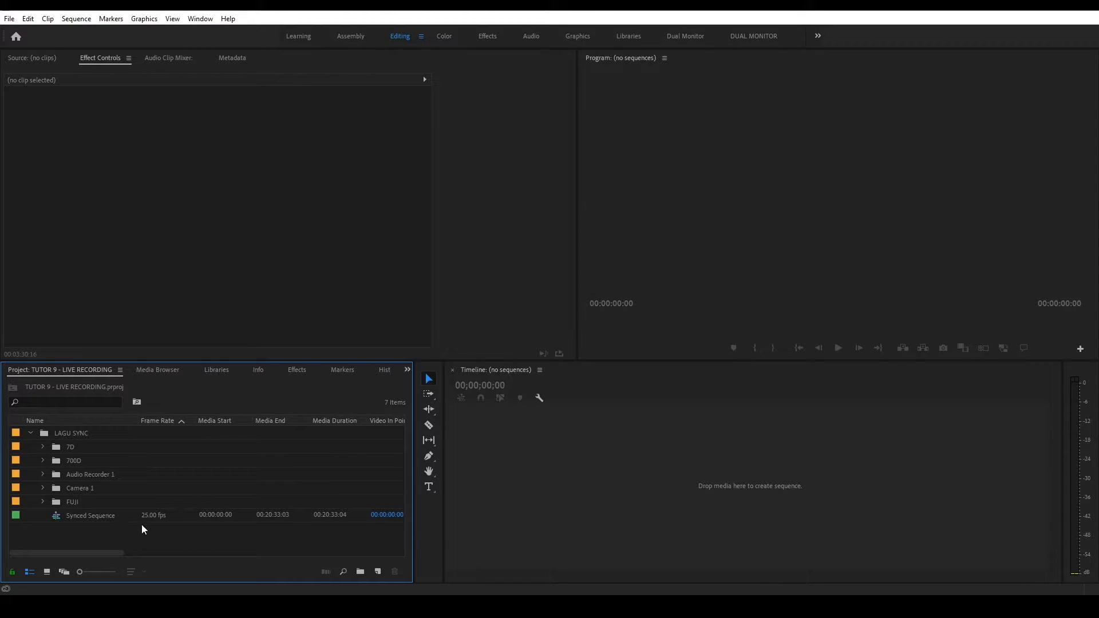
double_click(71, 516)
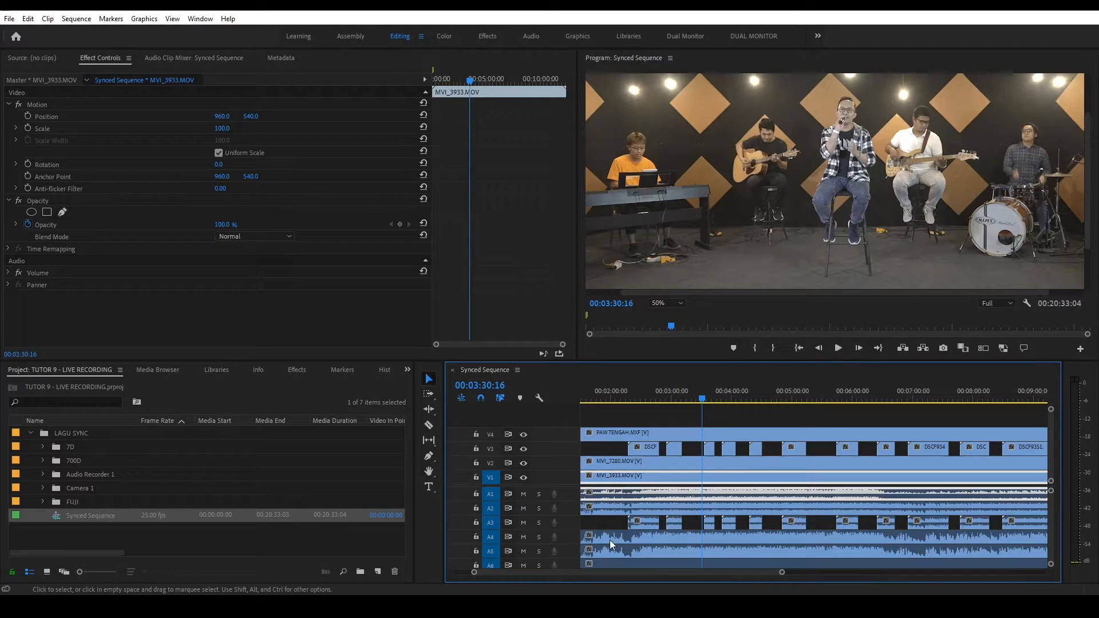
Examine the alignment of the synced clips along the sequence and preview the frame at 00:01:08:20.
scroll(658, 510, down, 3)
scroll(682, 514, down, 10)
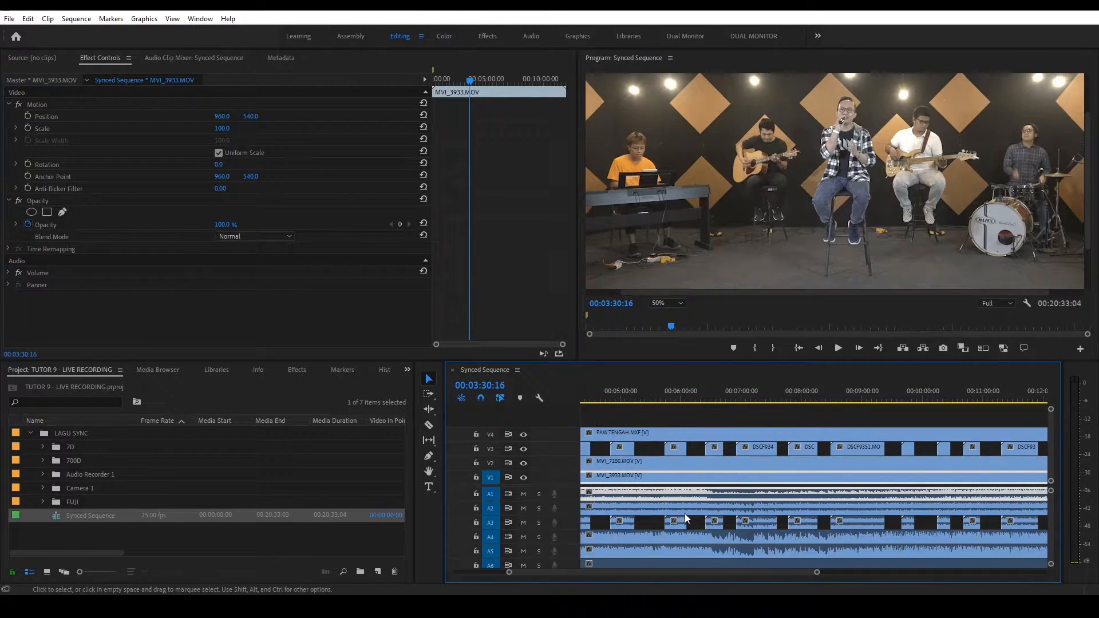
scroll(694, 514, up, 15)
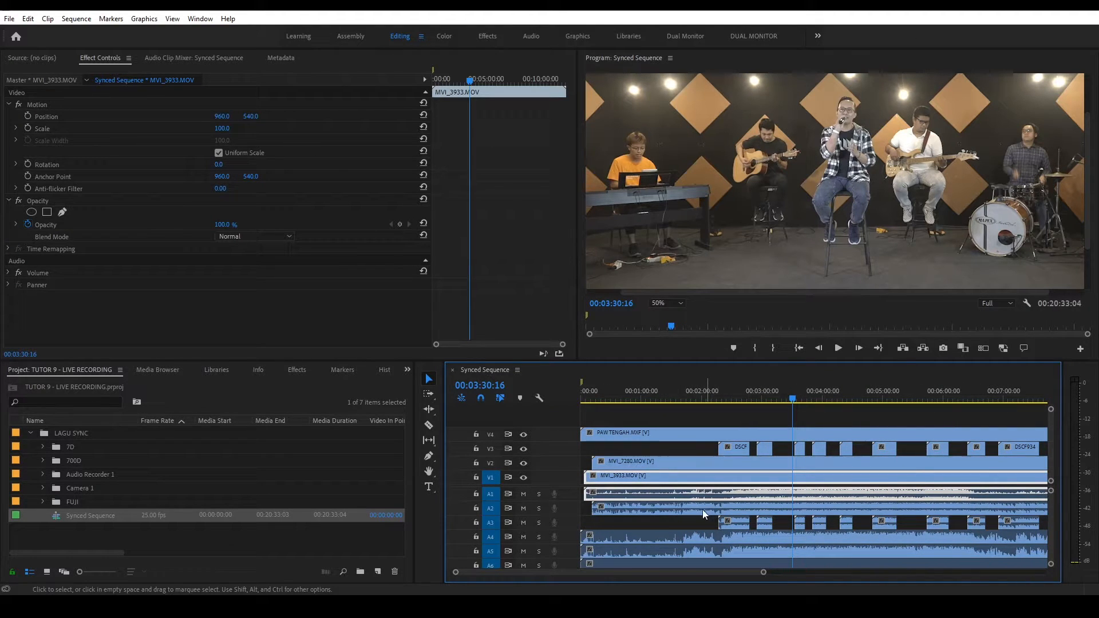
scroll(717, 512, down, 11)
scroll(717, 513, up, 10)
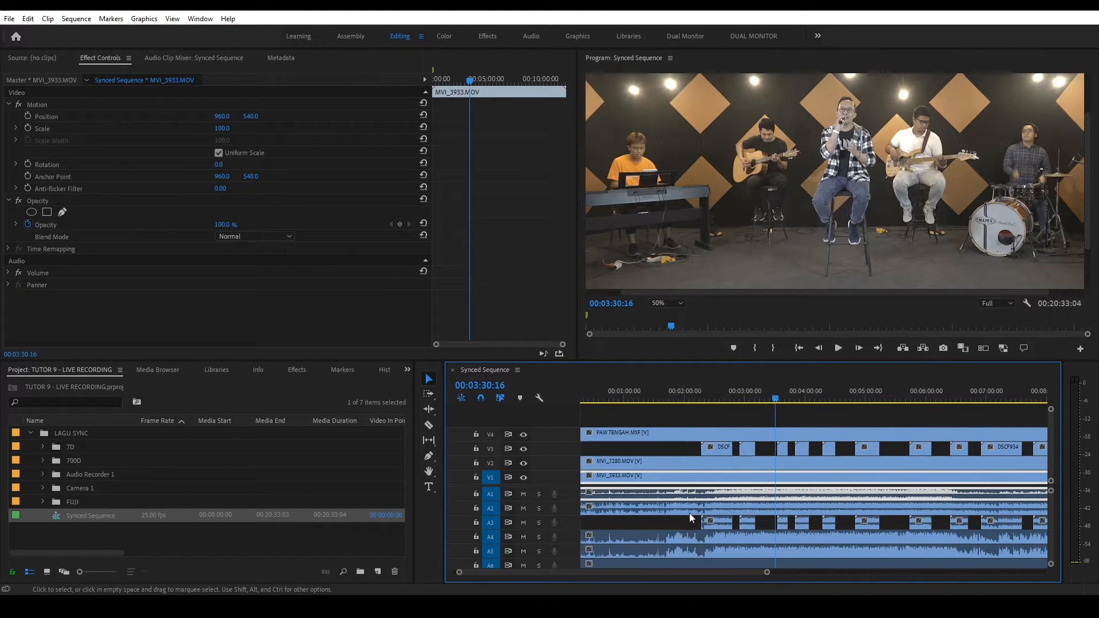
scroll(689, 513, up, 1)
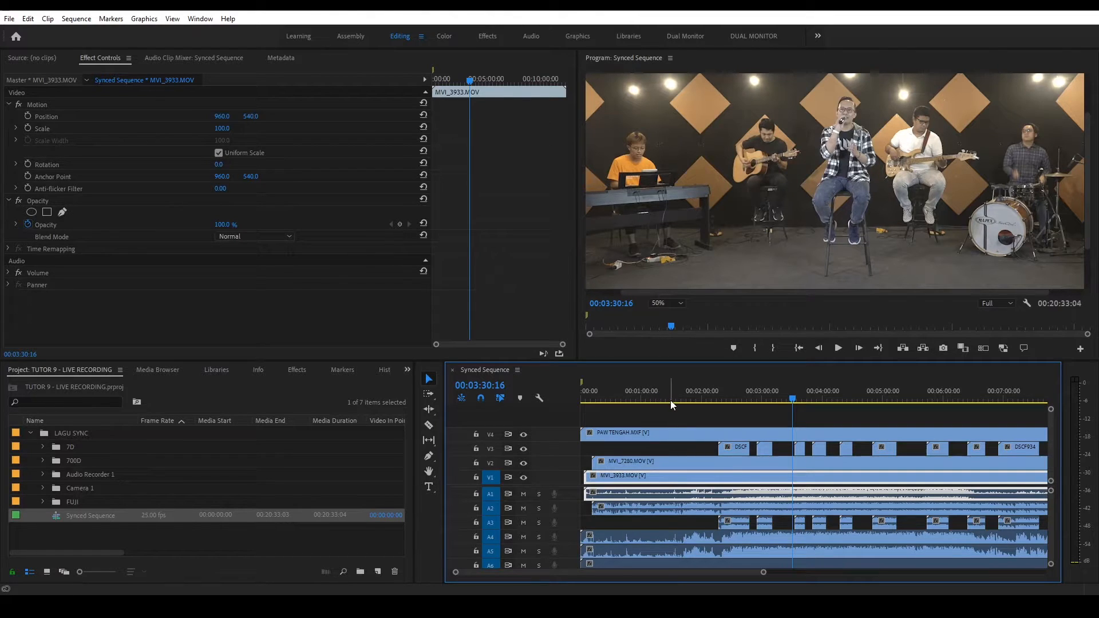
mouse_move(643, 398)
mouse_down()
mouse_move(627, 399)
mouse_move(651, 400)
mouse_up()
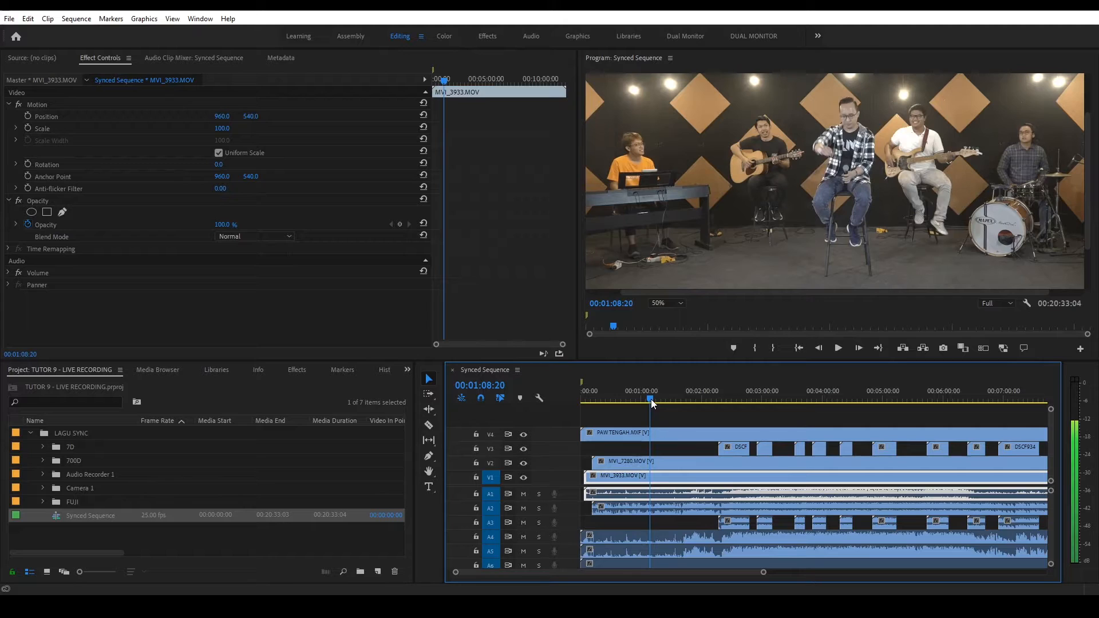
click(685, 422)
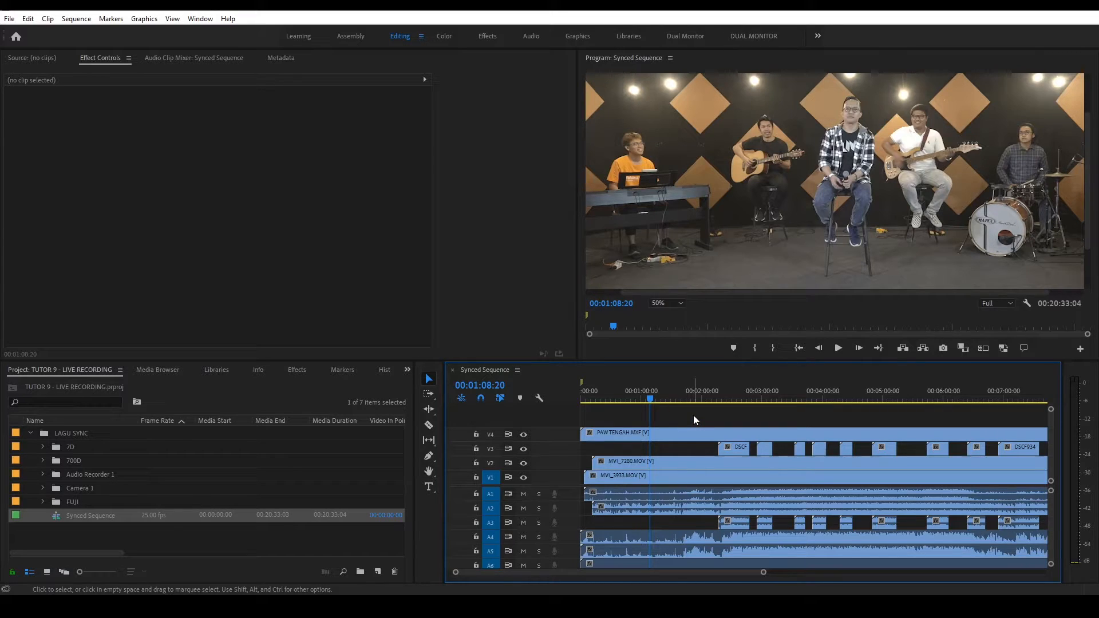
Maximize the timeline and place the playhead at the start of the audio clip on track A8, at 00:02:20:02.
key(grave)
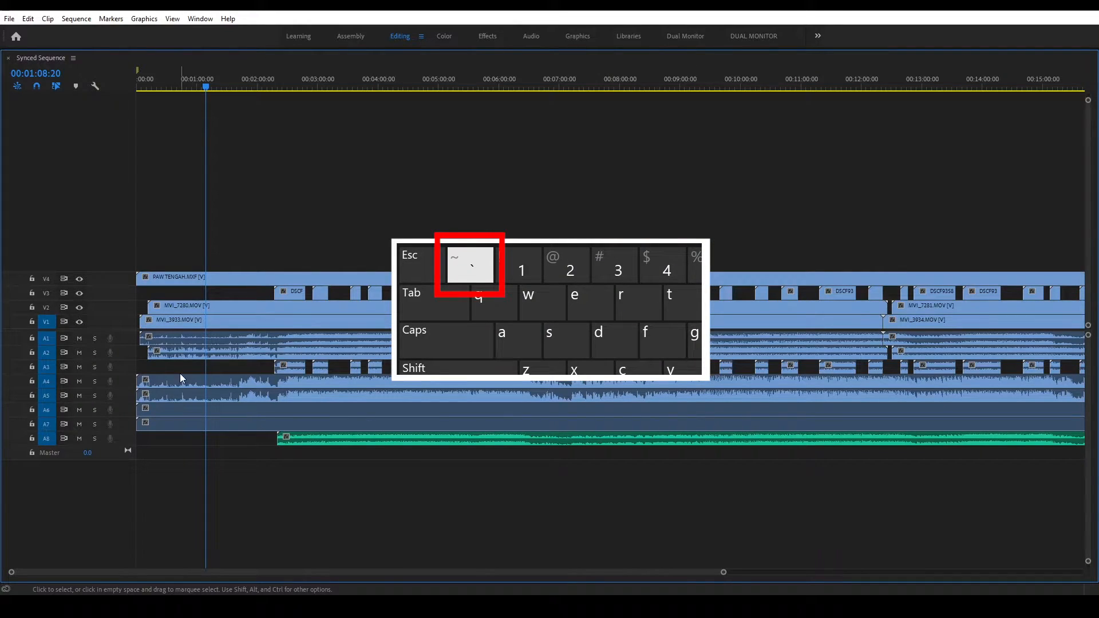
click(302, 441)
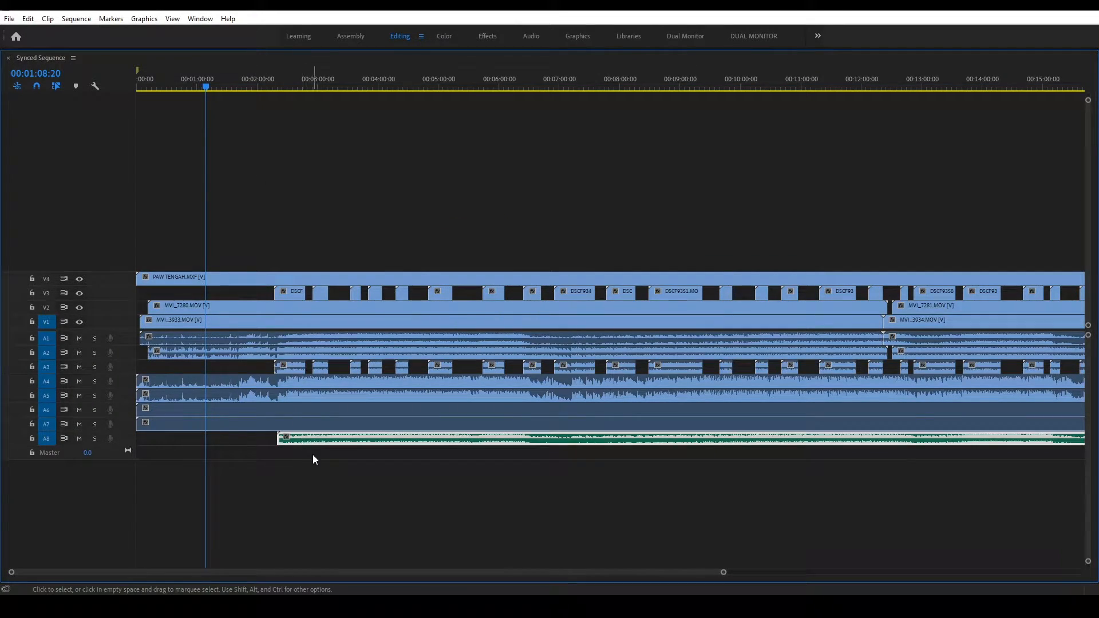
click(335, 465)
click(321, 442)
click(298, 454)
click(299, 441)
drag(263, 81, 278, 86)
click(367, 235)
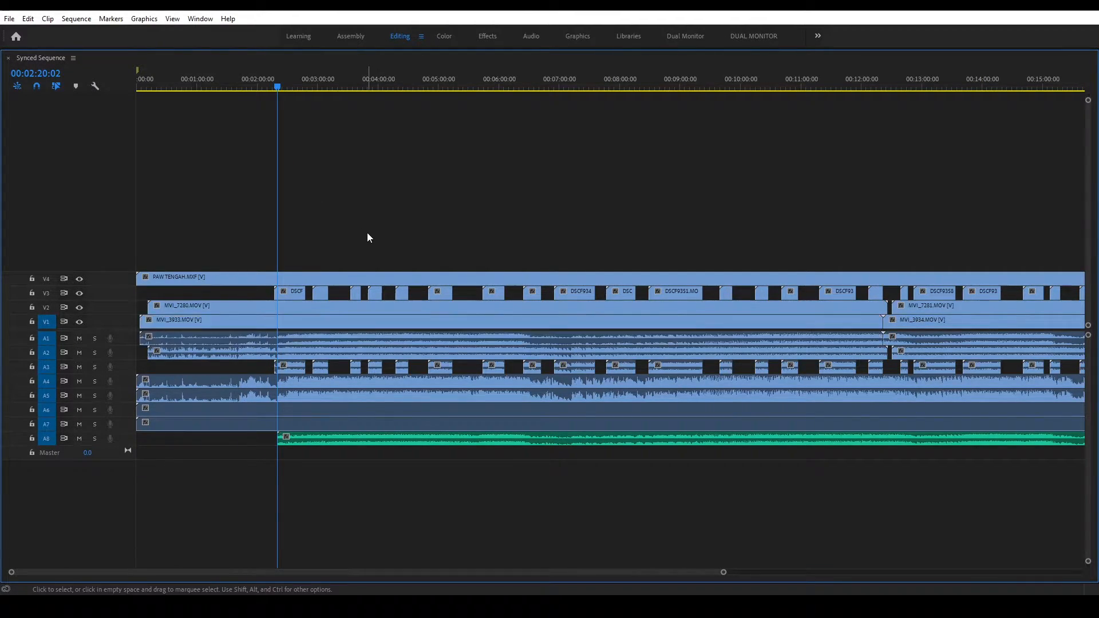
key(grave)
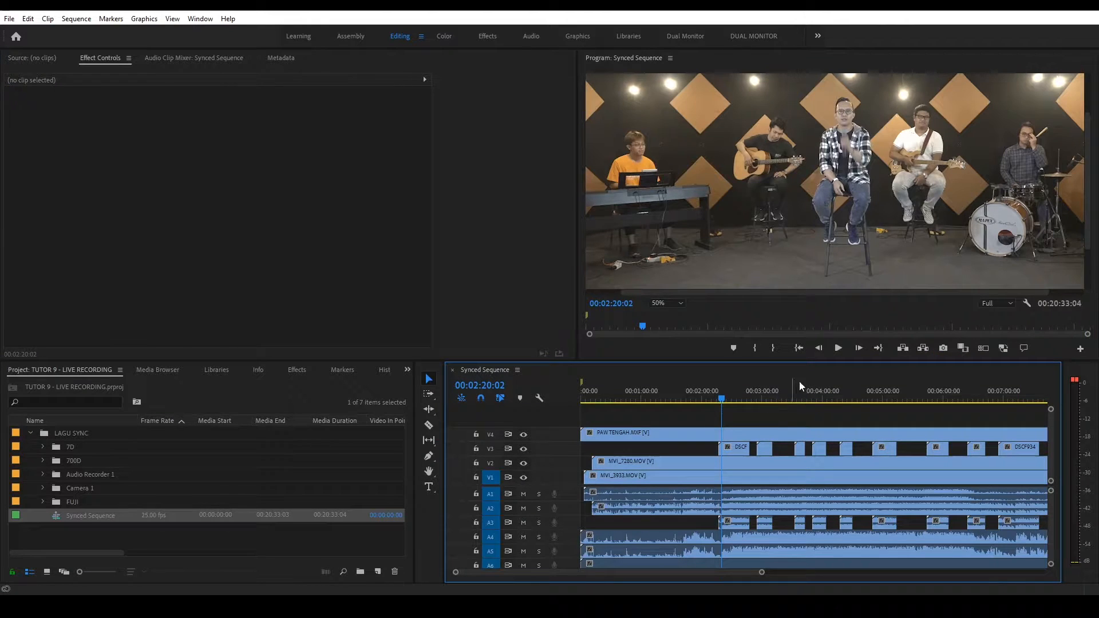
key(grave)
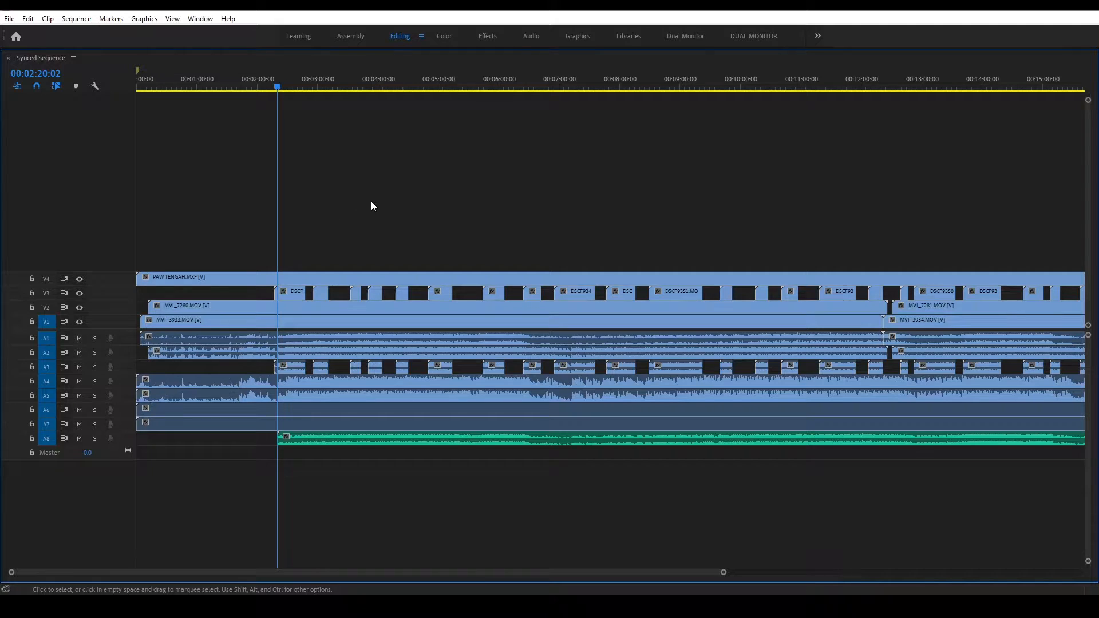
Split every clip at the playhead at 00:02:20:02 and ripple delete the portions before it.
key(ctrl+a)
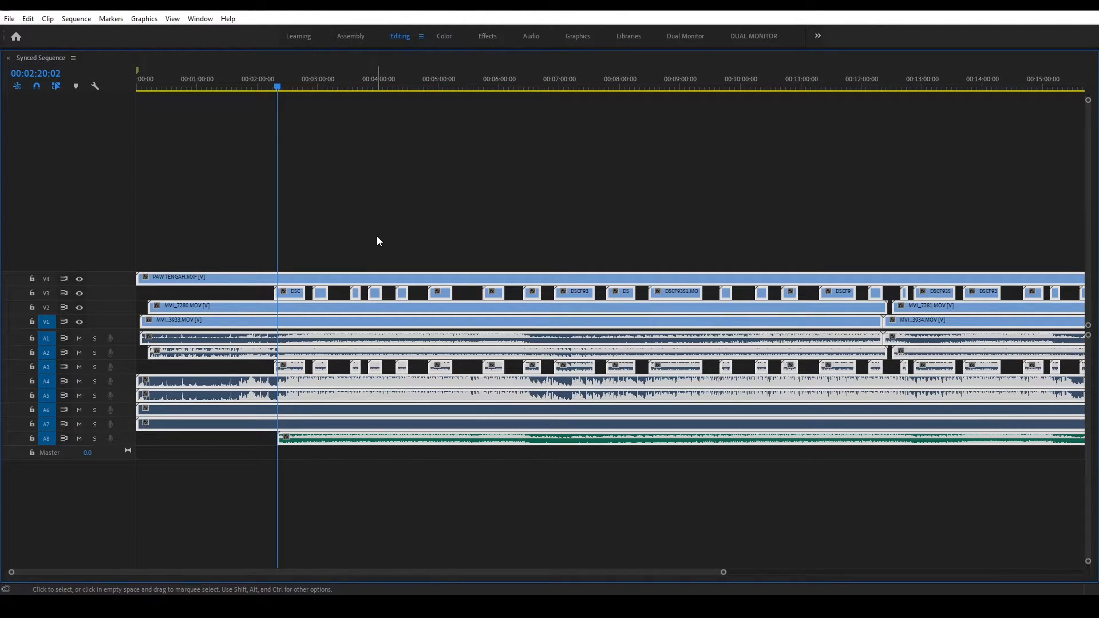
key(ctrl+k)
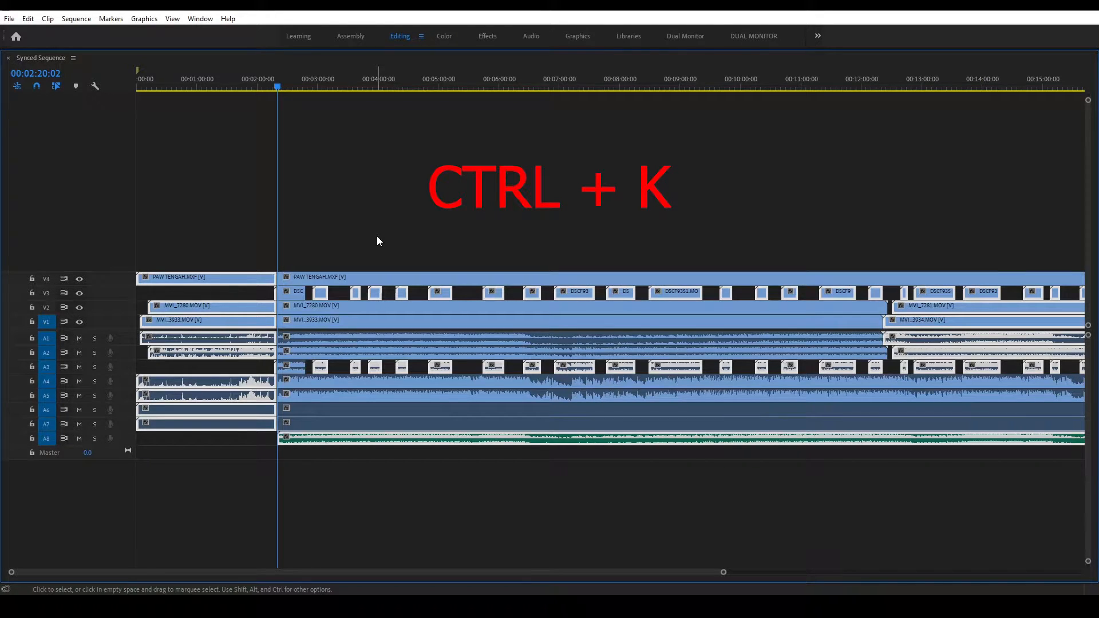
click(444, 241)
drag(196, 234, 279, 450)
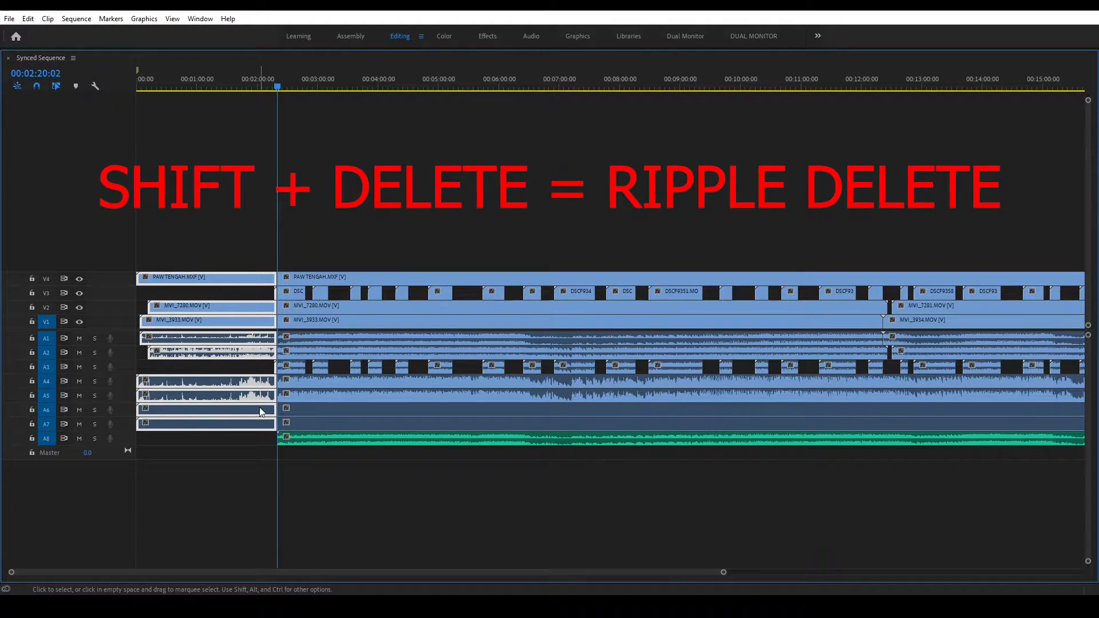
key(shift+Delete)
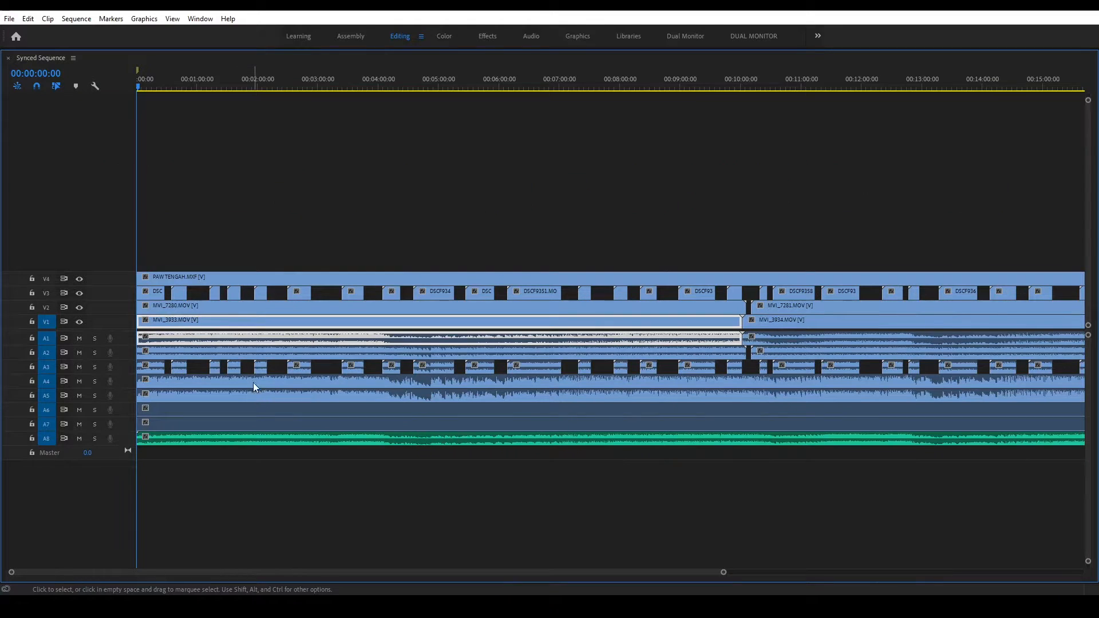
click(232, 236)
Place the playhead at the end of the audio clip on track A8, at 00:17:59:12.
key(minus)
key(minus)
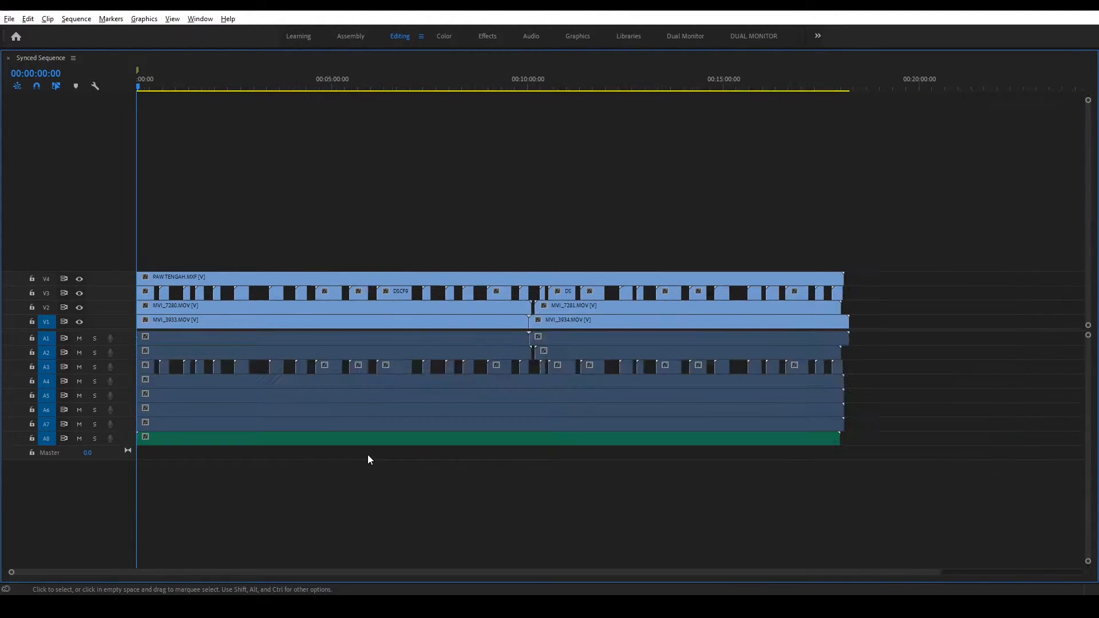
scroll(767, 409, up, 5)
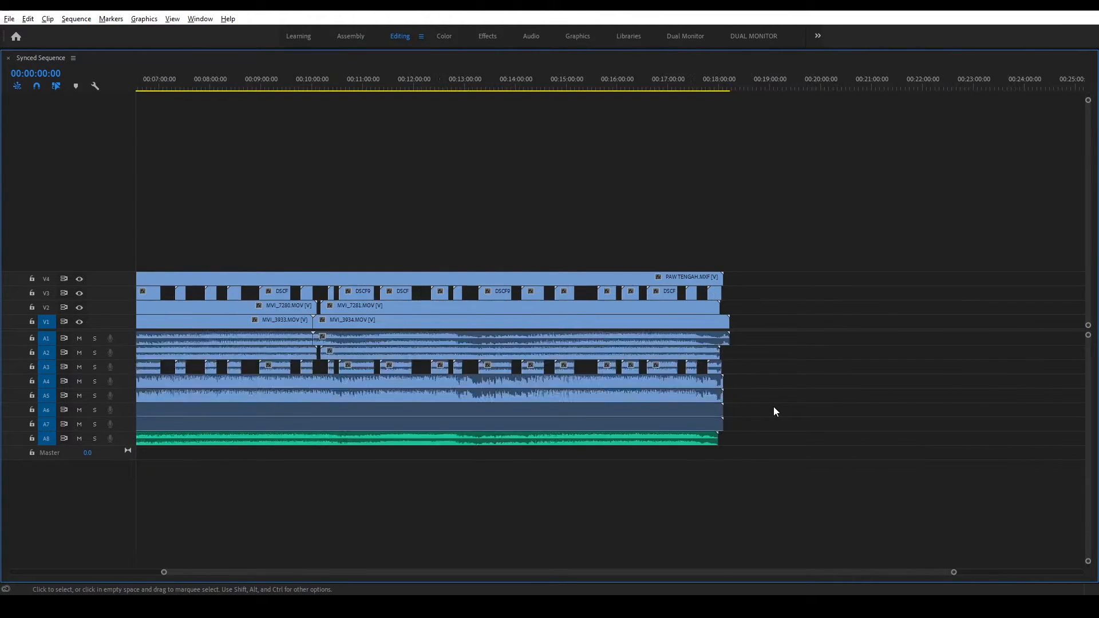
drag(642, 84, 647, 84)
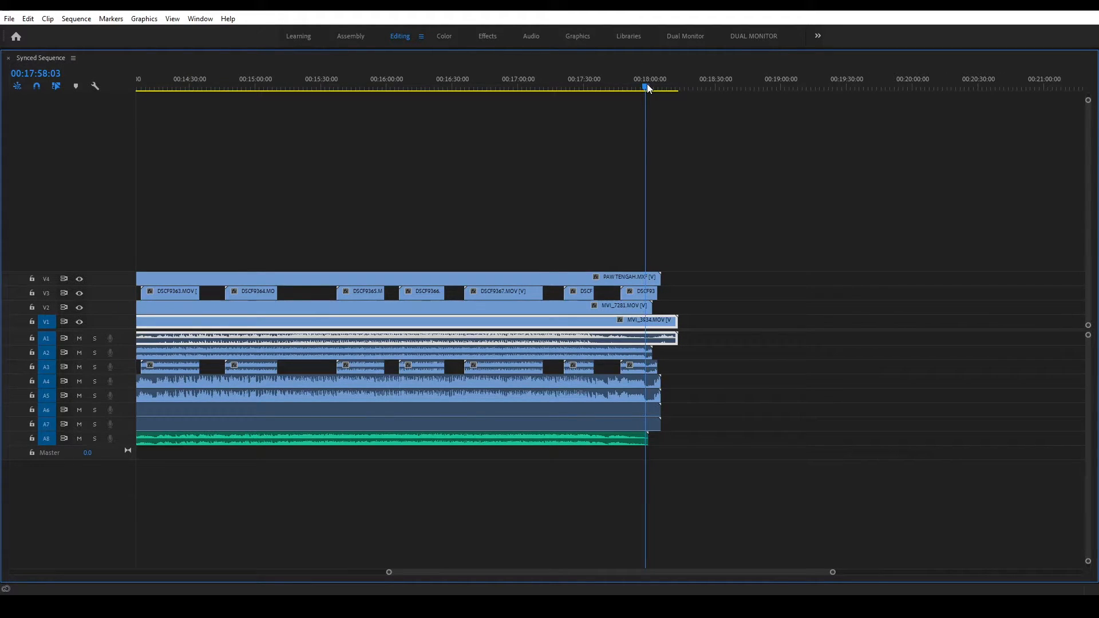
scroll(644, 438, up, 4)
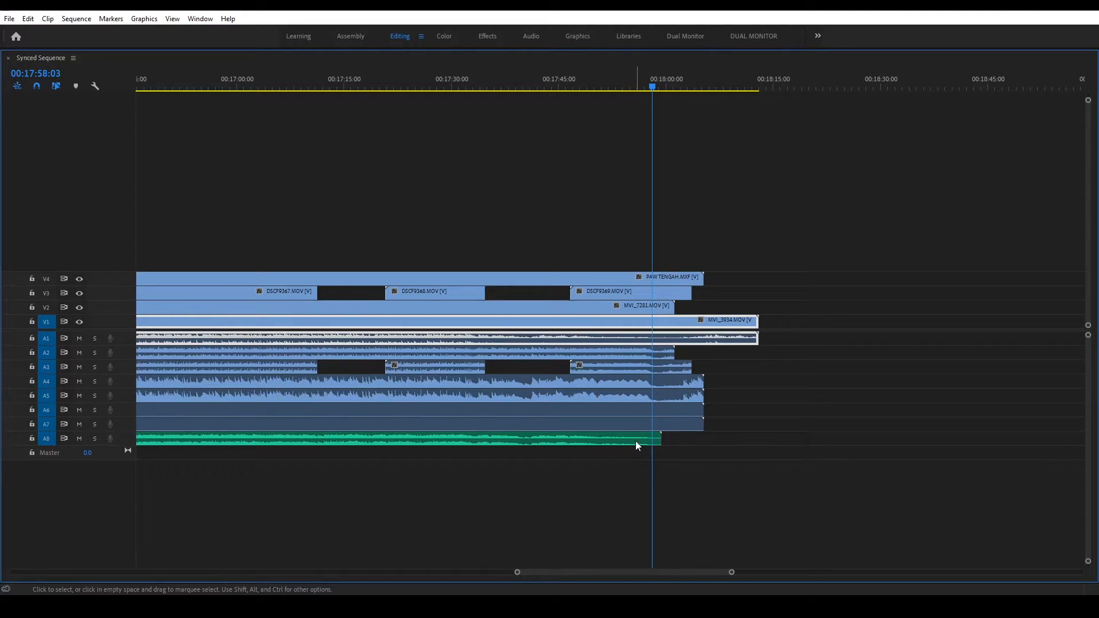
click(634, 441)
click(757, 396)
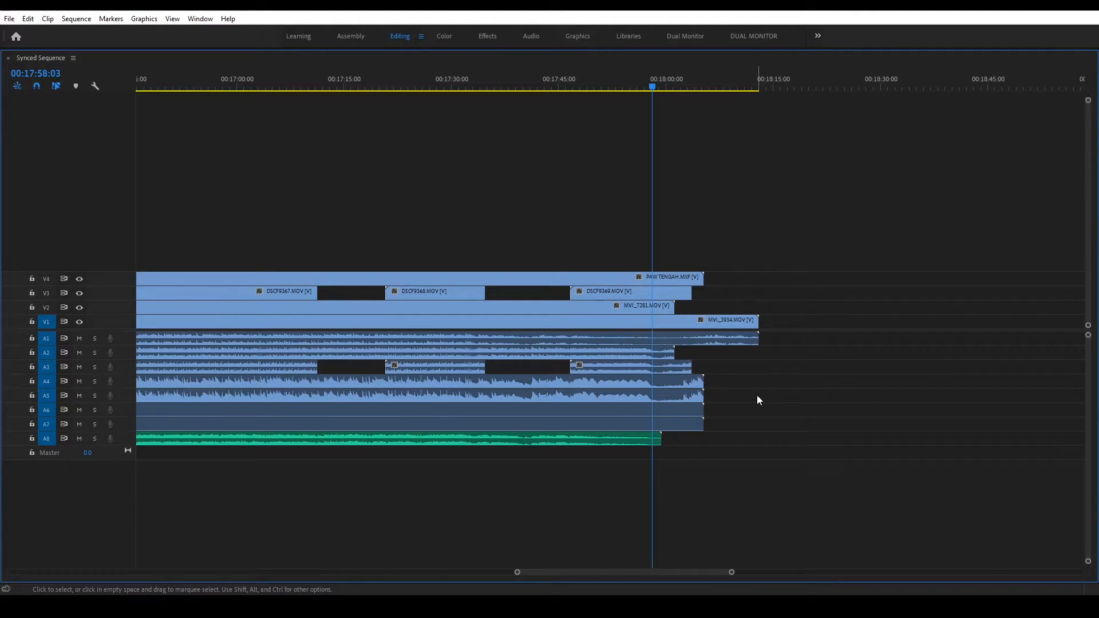
key(Down)
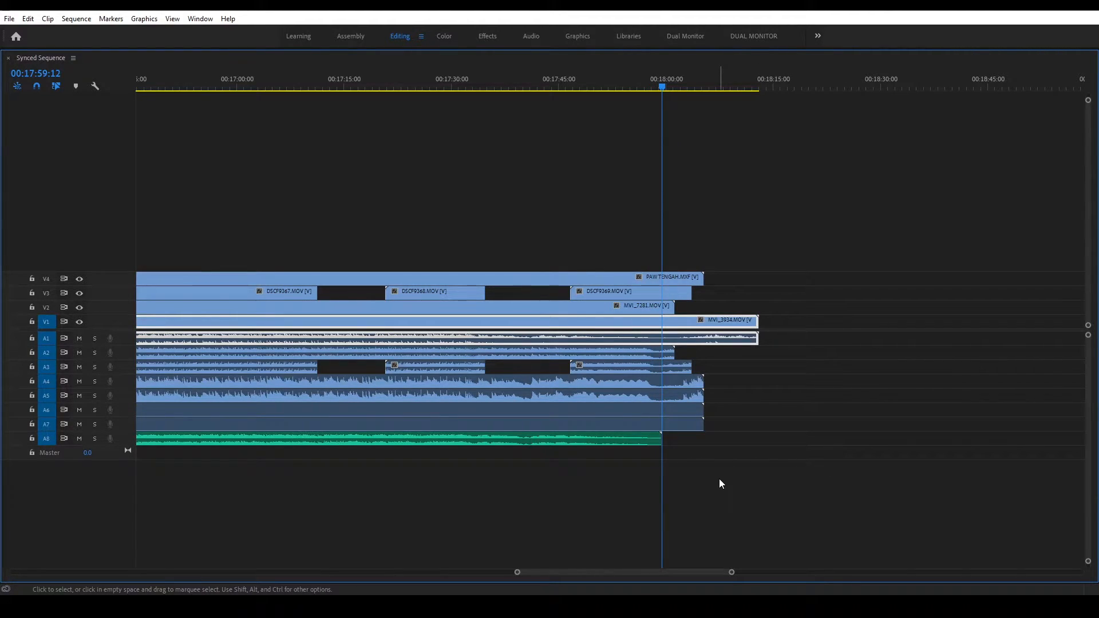
Split every clip at the playhead and delete the leftover portions after the end of the A8 audio.
key(ctrl+a)
key(ctrl+k)
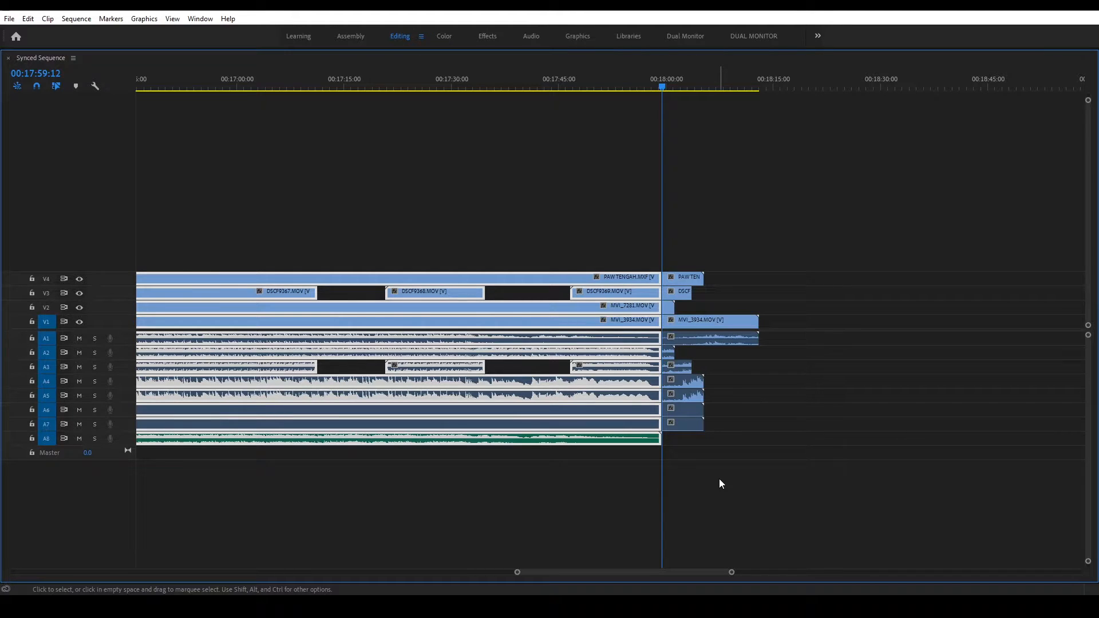
click(709, 478)
drag(806, 486, 668, 264)
key(Delete)
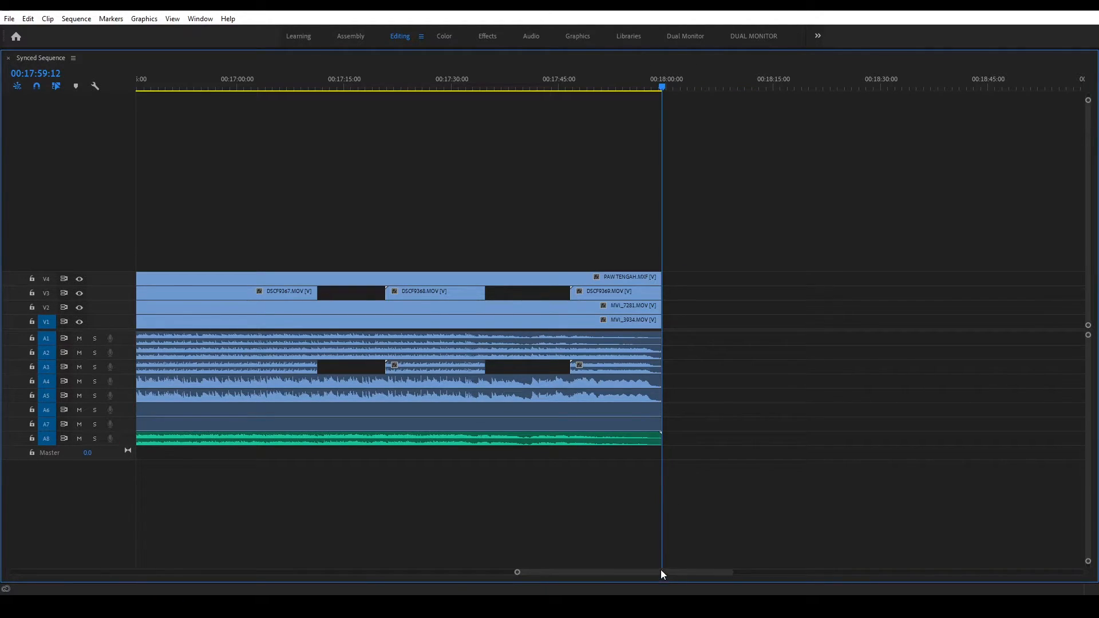
Move the separately recorded audio clip from track A8 to A1, overwriting the camera audio there.
drag(661, 572, 636, 564)
scroll(592, 500, down, 3)
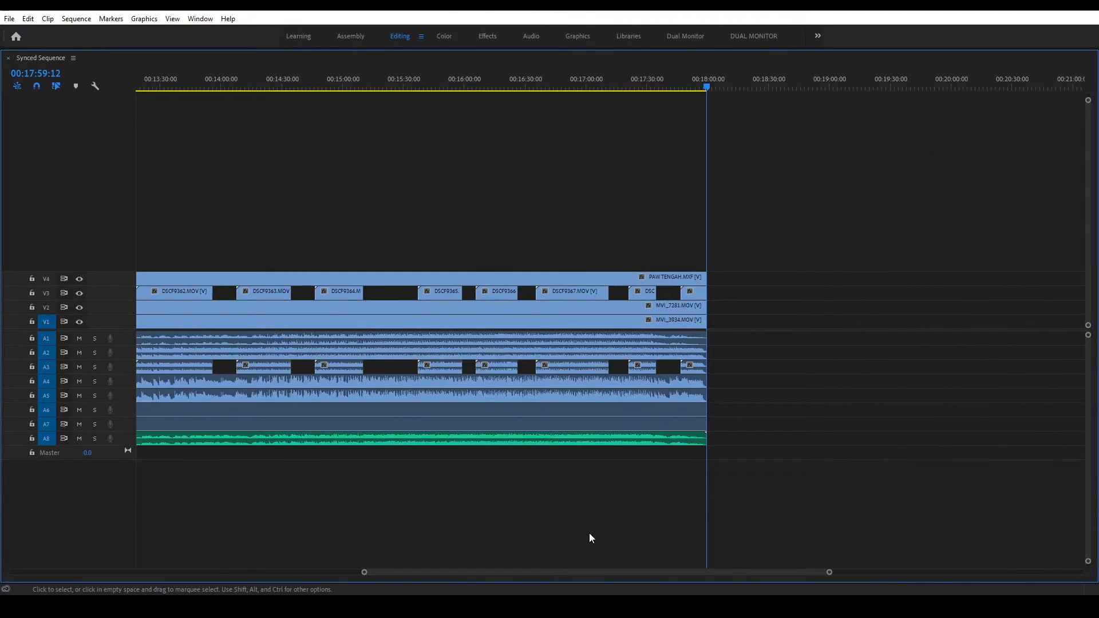
scroll(471, 577, down, 6)
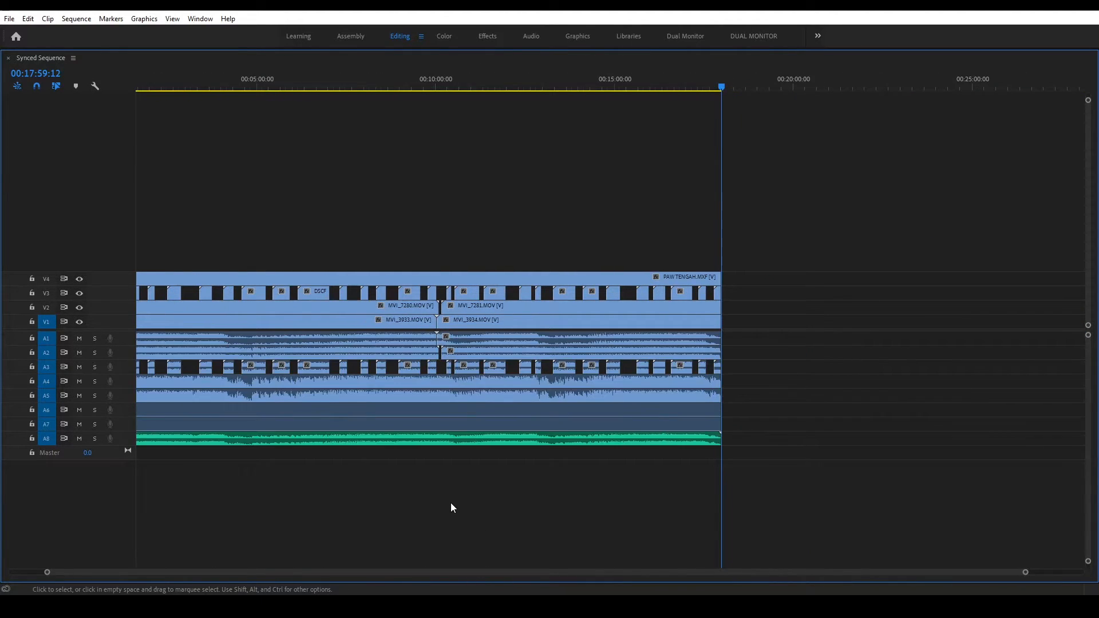
click(203, 443)
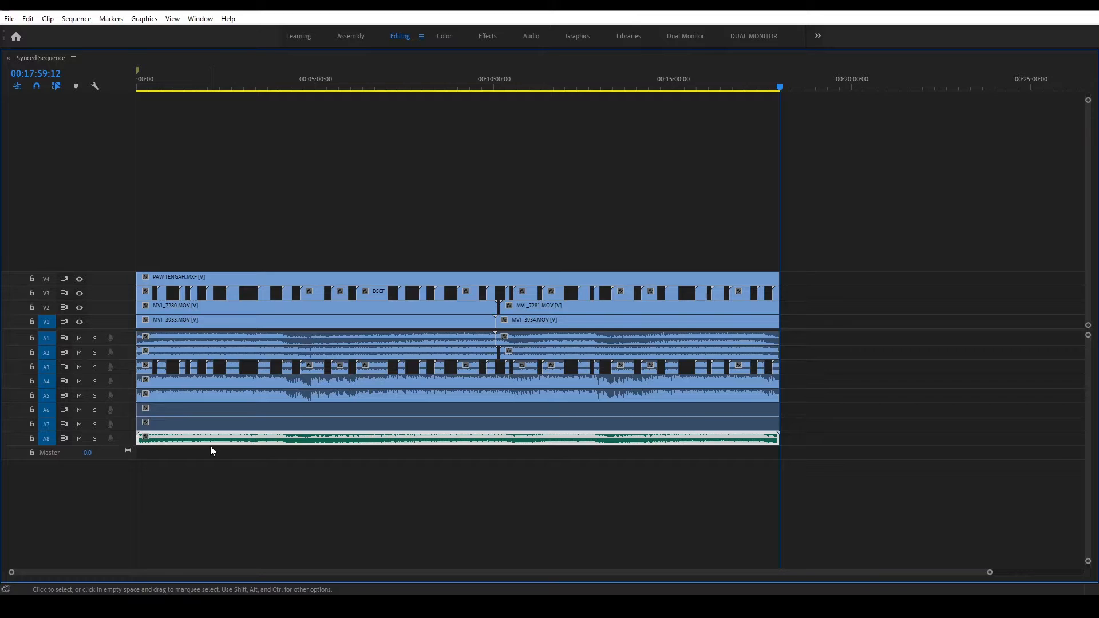
click(309, 475)
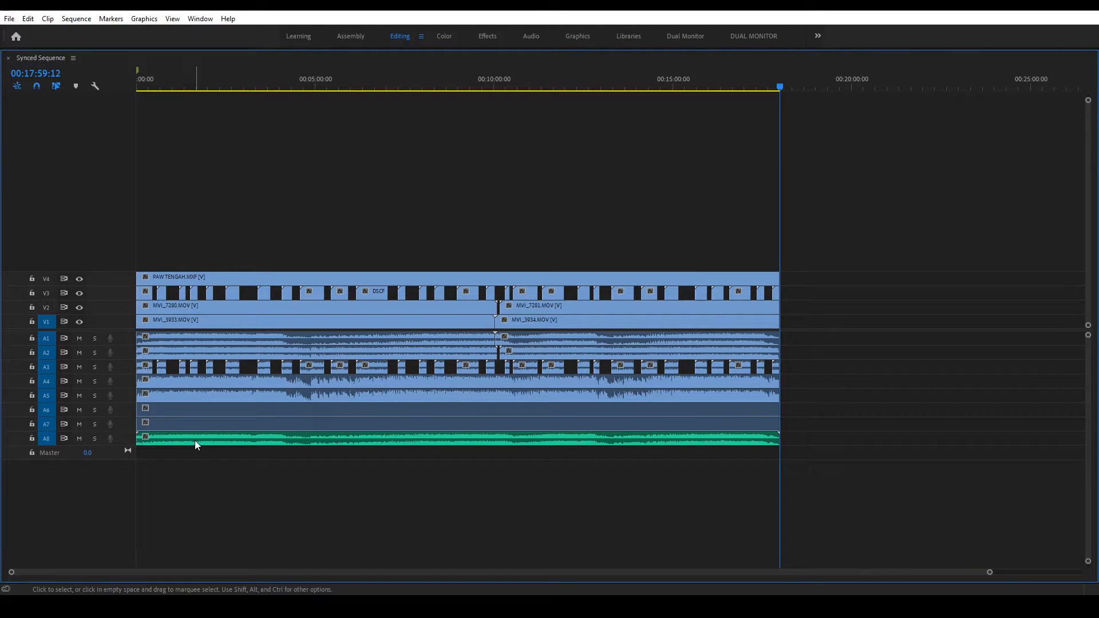
drag(194, 441, 186, 339)
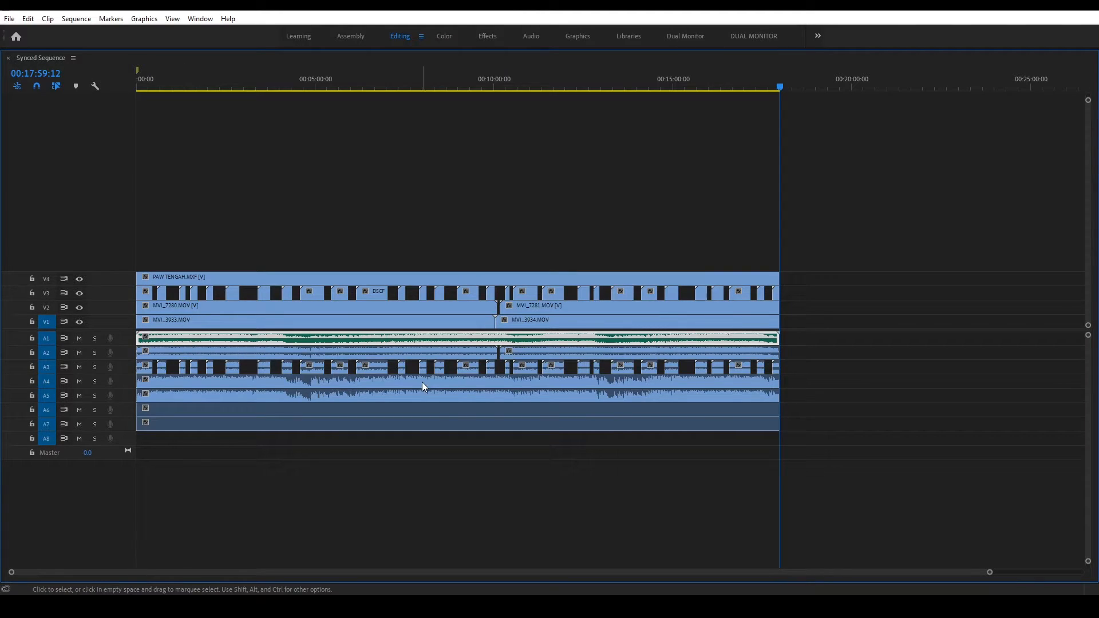
Try to delete the PAW TENGAH.MXF camera audio while it is still linked to its video, and undo the deletion.
key(ctrl+a)
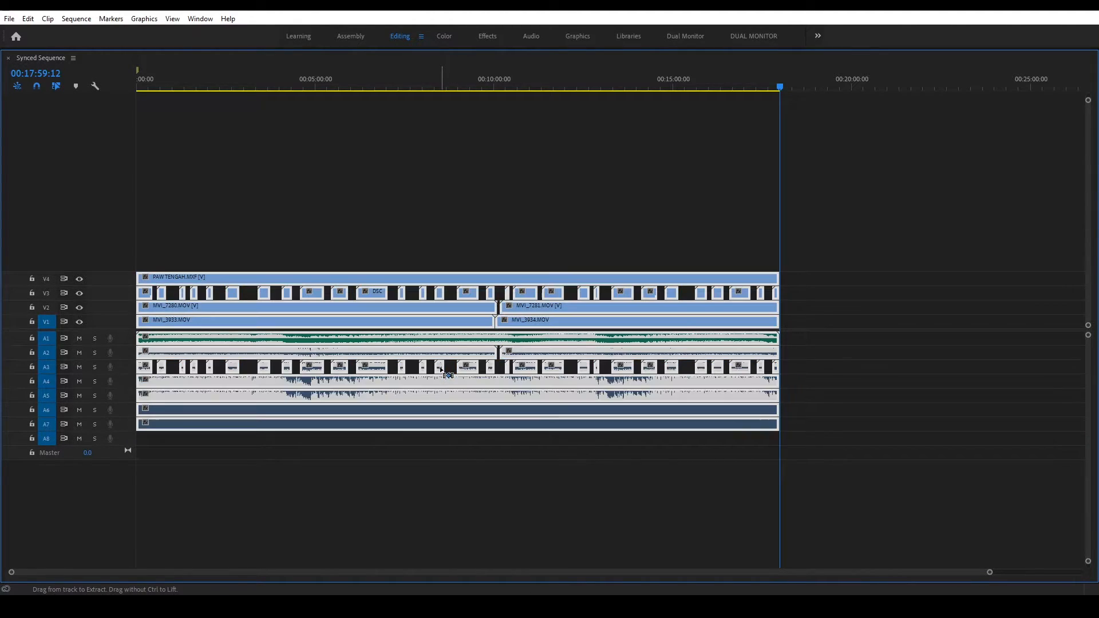
click(601, 455)
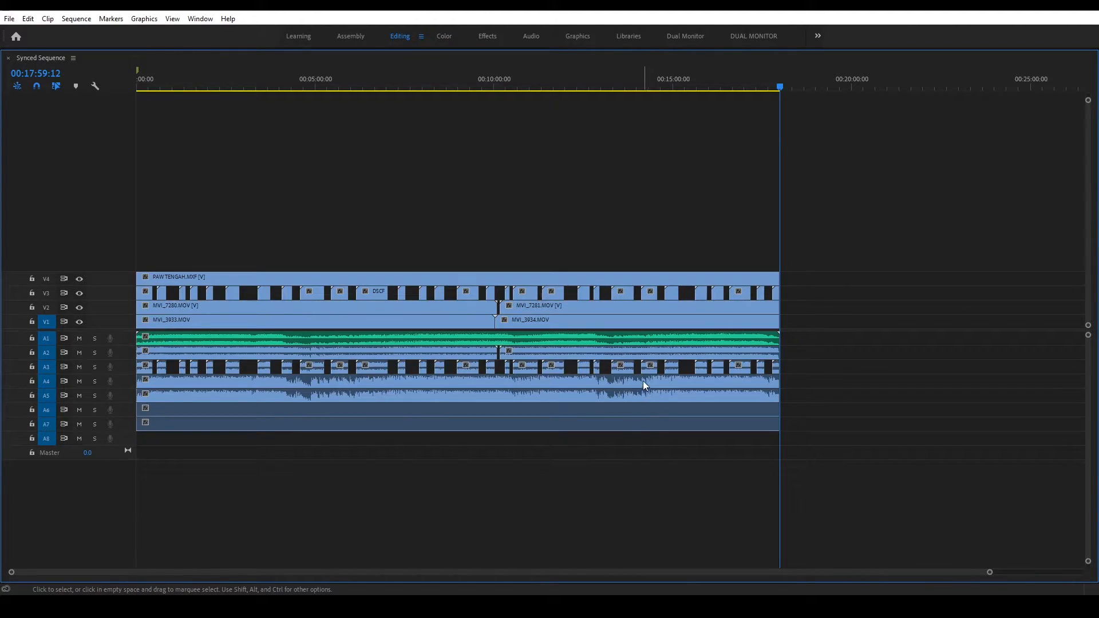
click(712, 383)
click(830, 397)
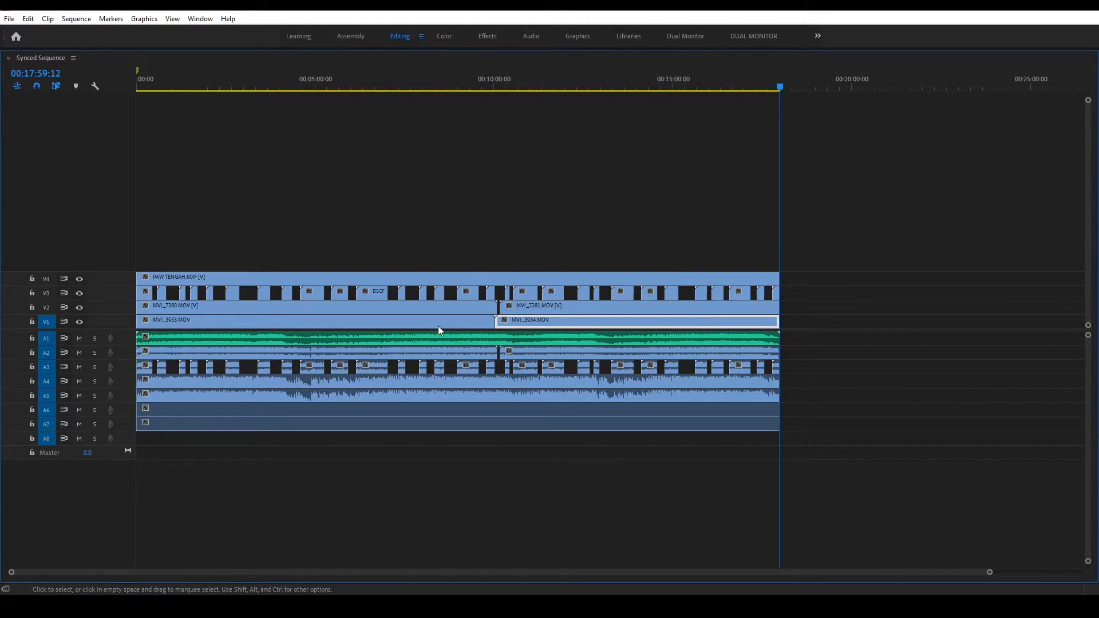
click(467, 280)
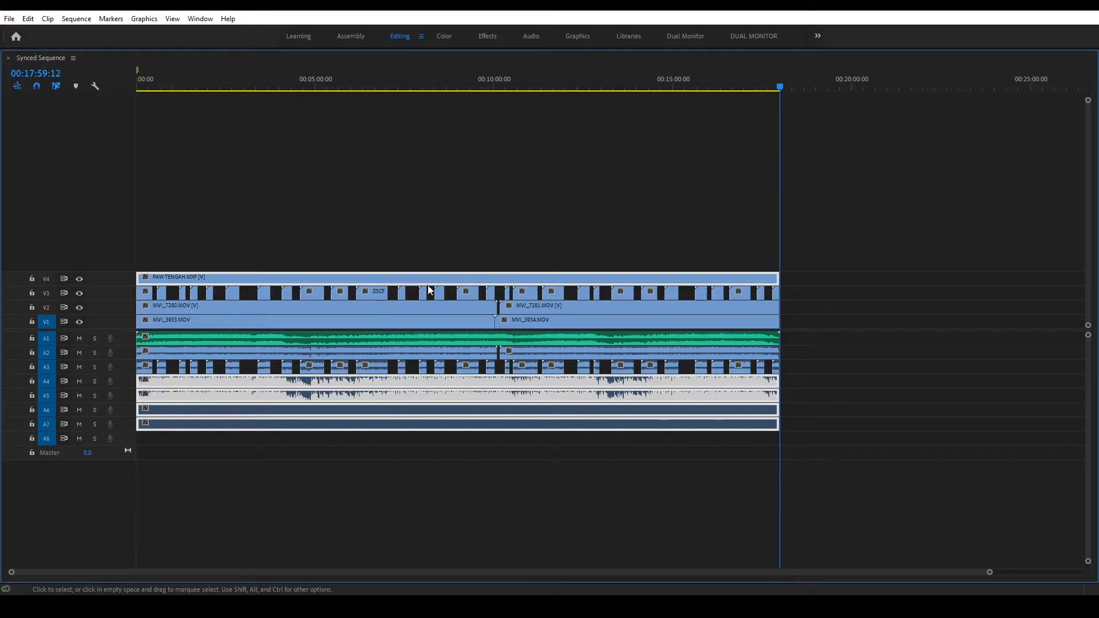
click(366, 445)
click(364, 401)
key(Delete)
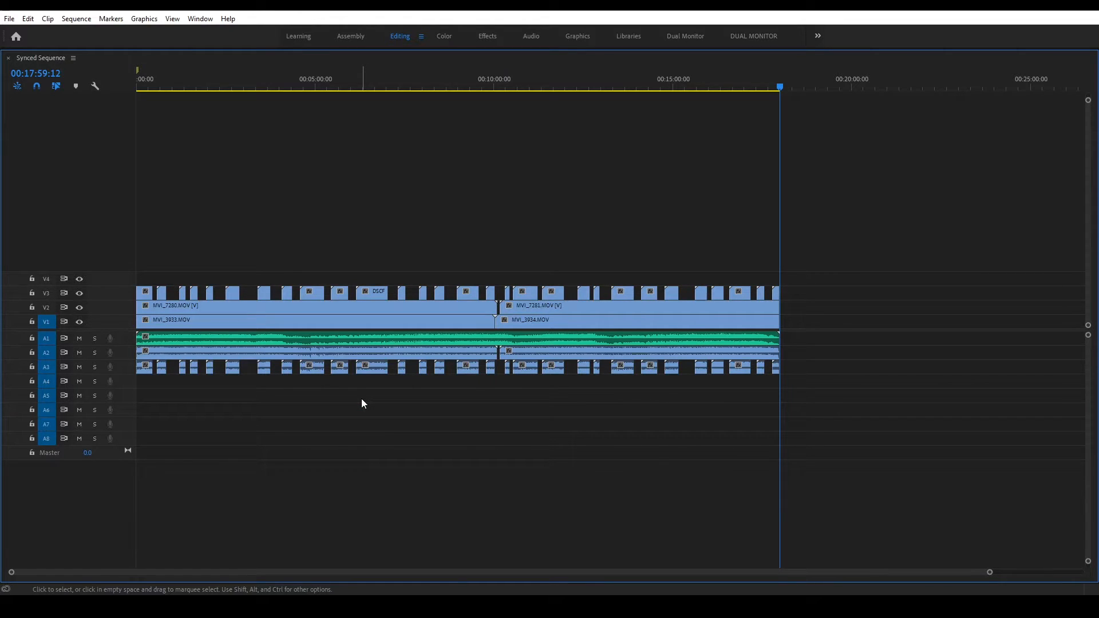
key(ctrl+z)
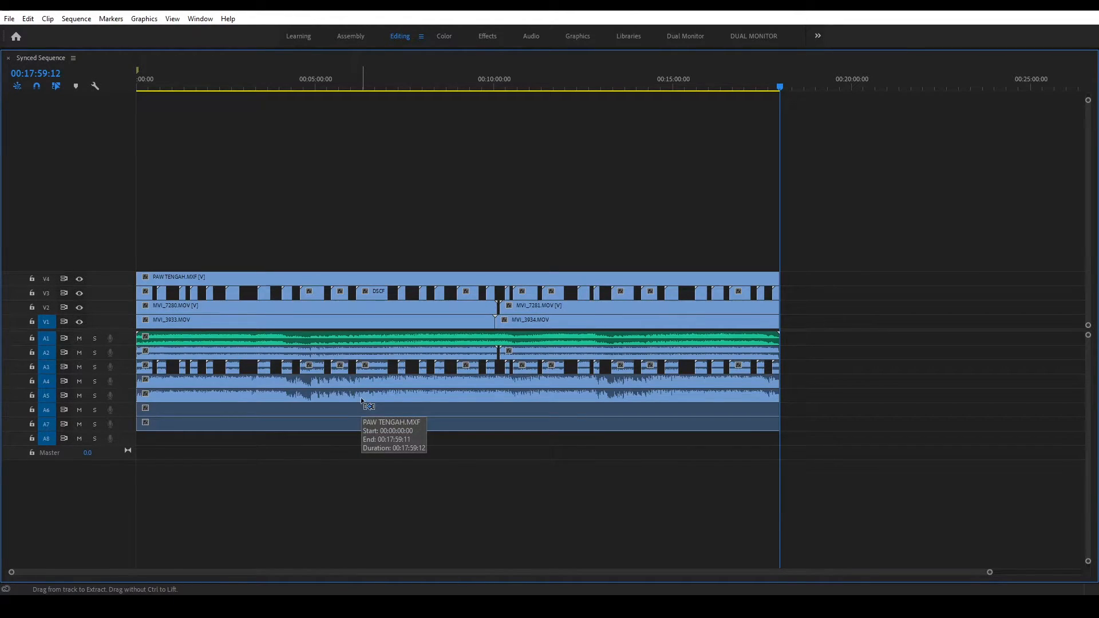
Unlink the audio from the video for all clips in the sequence.
key(ctrl+a)
right_click(458, 399)
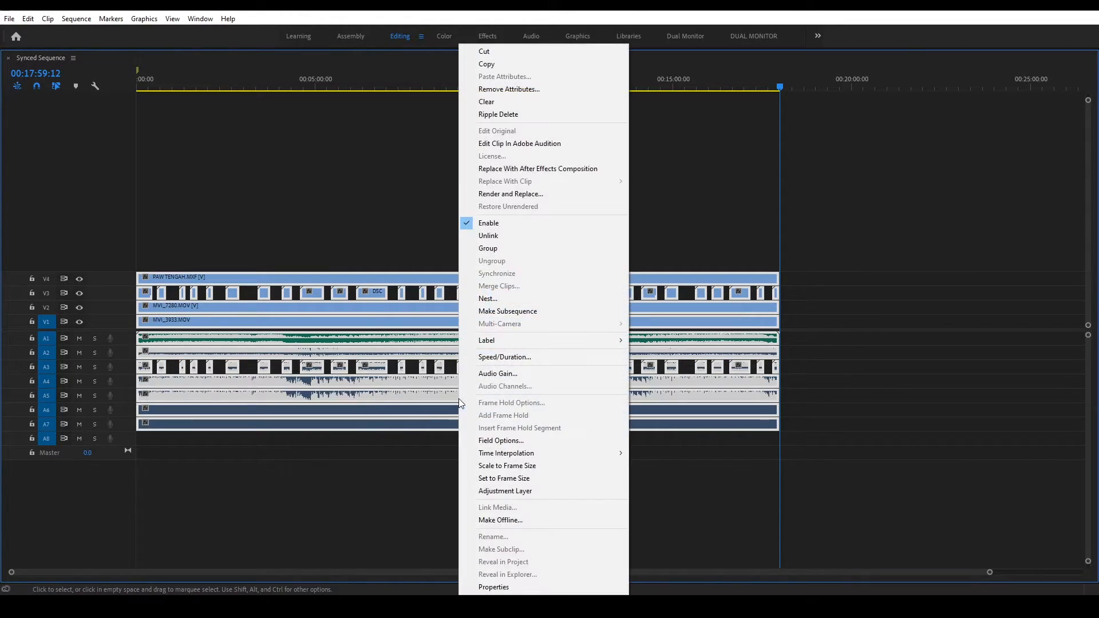
click(496, 236)
click(583, 449)
Delete all camera audio clips on tracks A2 to A7, keeping only the recorded audio on A1.
click(582, 382)
drag(846, 465, 134, 358)
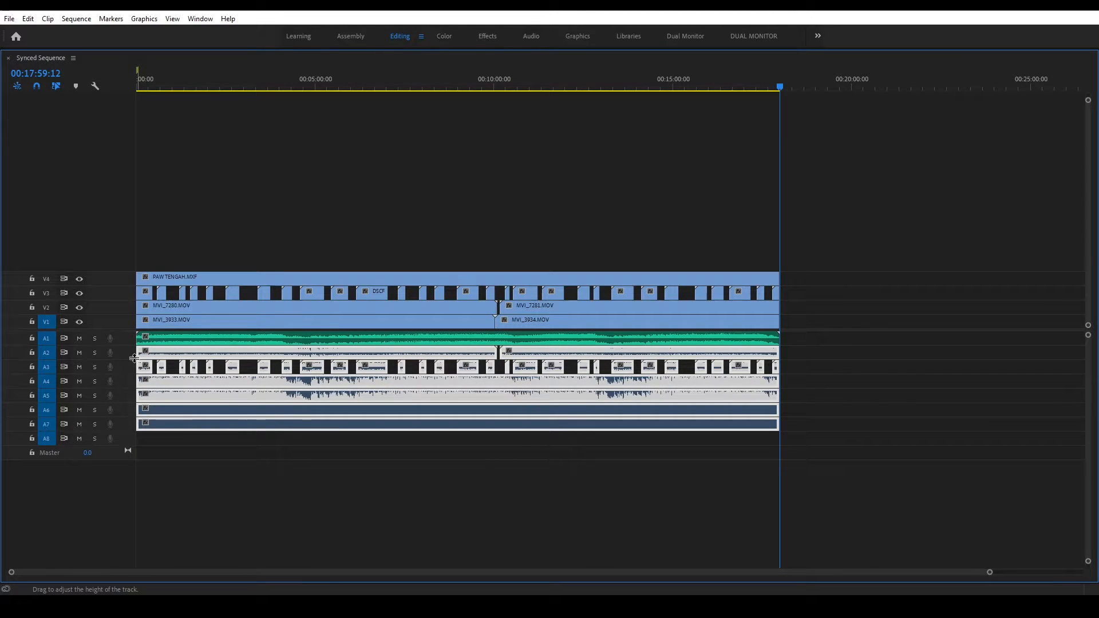
key(Delete)
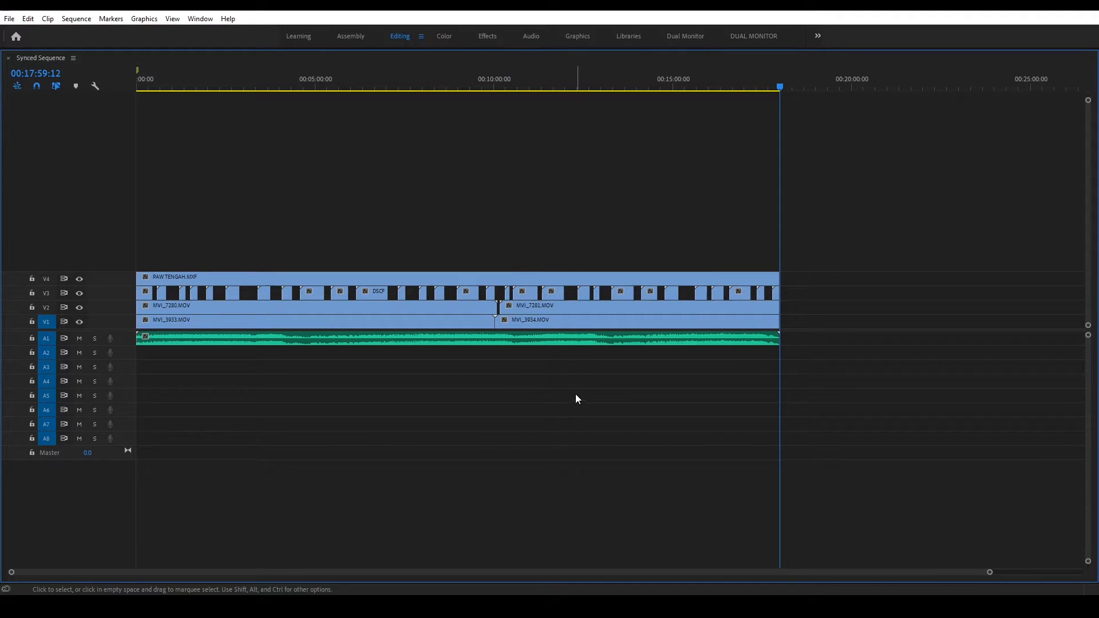
Restore the timeline to its normal size and play the sequence from the beginning.
key(grave)
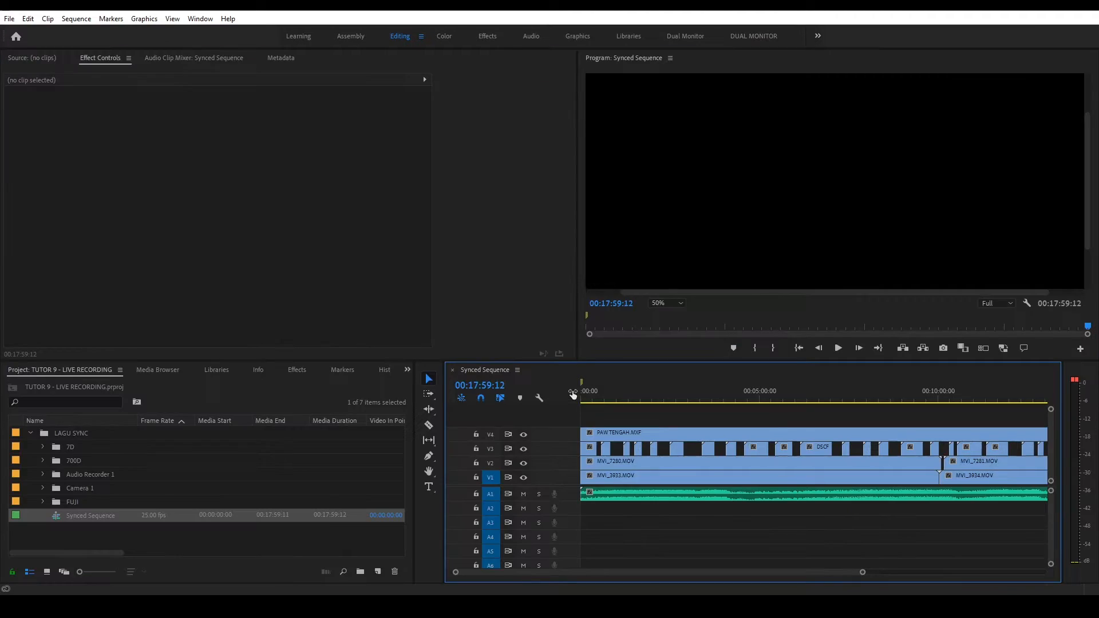
drag(619, 402, 576, 399)
key(space)
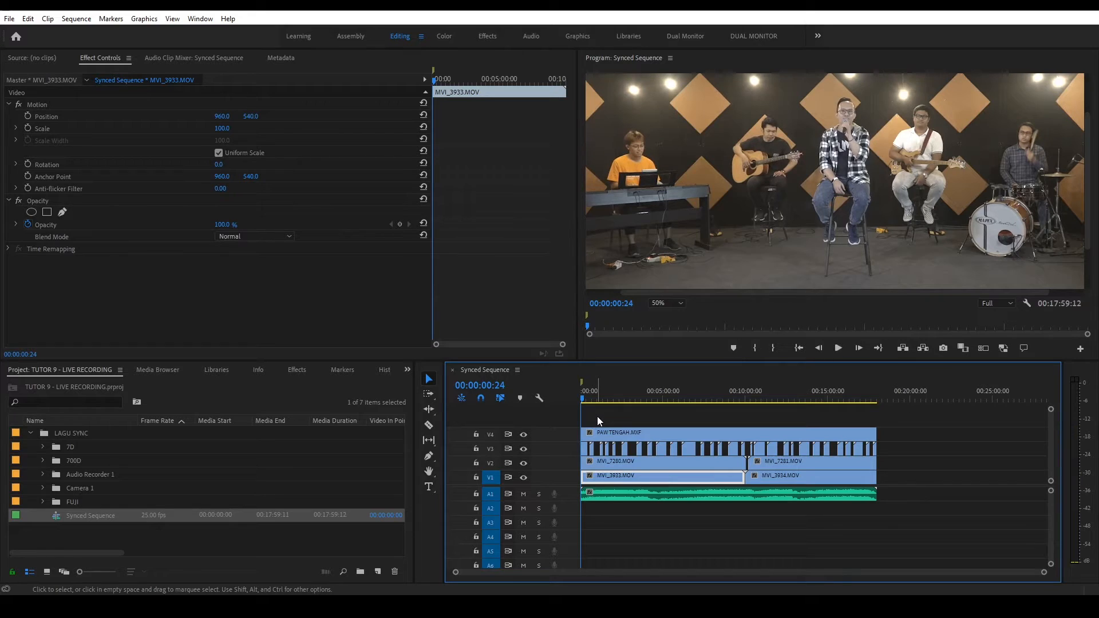
Preview the frame at 00:00:43:02 and examine the trimmed camera clips and audio along the whole sequence.
click(593, 397)
key(equal)
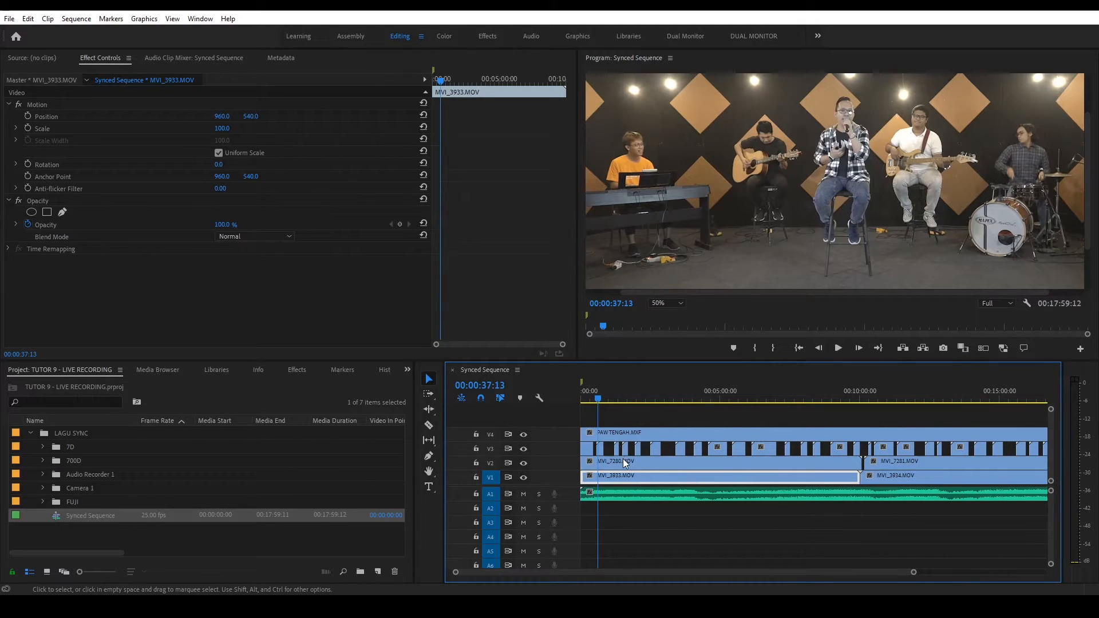
drag(599, 398, 600, 399)
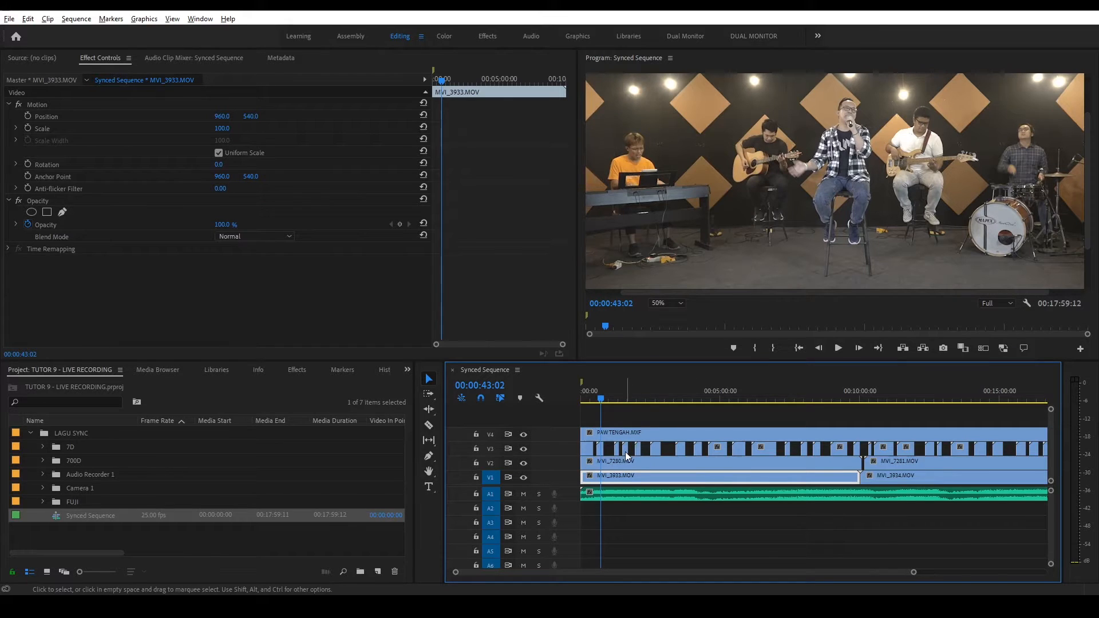
key(alt)
scroll(597, 466, up, 2)
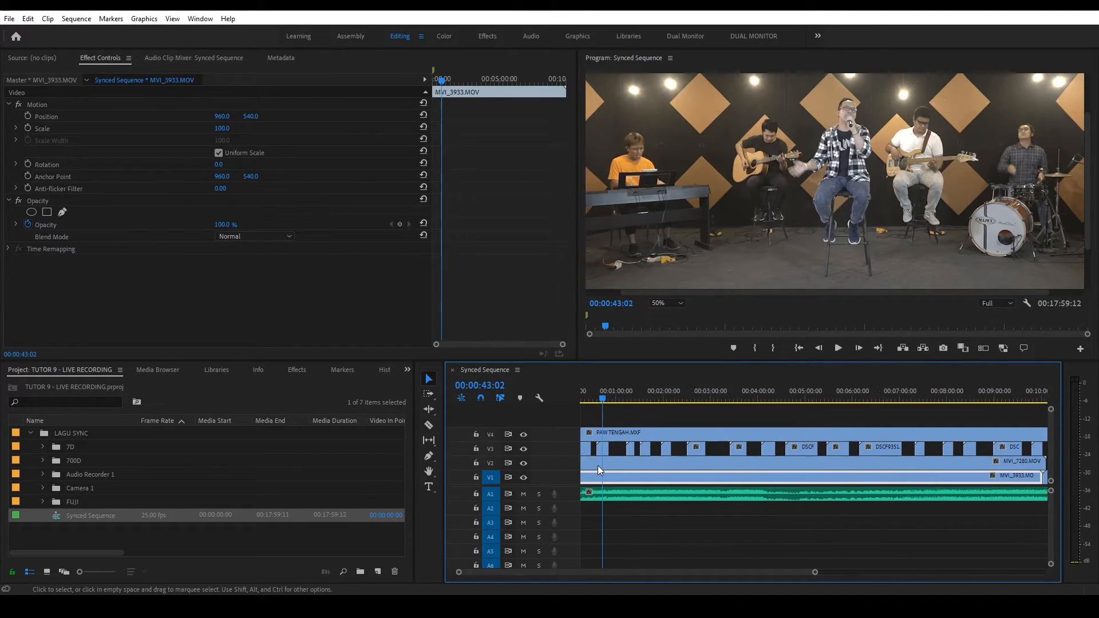
scroll(598, 465, up, 1)
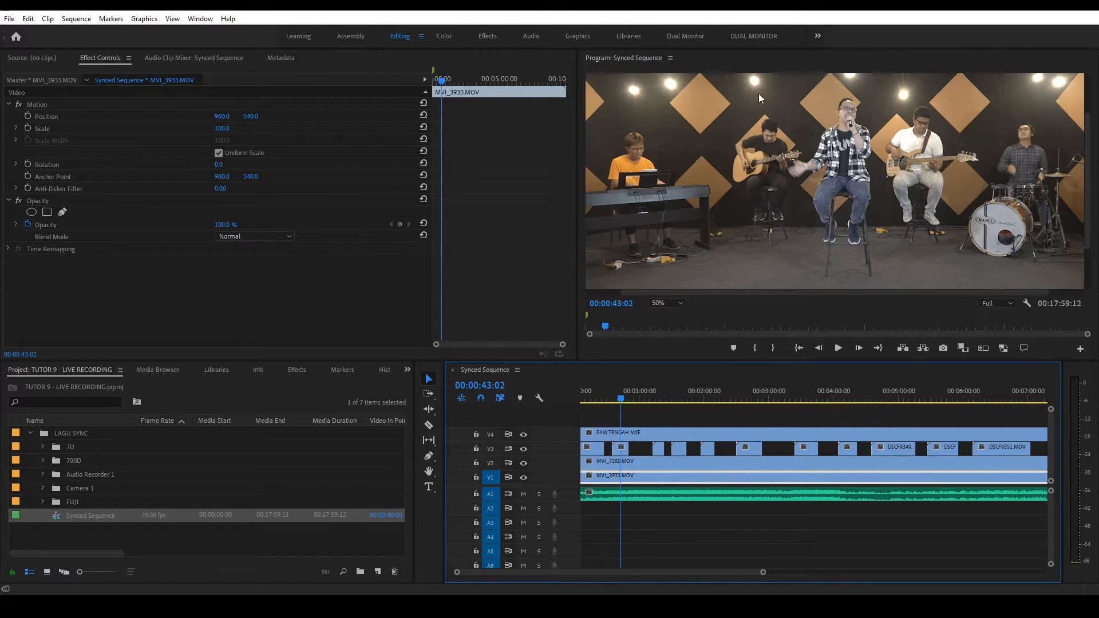
click(674, 408)
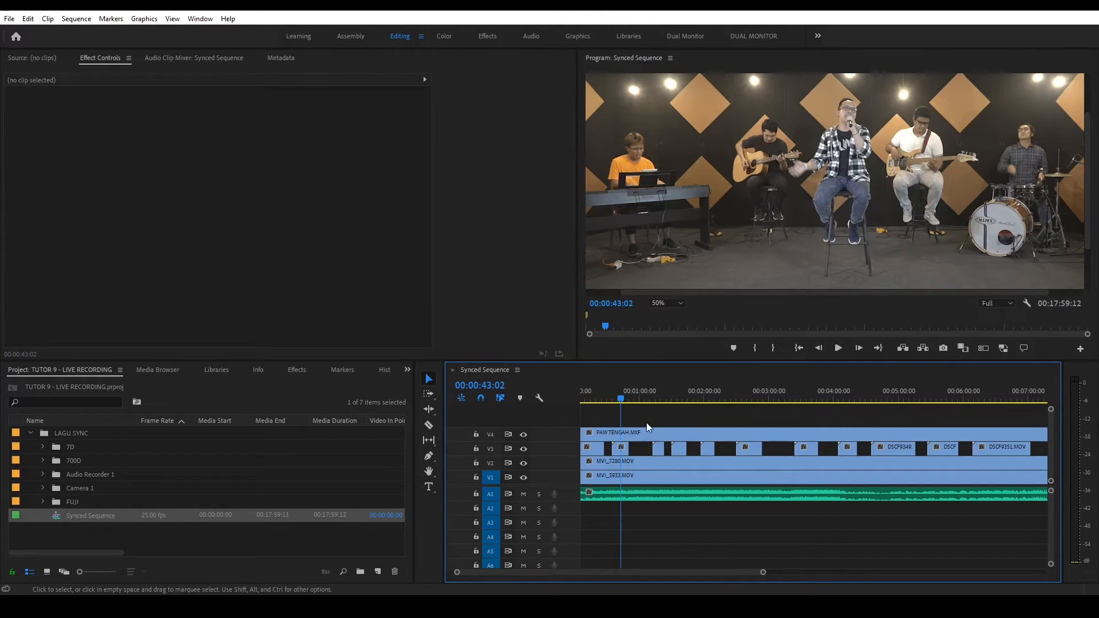
scroll(665, 426, down, 4)
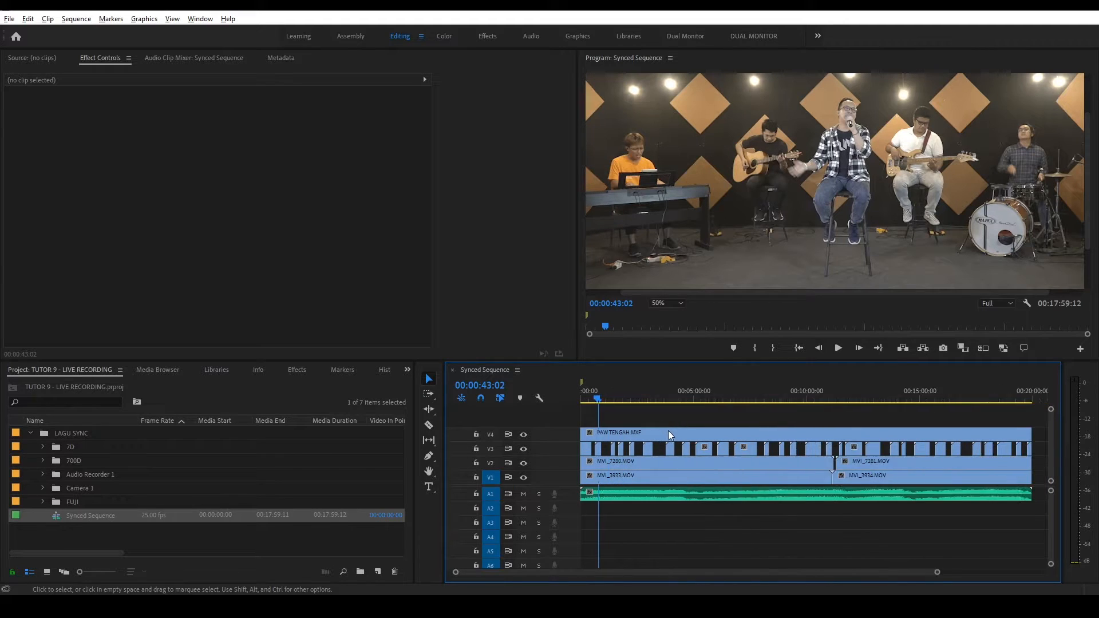
scroll(668, 430, down, 2)
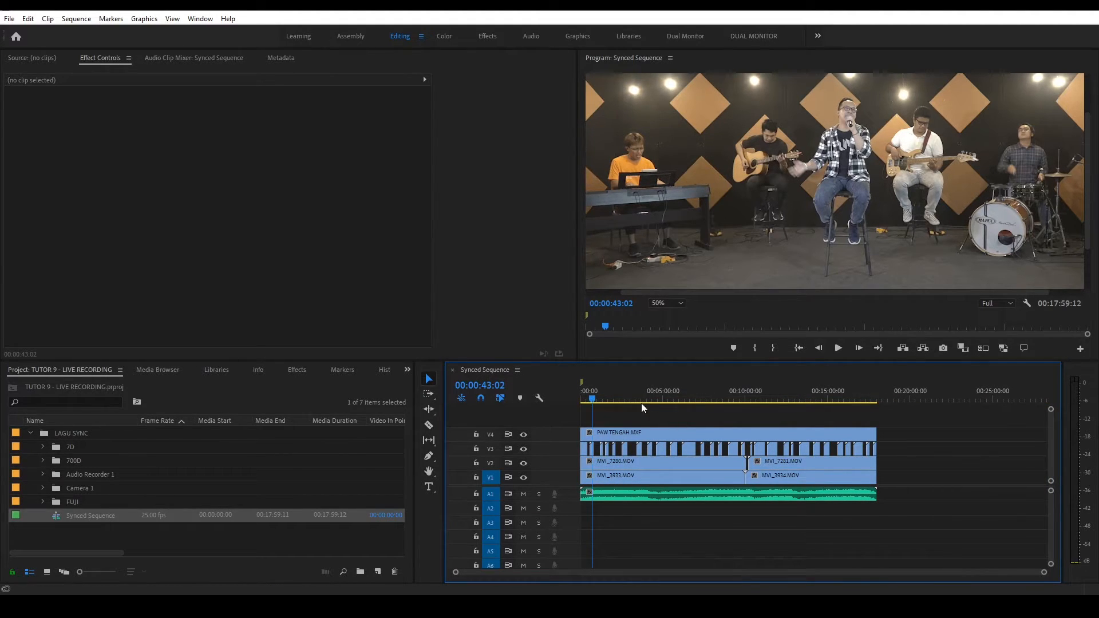
Preview the frame at 00:00:33:08 and set the program preview zoom to Fit.
click(591, 398)
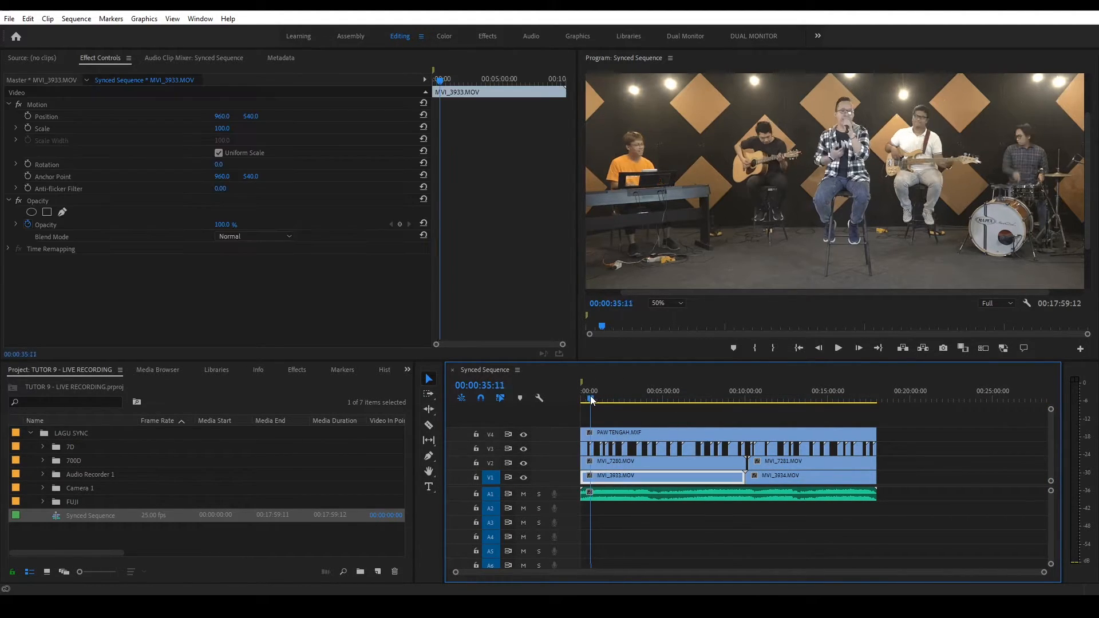
click(614, 421)
click(672, 303)
click(665, 325)
click(631, 420)
Reframe the PAW TENGAH.MXF clip on V4 with scale 122 and position 987, 515 to crop out the stage edges.
click(621, 430)
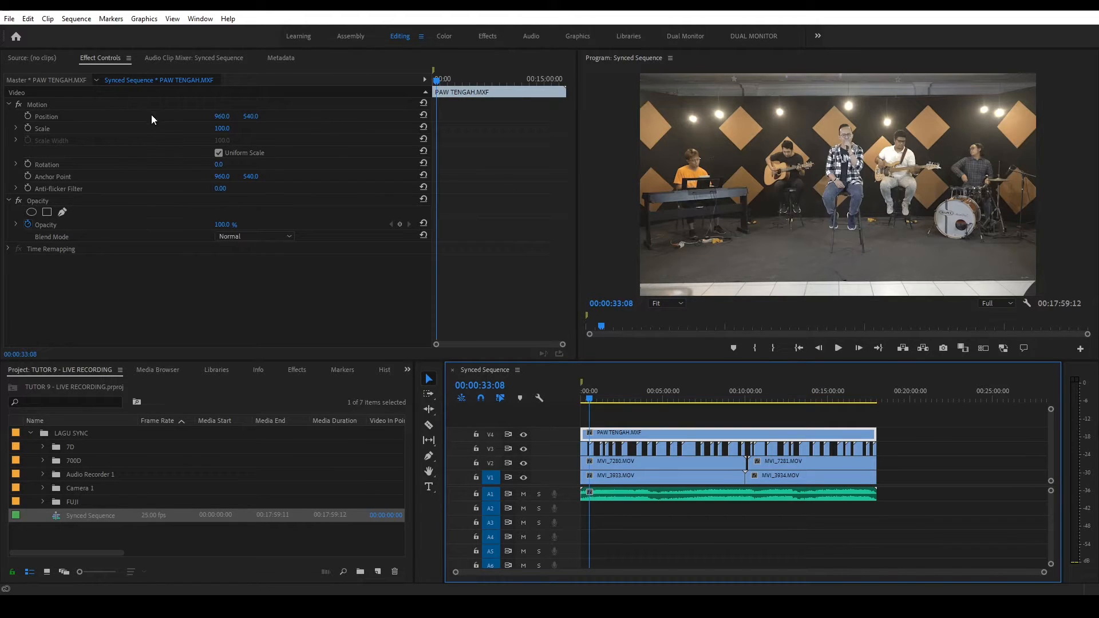
click(219, 130)
drag(220, 128, 241, 128)
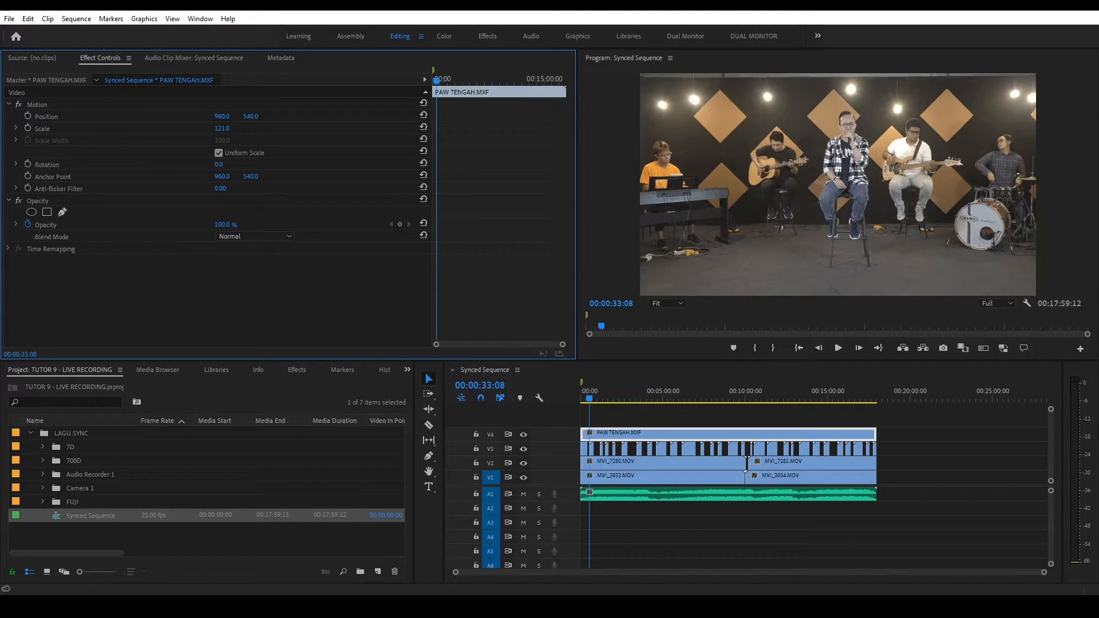
drag(250, 116, 239, 116)
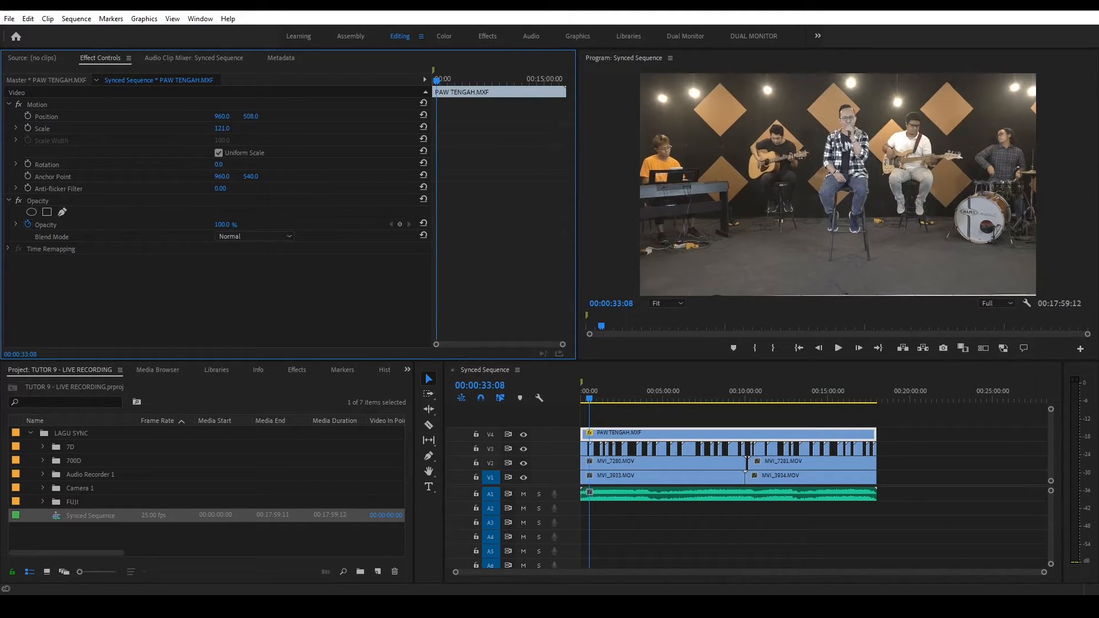
mouse_move(222, 116)
mouse_down()
mouse_move(238, 116)
mouse_move(221, 116)
mouse_up()
click(222, 129)
text(122)
key(Return)
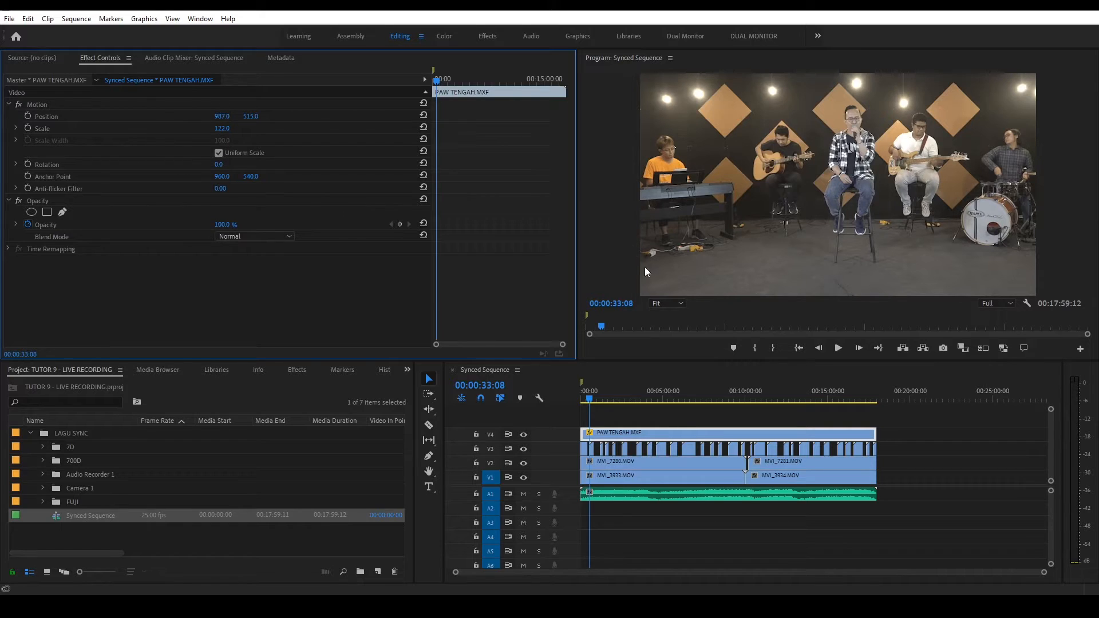
Preview the frame at 00:00:23:09 and open PAW TENGAH.MXF in the source monitor to compare original and reframed pictures.
click(621, 422)
key(=)
key(=)
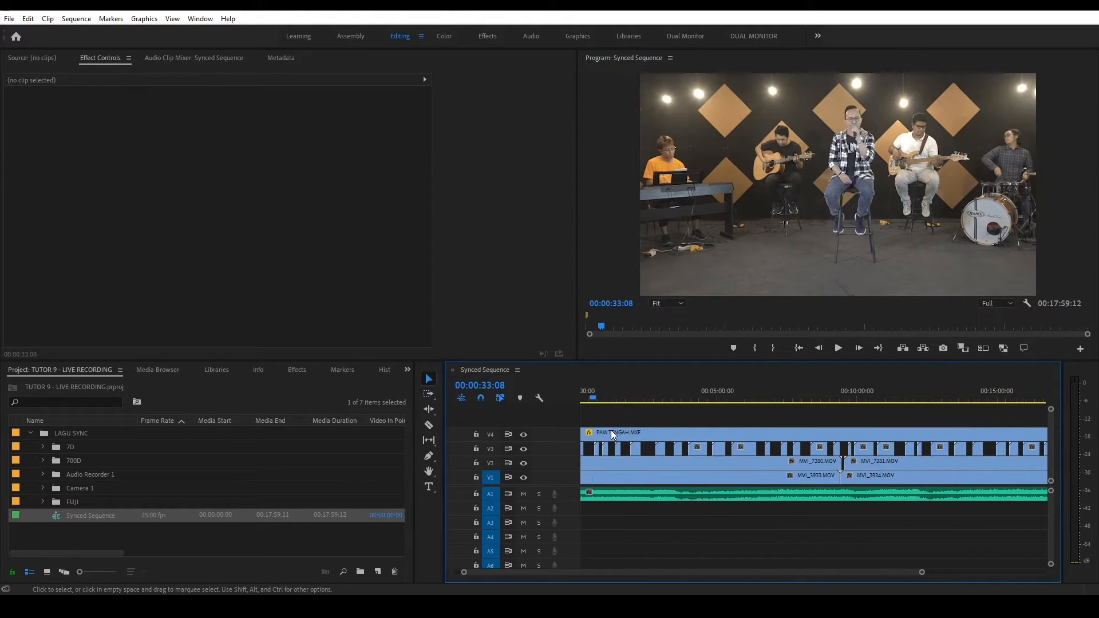
drag(597, 399, 592, 399)
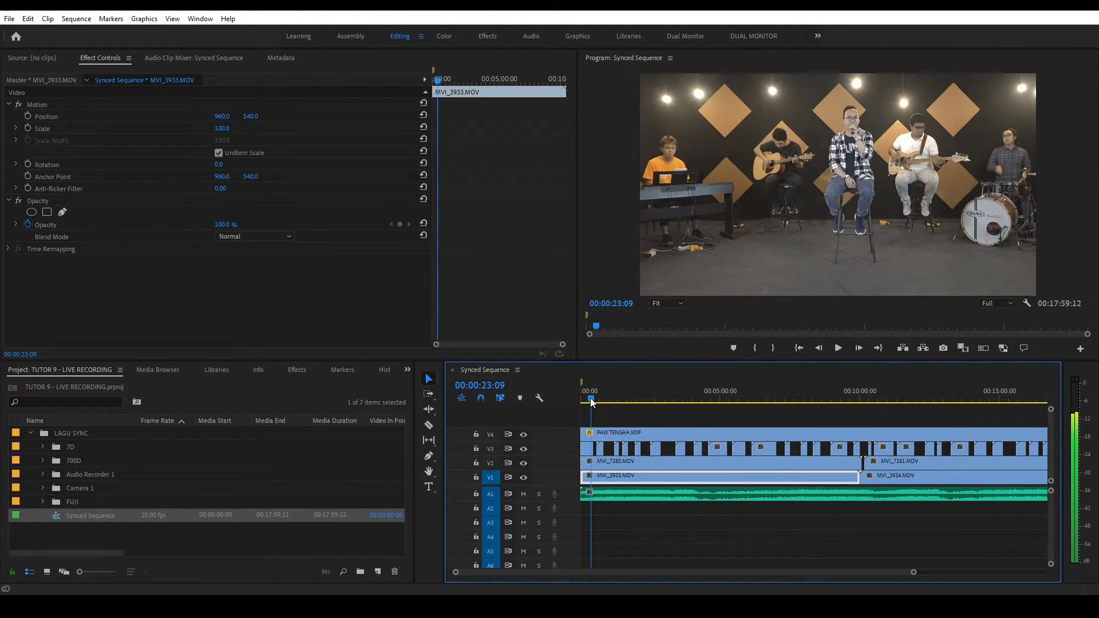
double_click(609, 434)
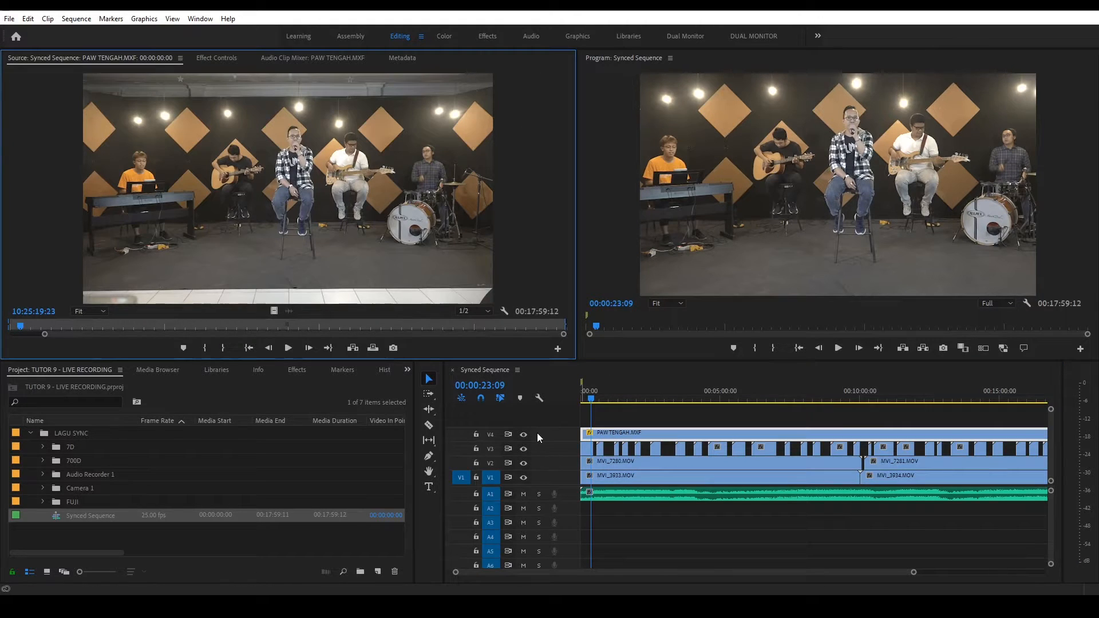
Hide track V4 and preview the guitar close-up on V3 at 00:00:18:11.
click(525, 434)
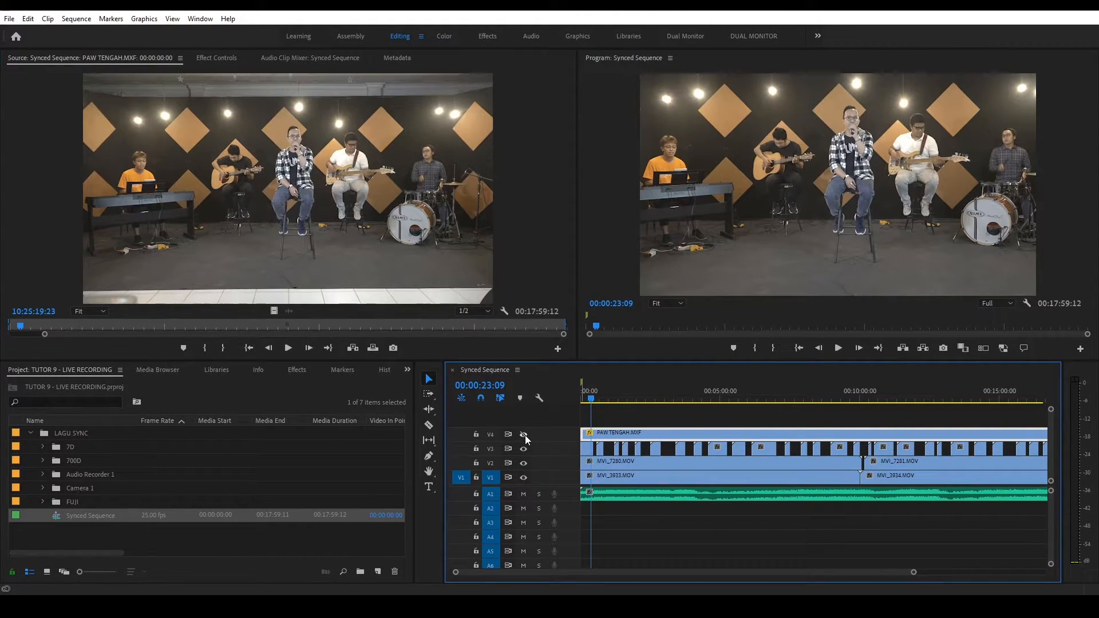
click(587, 449)
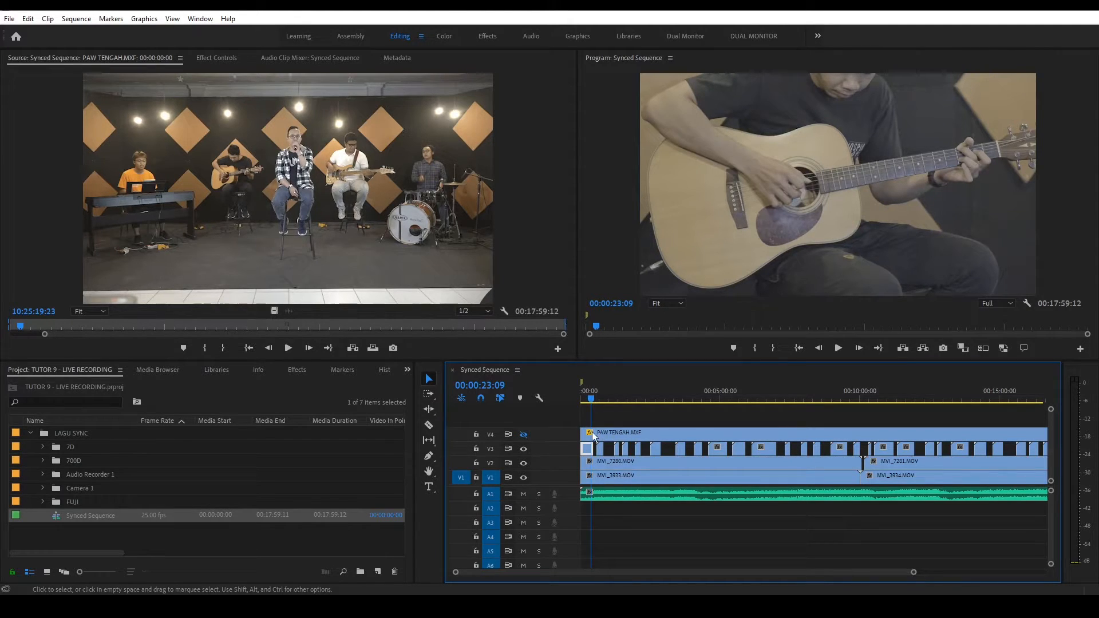
click(605, 432)
click(609, 422)
click(590, 396)
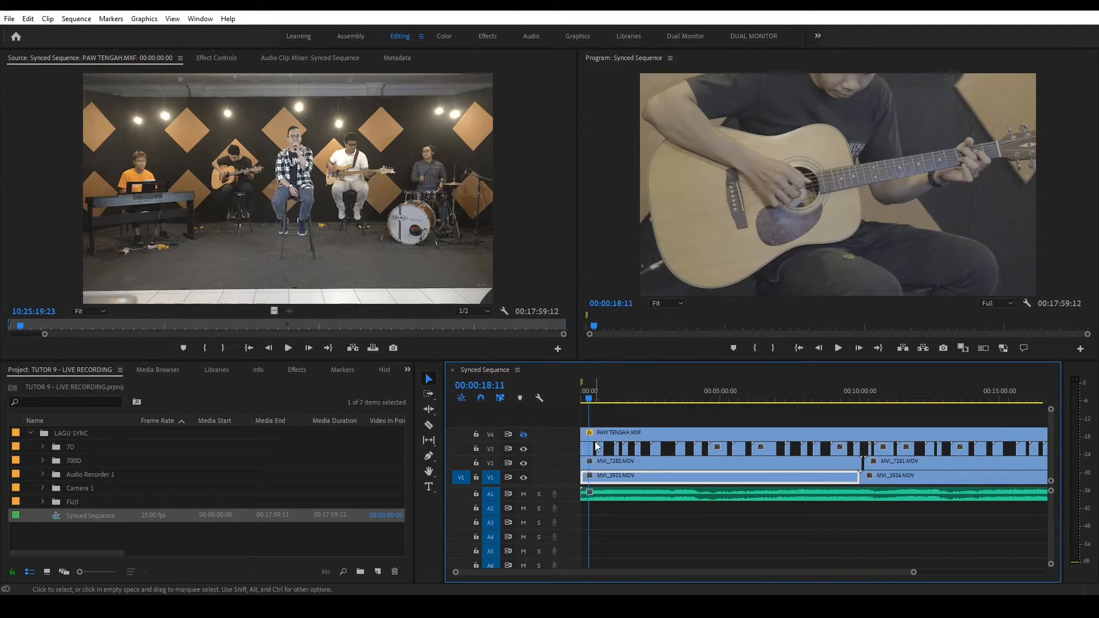
click(590, 448)
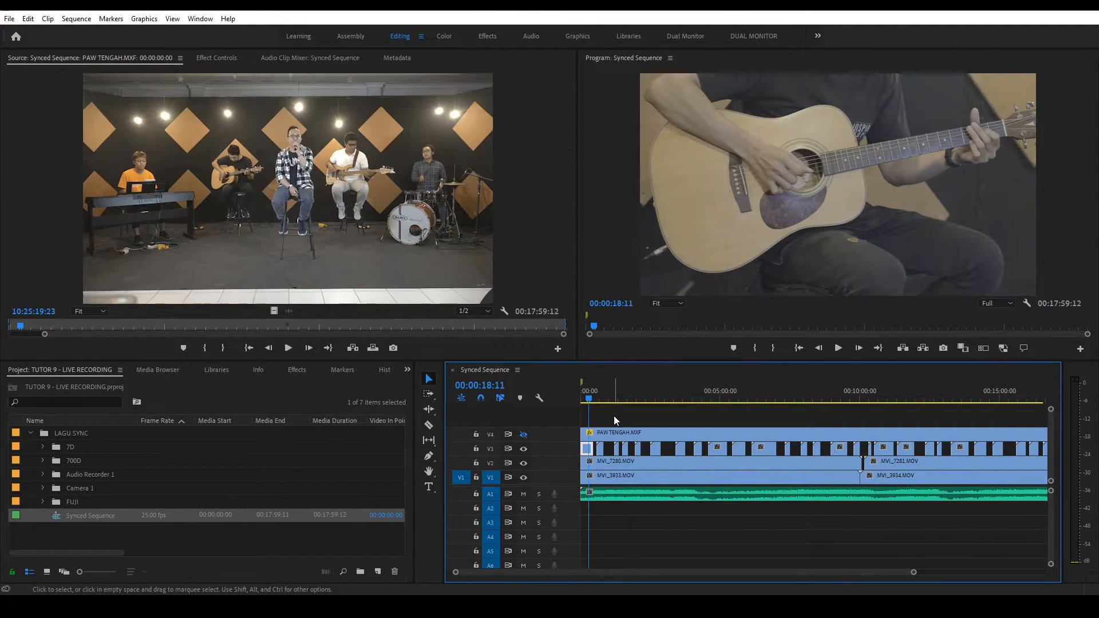
Hide track V3 and set the scale of MVI_7280.MOV on V2 to 105.
click(524, 449)
click(614, 461)
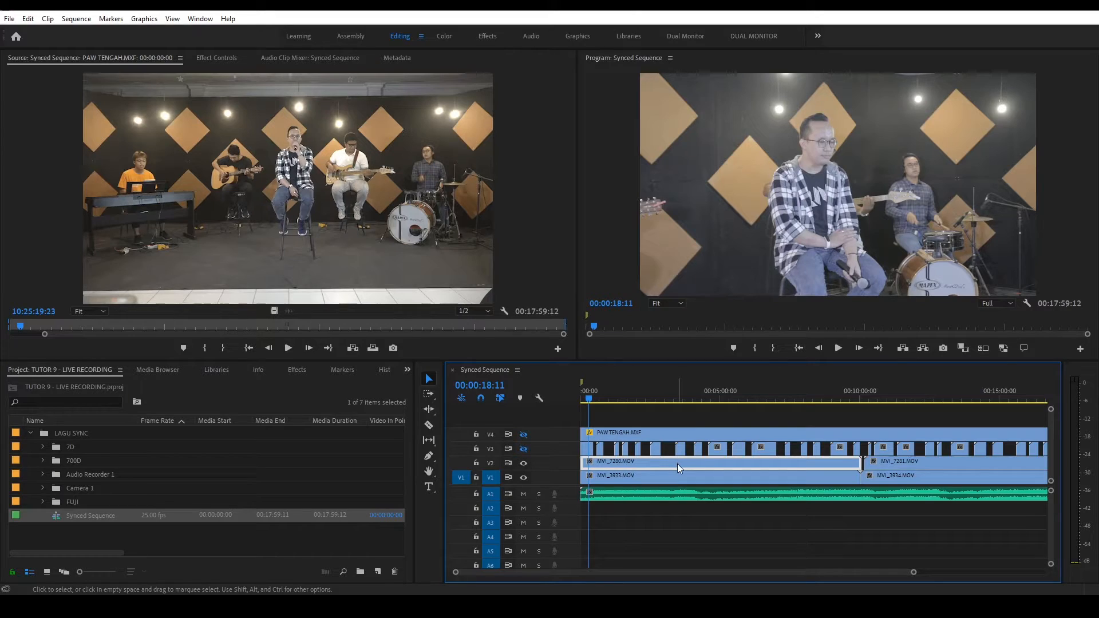
click(216, 59)
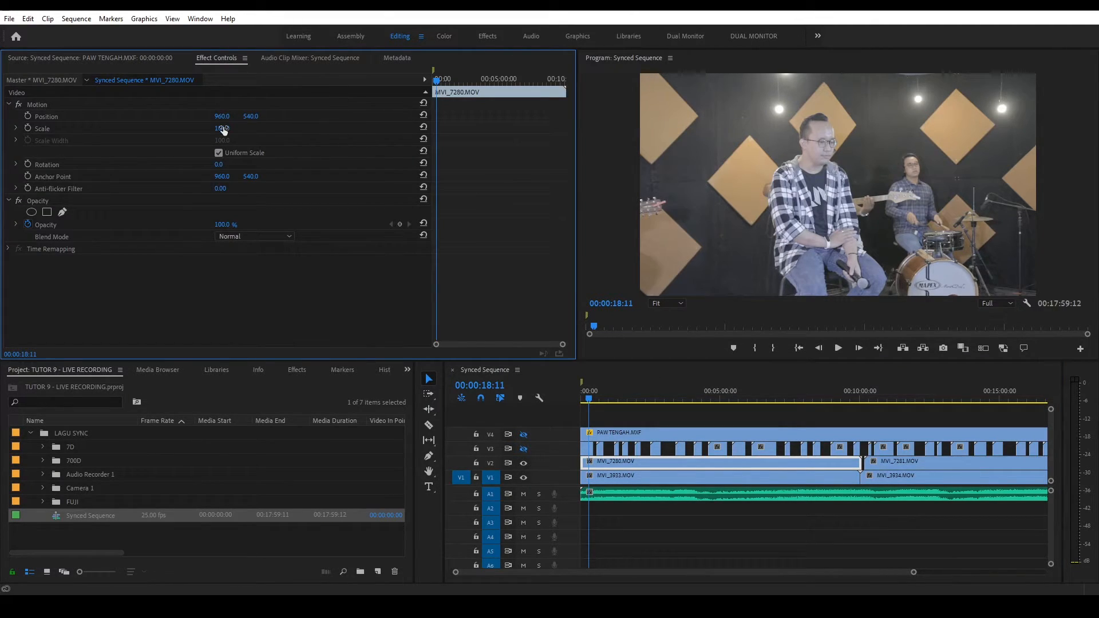
drag(223, 128, 229, 131)
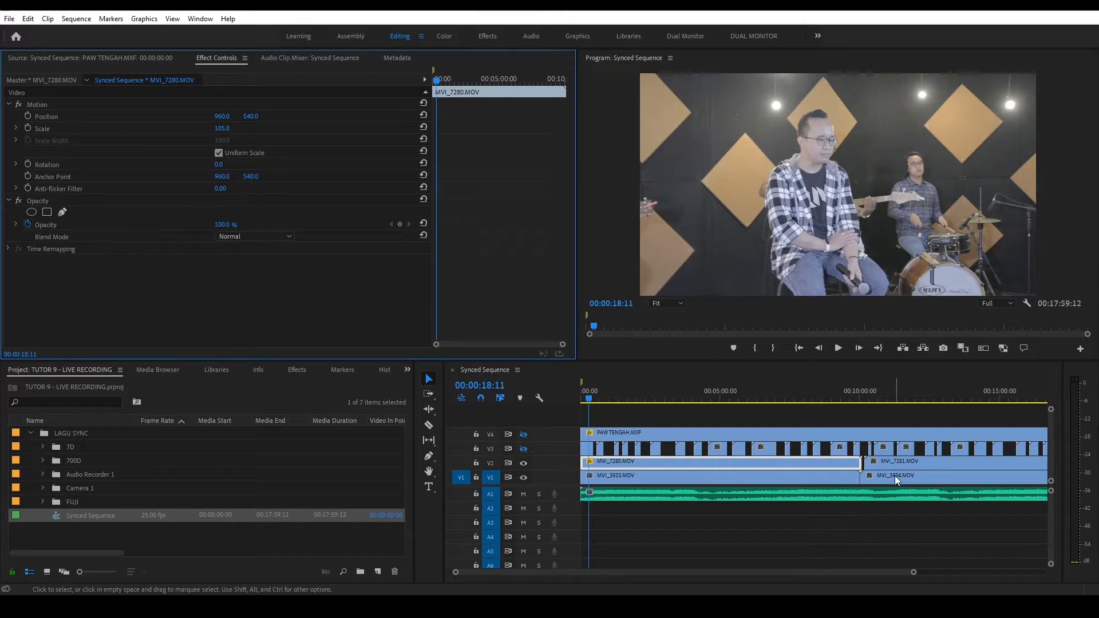
Preview MVI_7281.MOV on V2 at 00:11:04:11 and set its scale to 105.
click(901, 463)
click(890, 387)
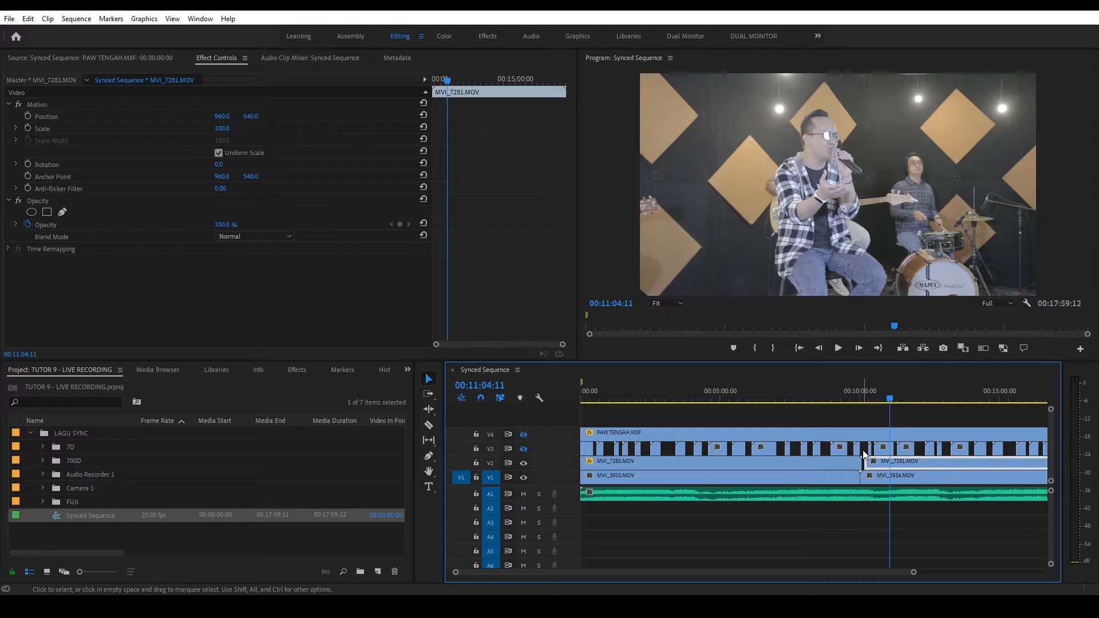
scroll(885, 487, down, 3)
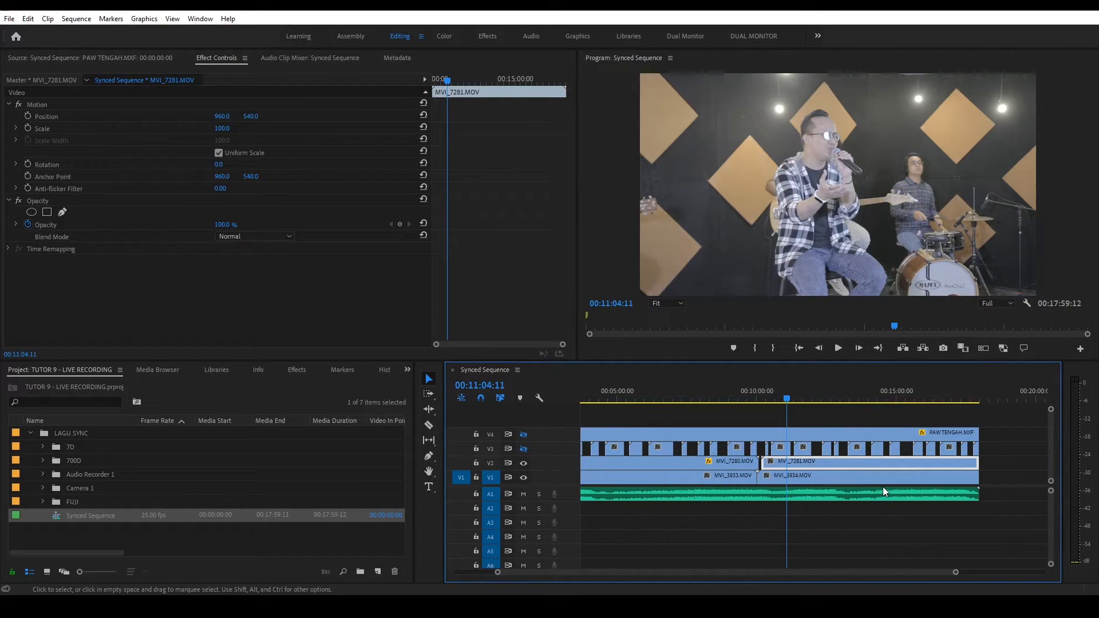
scroll(885, 481, up, 1)
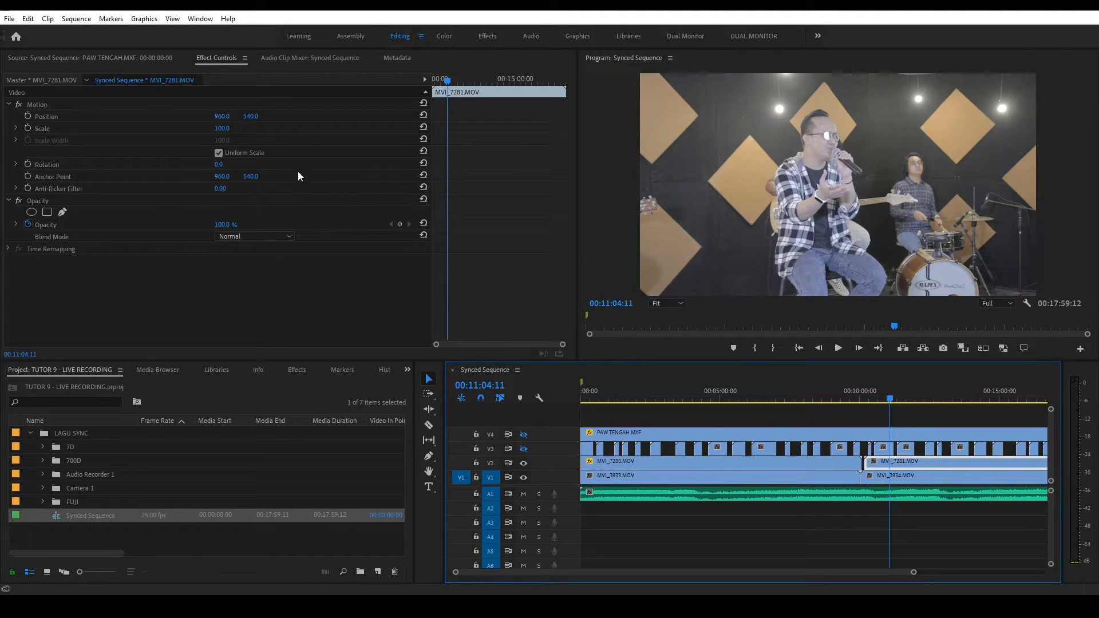
click(222, 128)
text(105)
key(Return)
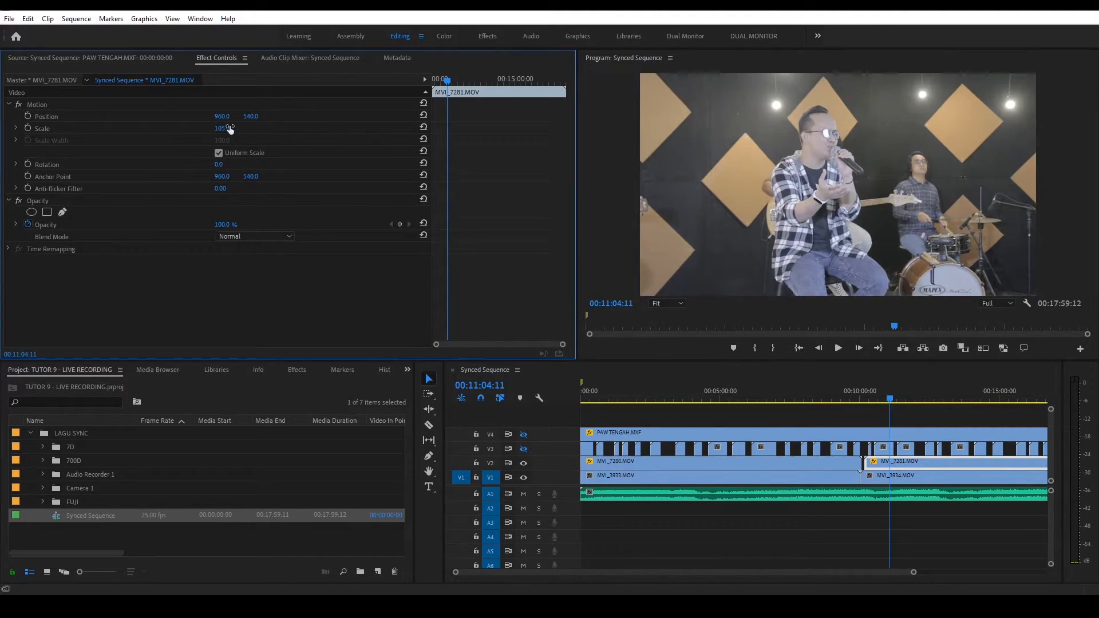
Hide track V2 and preview the V1 camera clips at 00:01:13:21 and 00:11:25:09.
click(617, 401)
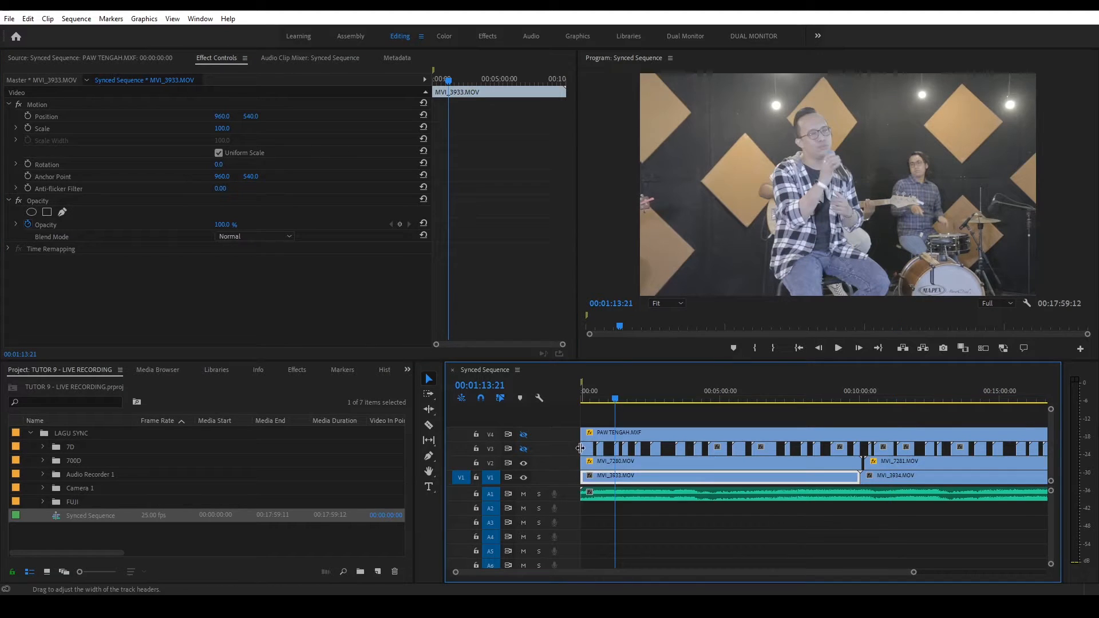
click(523, 464)
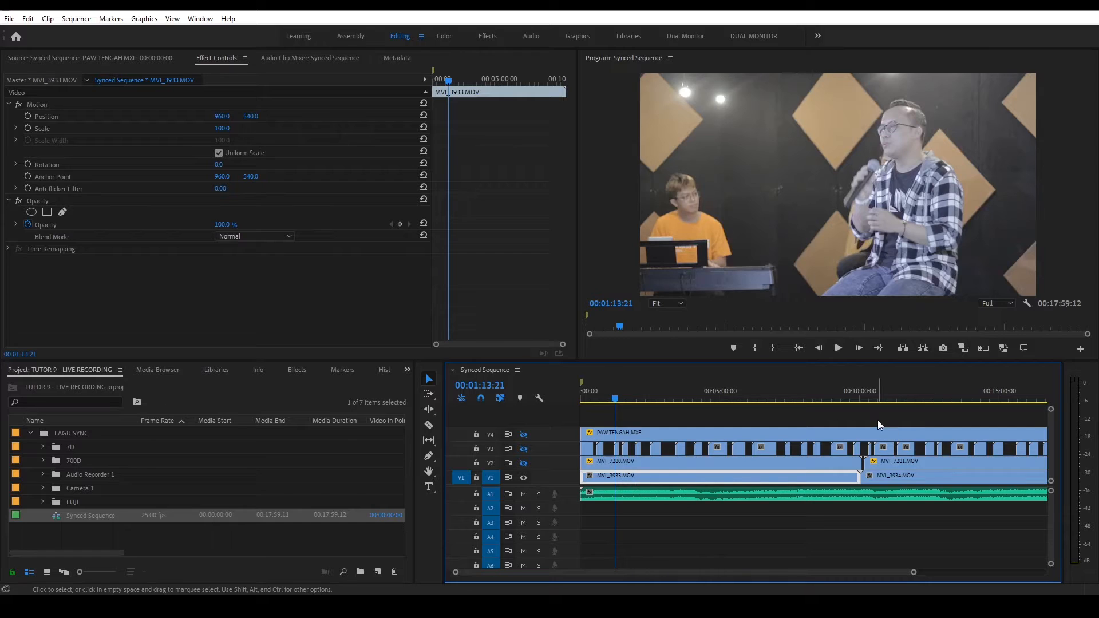
click(901, 399)
click(919, 417)
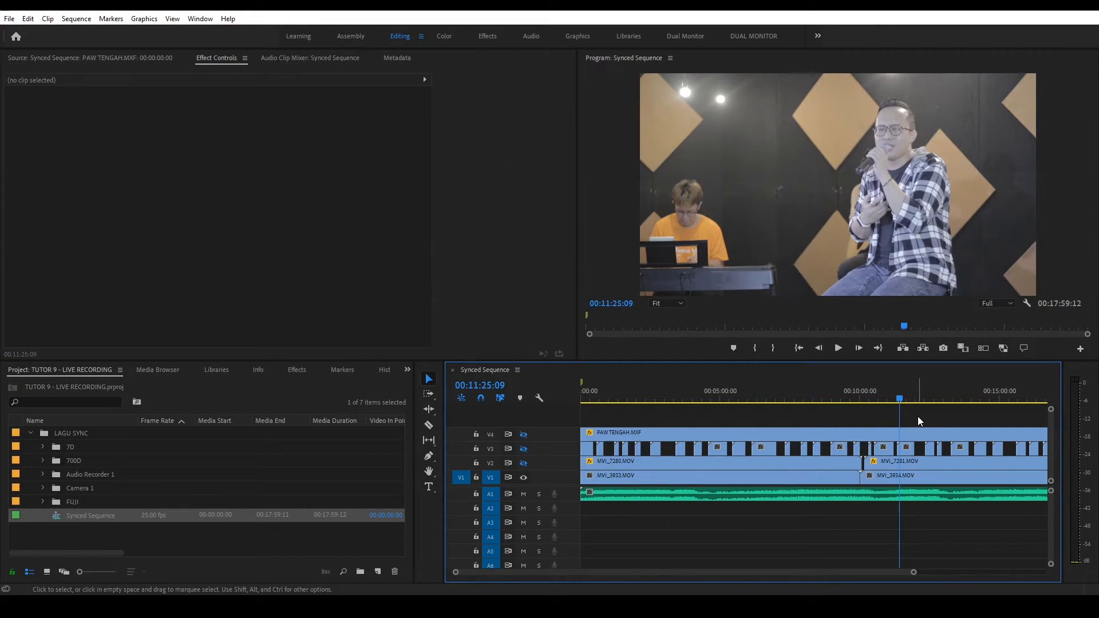
Make tracks V2, V3 and V4 visible again.
click(523, 436)
click(525, 450)
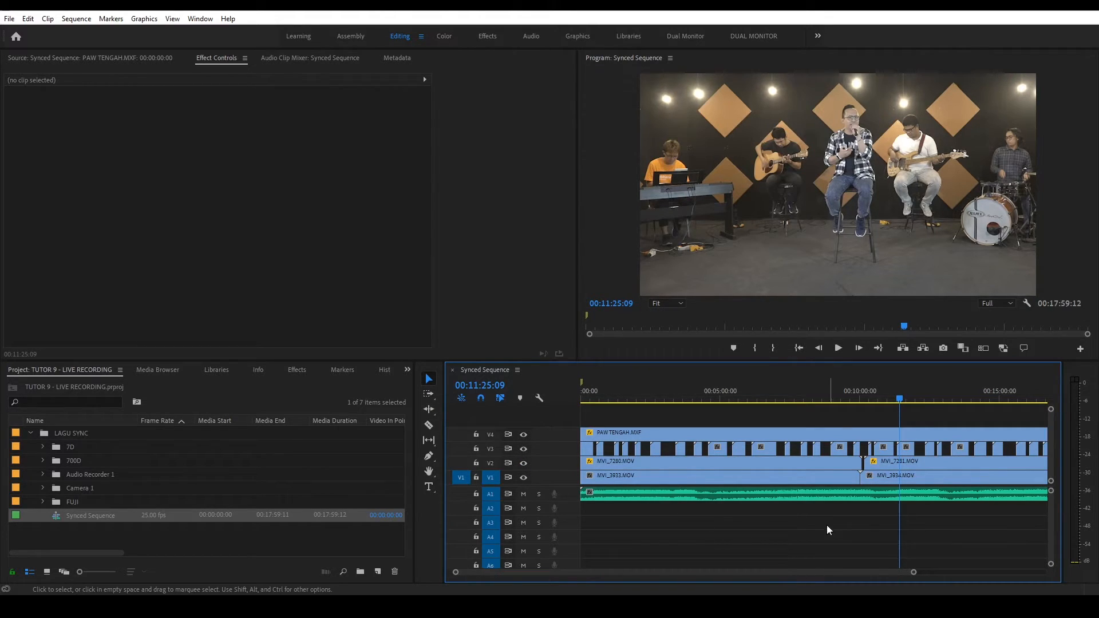
scroll(767, 517, down, 4)
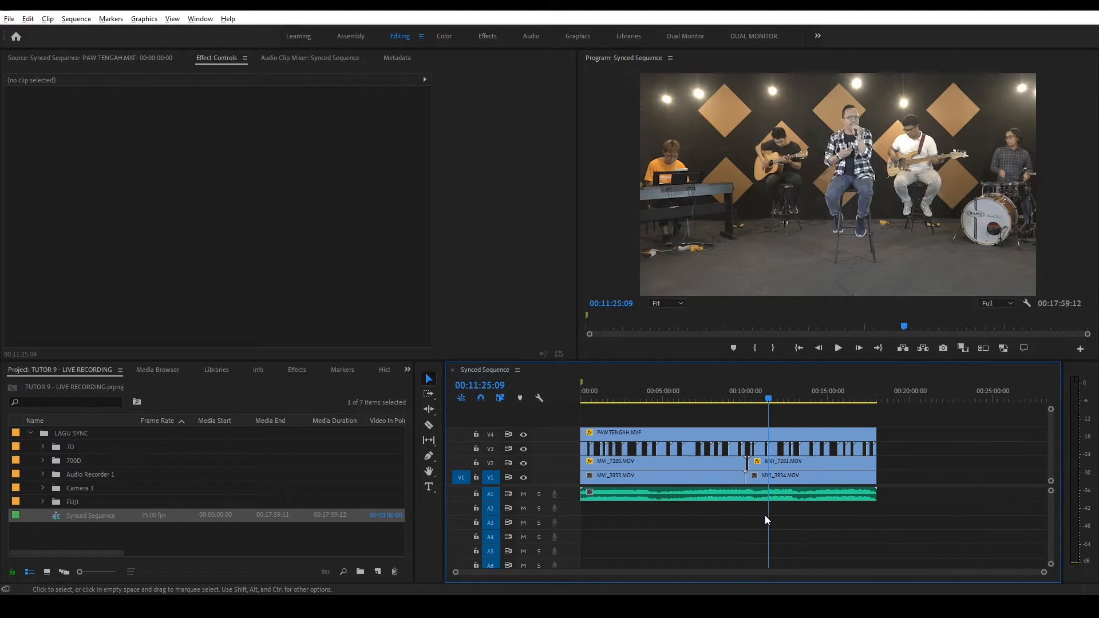
scroll(699, 506, up, 3)
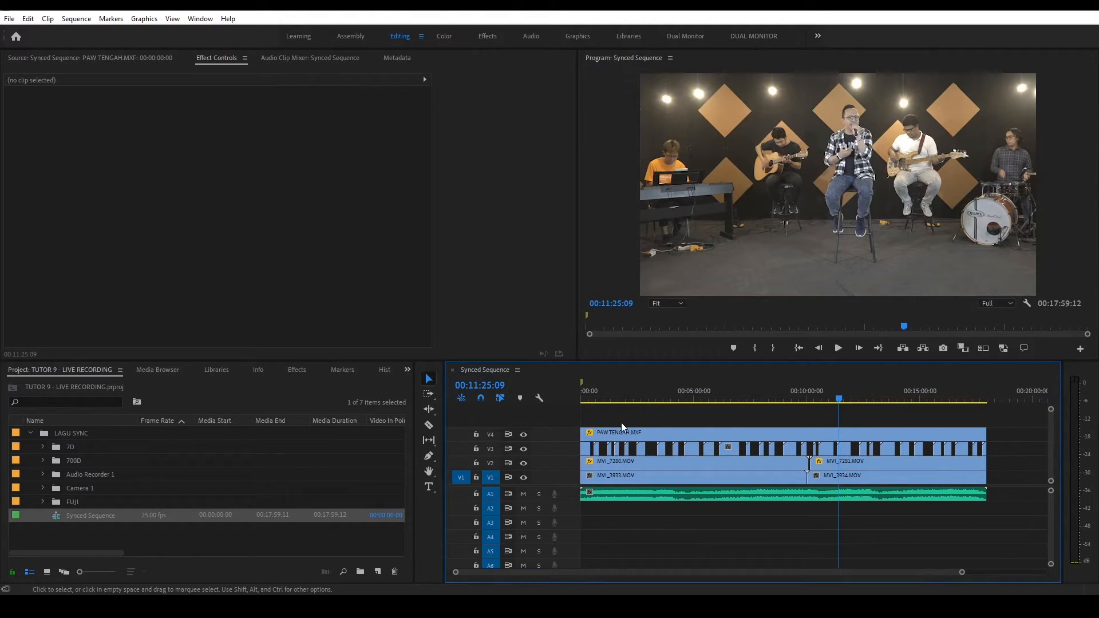
Check the reframed PAW TENGAH.MXF at 00:02:59:06 and 00:02:43:16, and review the motion settings of MVI_7280.MOV.
click(645, 403)
click(652, 433)
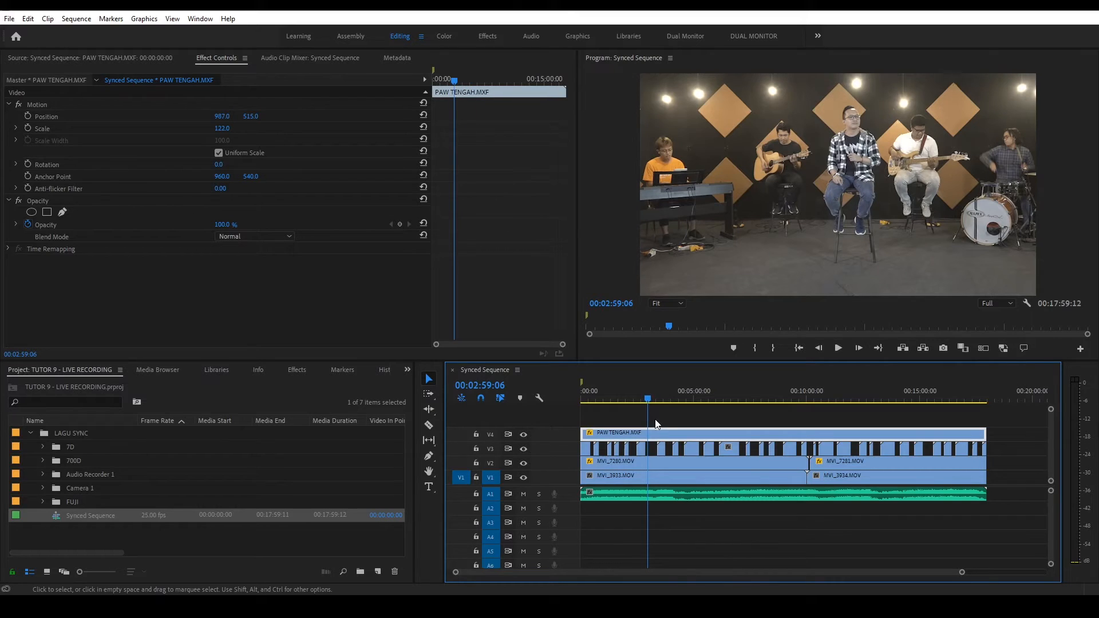
click(766, 425)
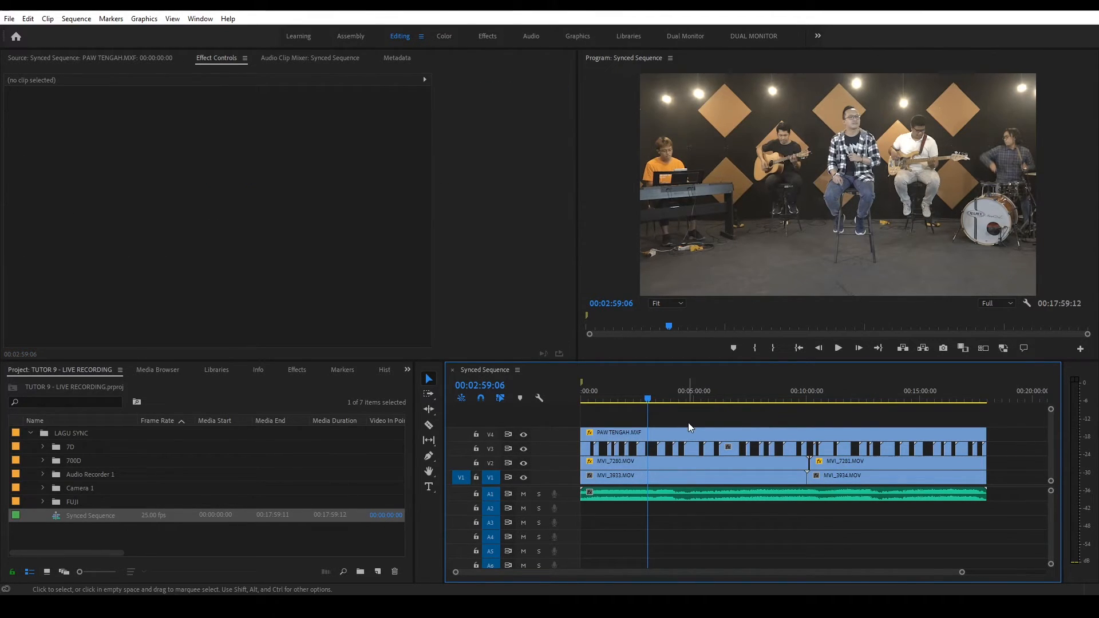
scroll(850, 496, up, 2)
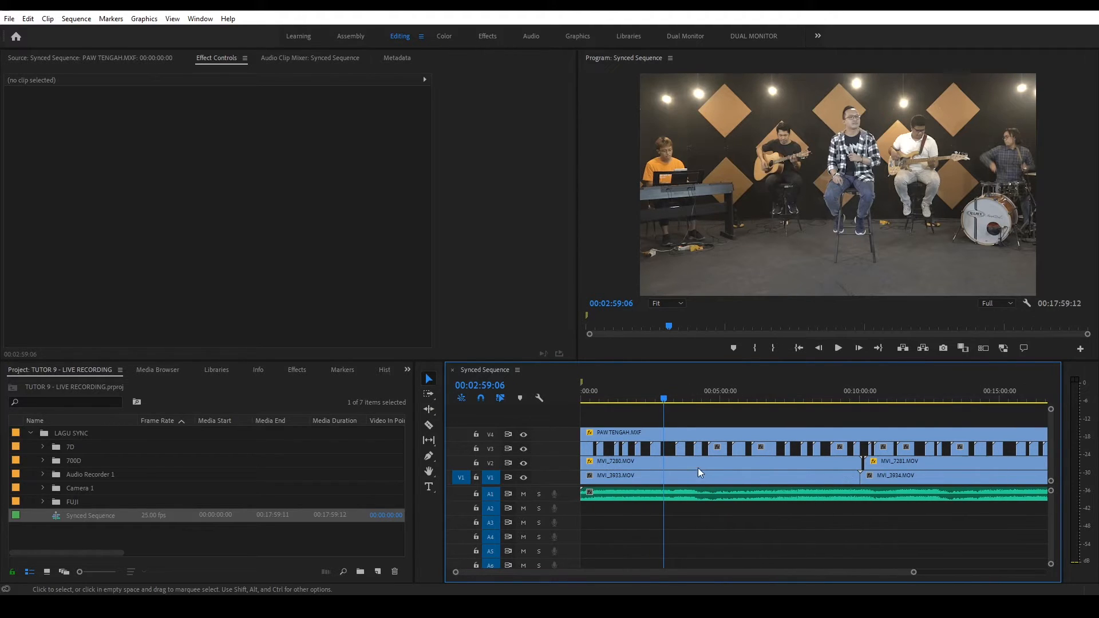
drag(664, 399, 657, 400)
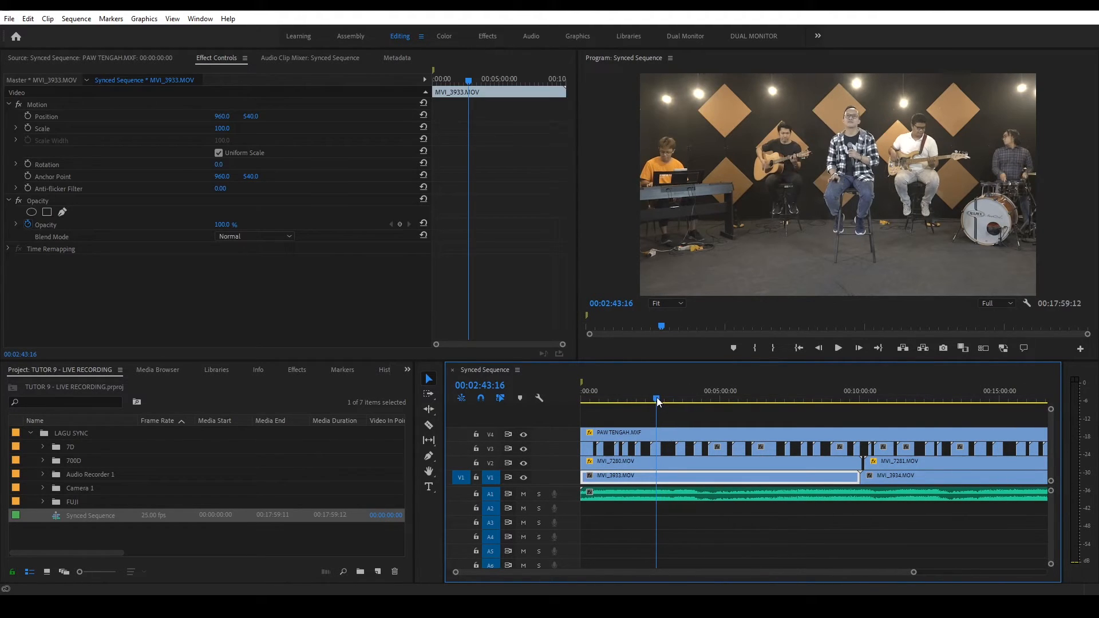
click(611, 464)
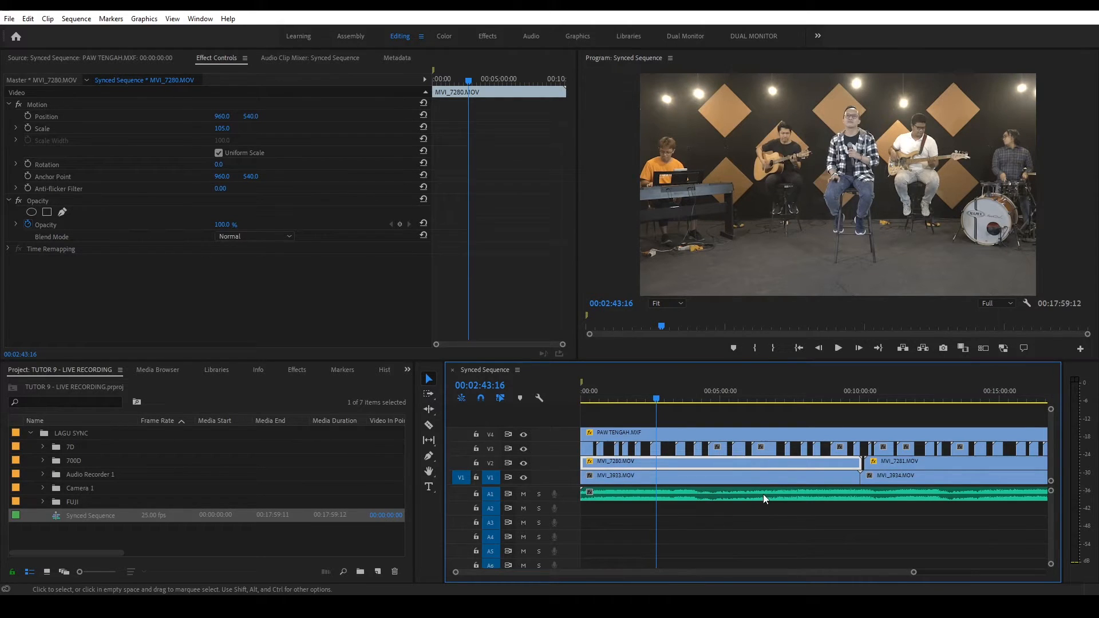
Select all video and audio clips in the Synced Sequence and nest them as Nested Sequence 01.
scroll(764, 495, down, 3)
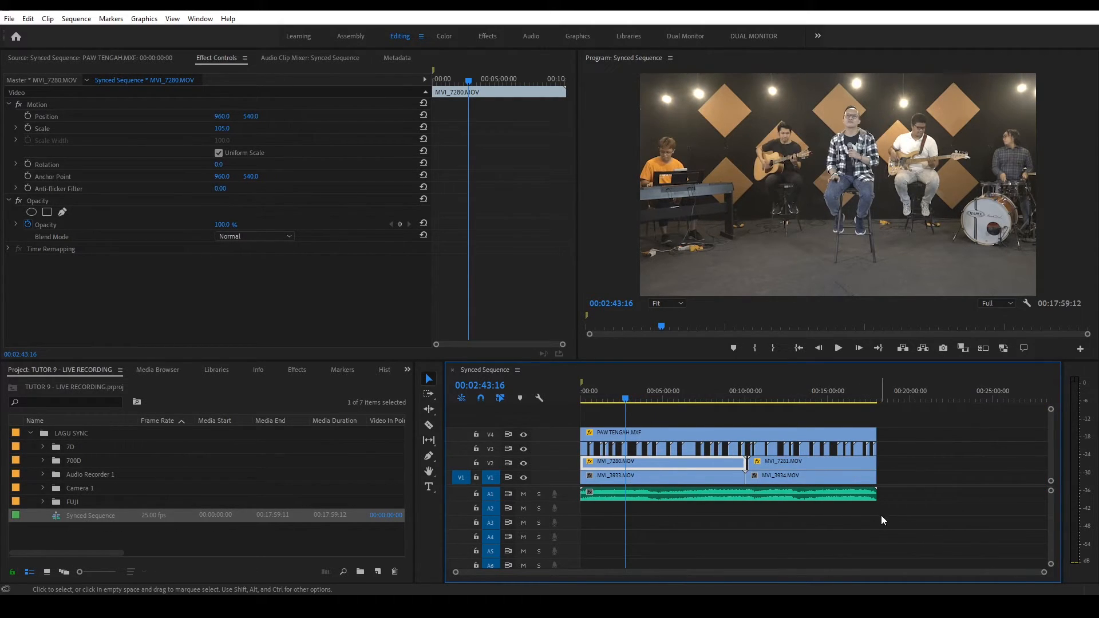
click(912, 520)
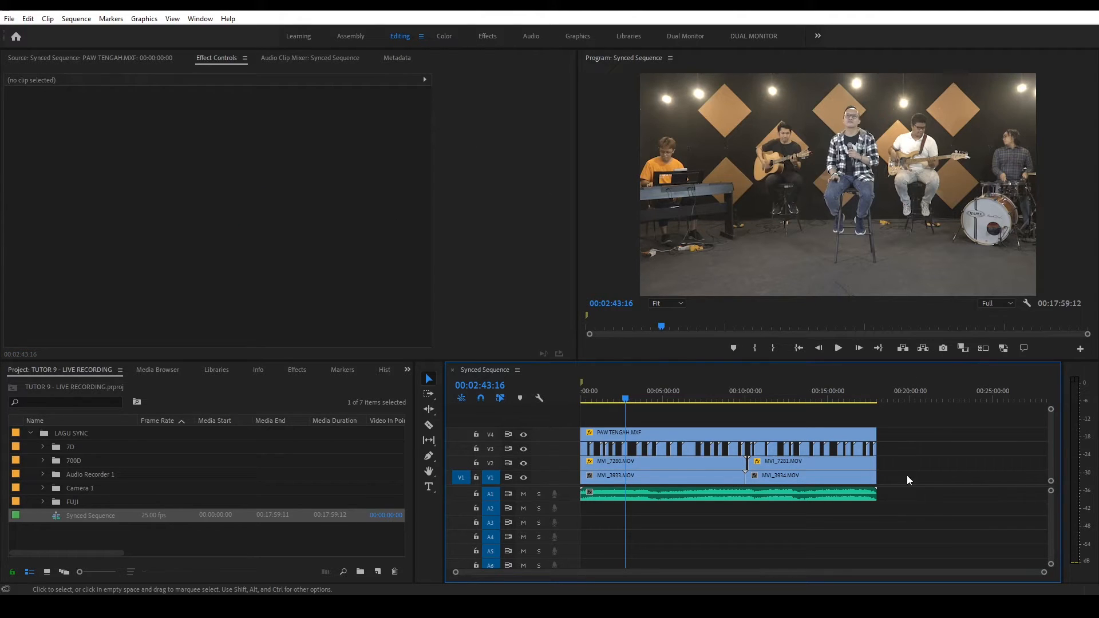
drag(909, 421, 575, 527)
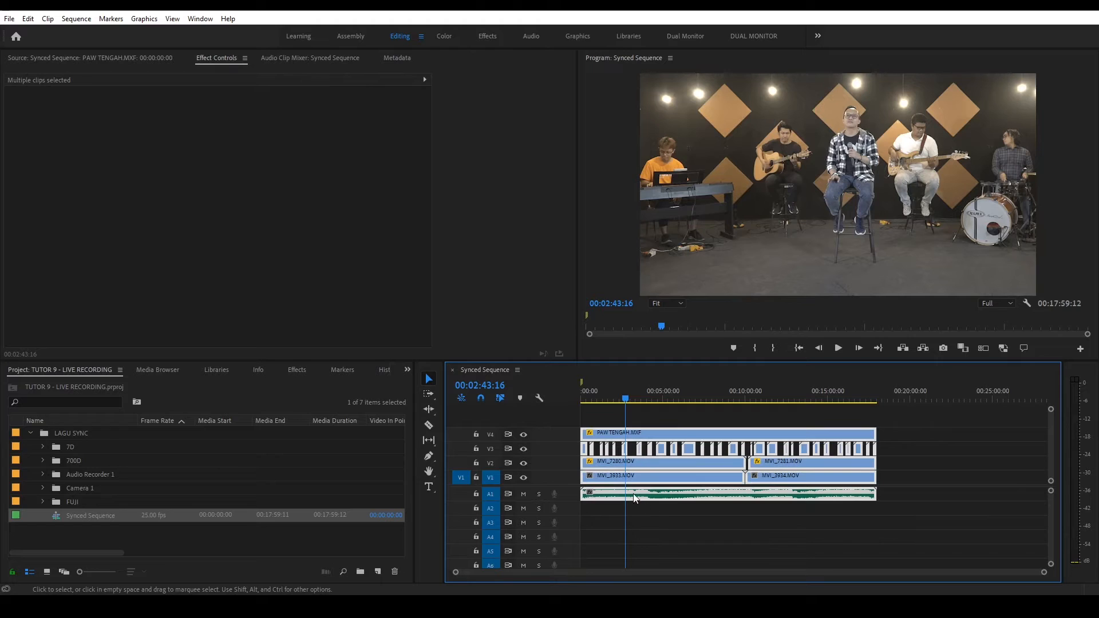
right_click(613, 462)
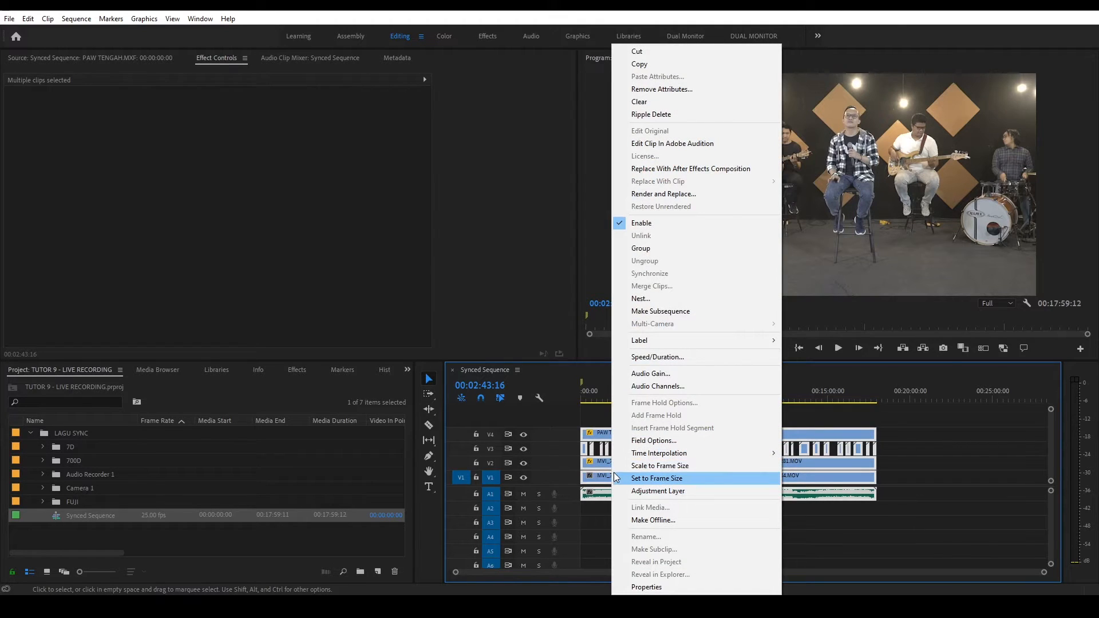
click(642, 303)
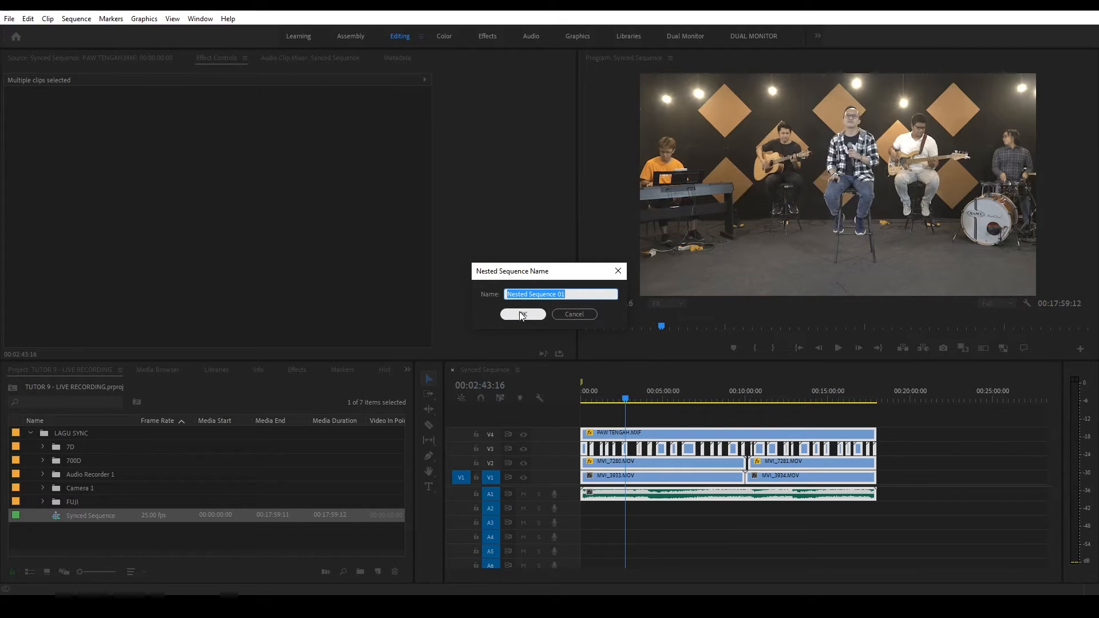
drag(519, 273, 537, 288)
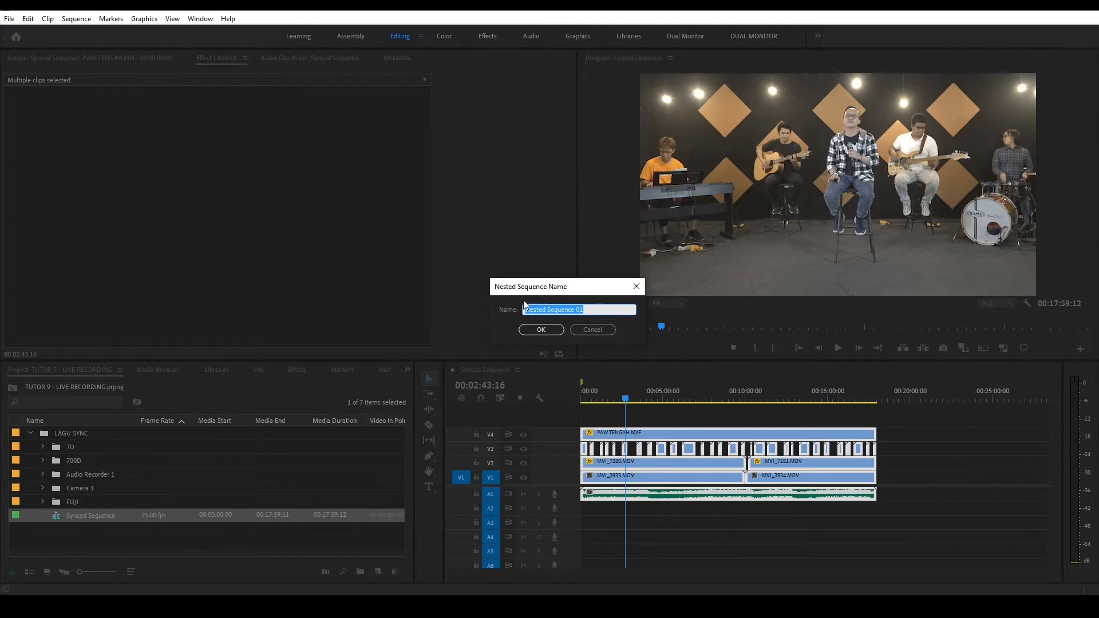
click(553, 332)
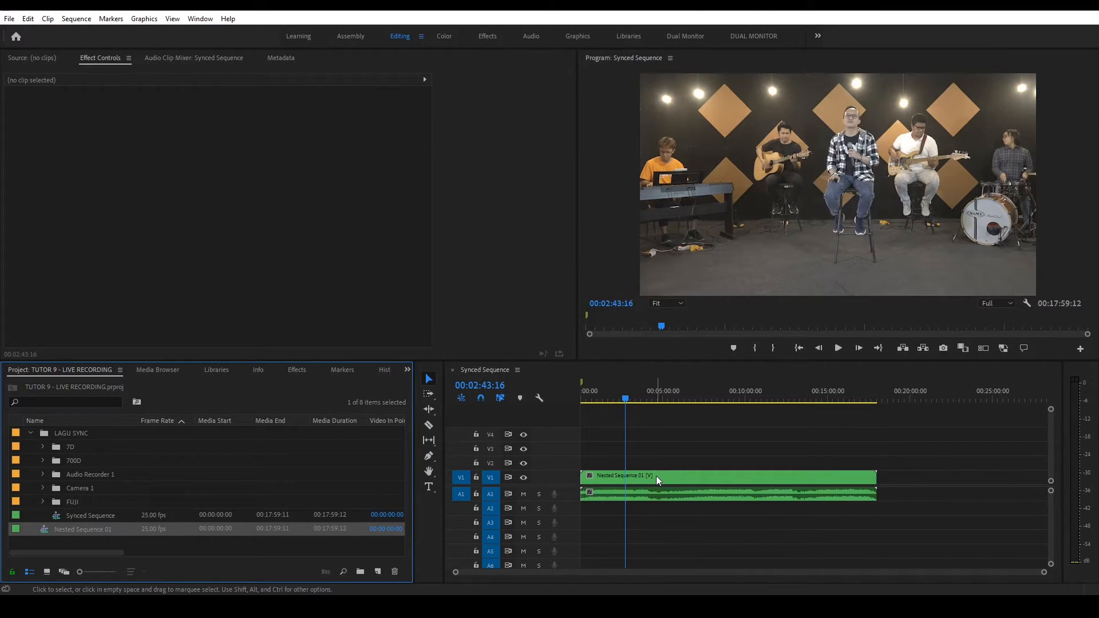
Enable multi-camera on the Nested Sequence 01 clip in the timeline.
click(656, 481)
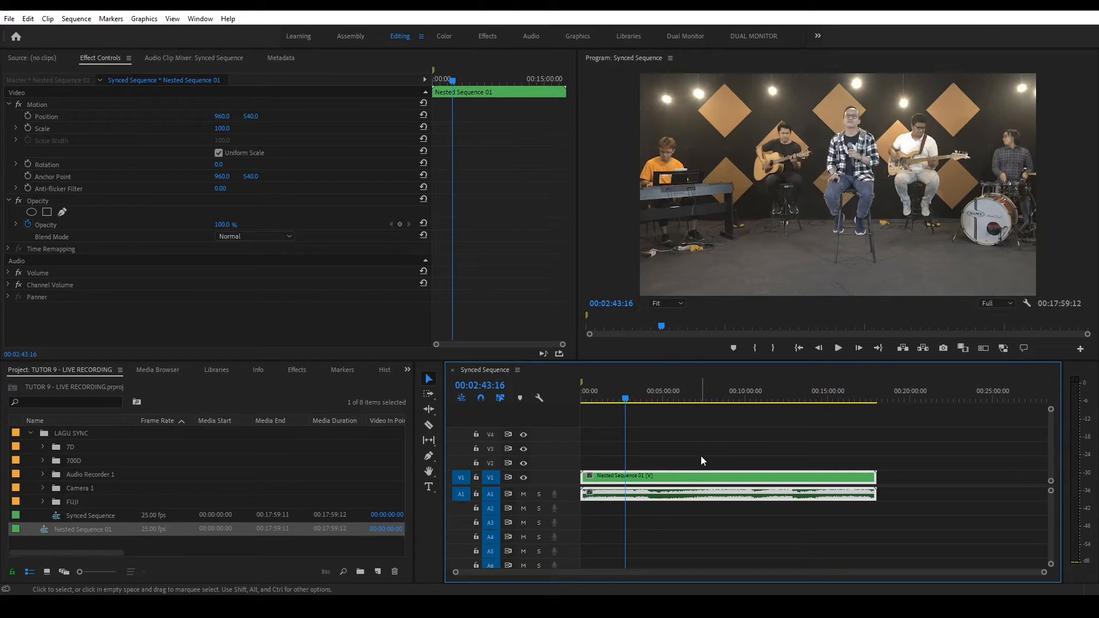
click(644, 454)
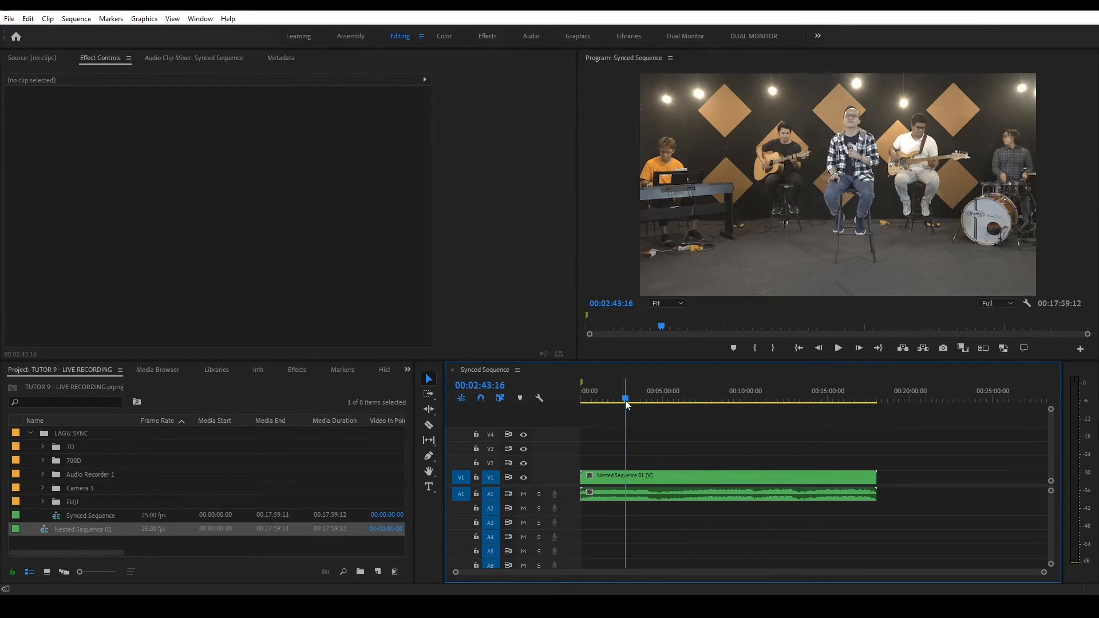
click(658, 476)
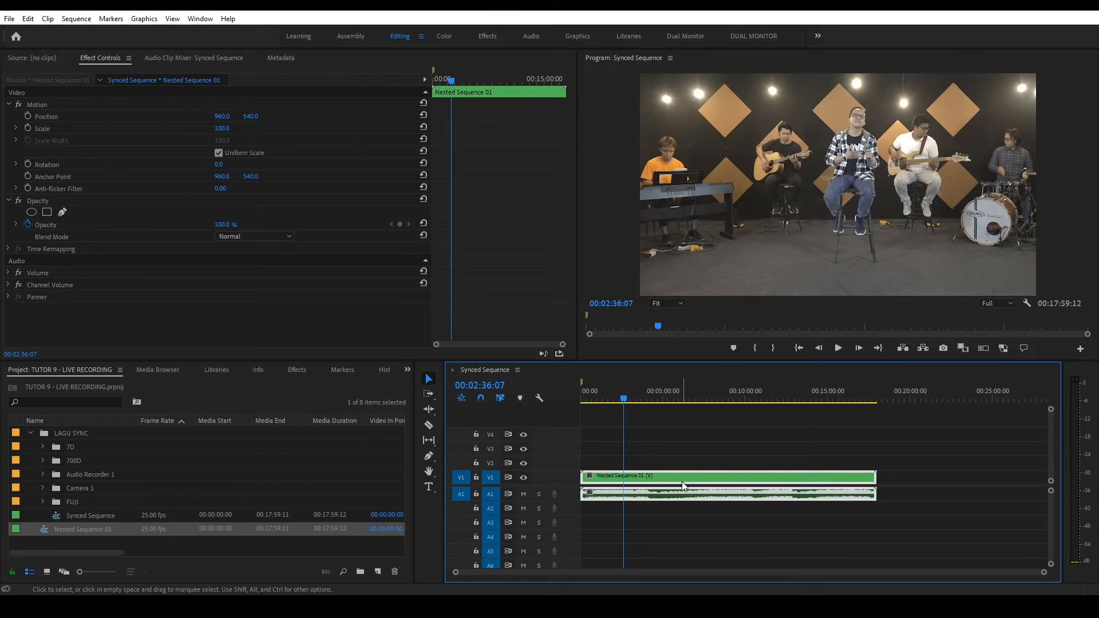
right_click(670, 482)
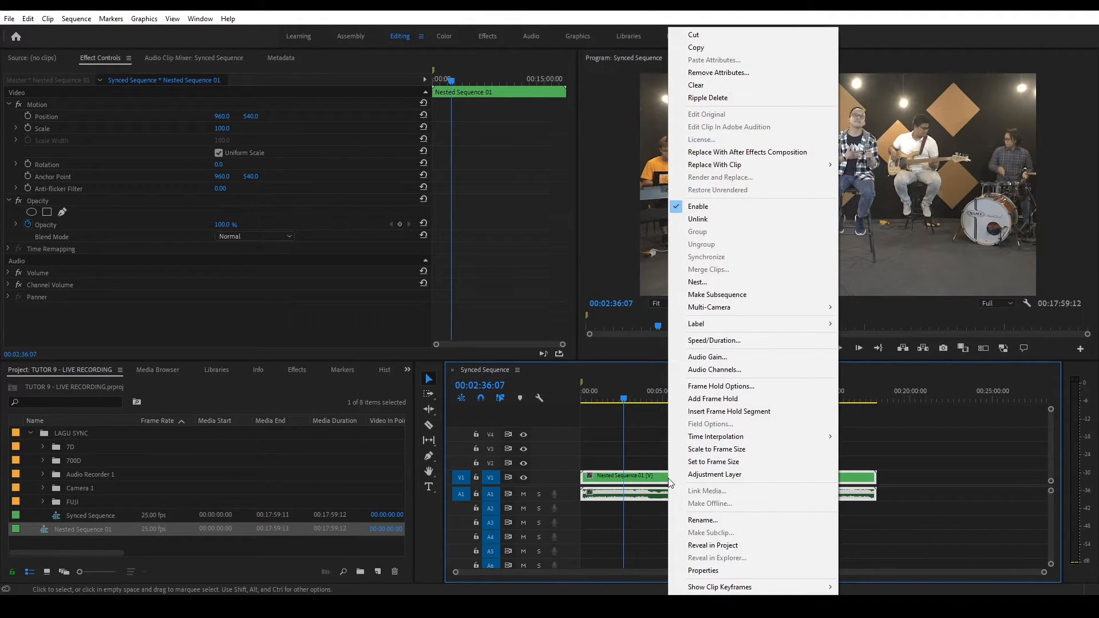
mouse_move(736, 309)
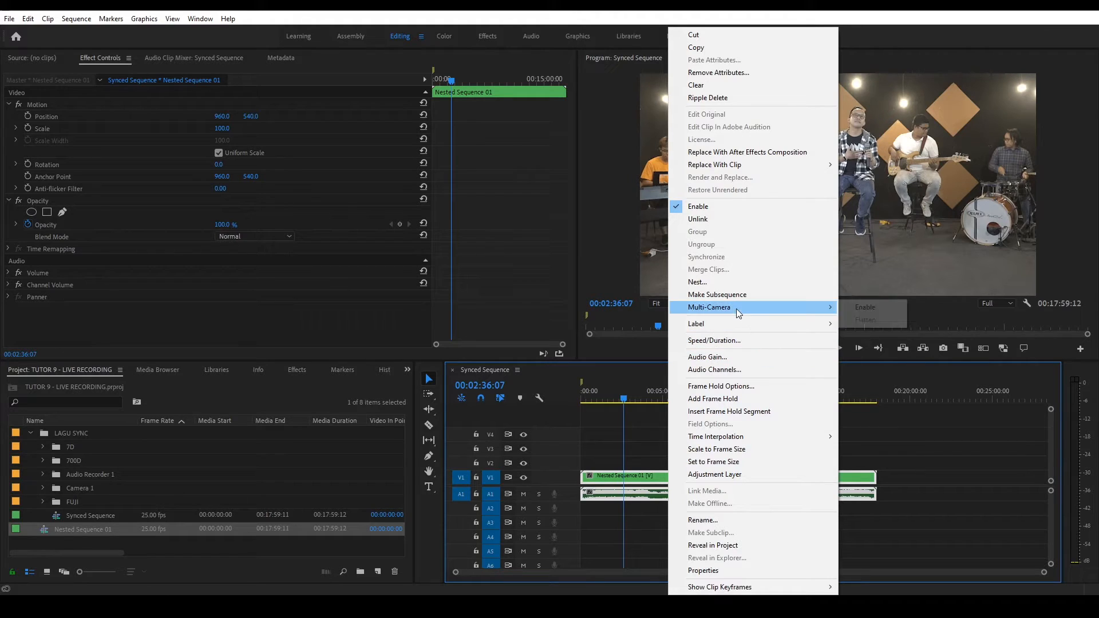
click(860, 308)
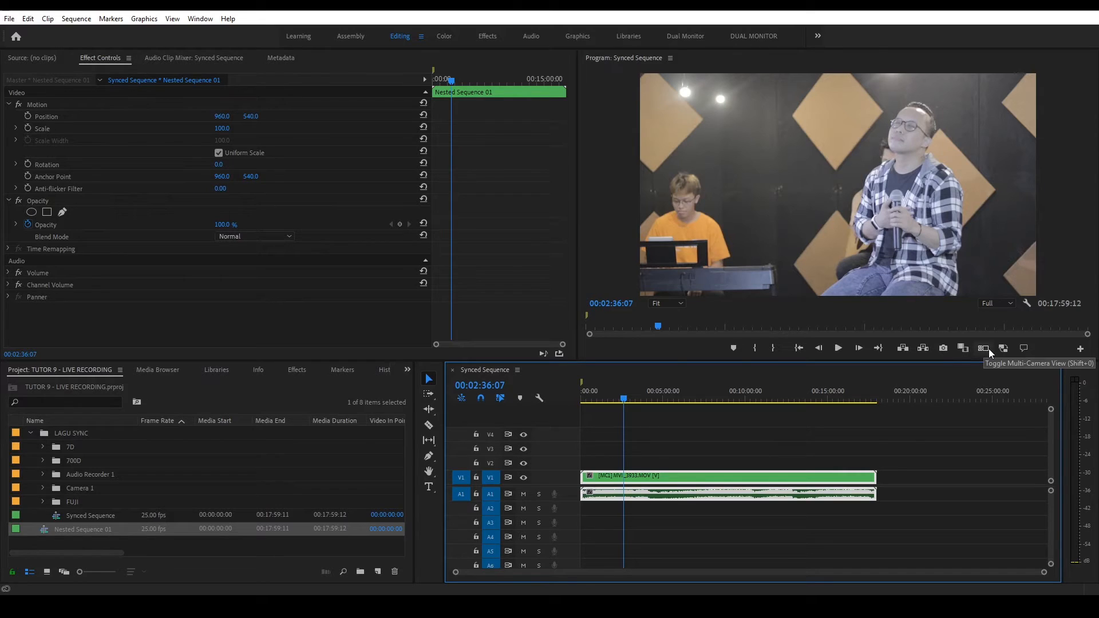
Turn on the multi-camera view in the Program monitor, leaving its button layout as it is.
click(1081, 349)
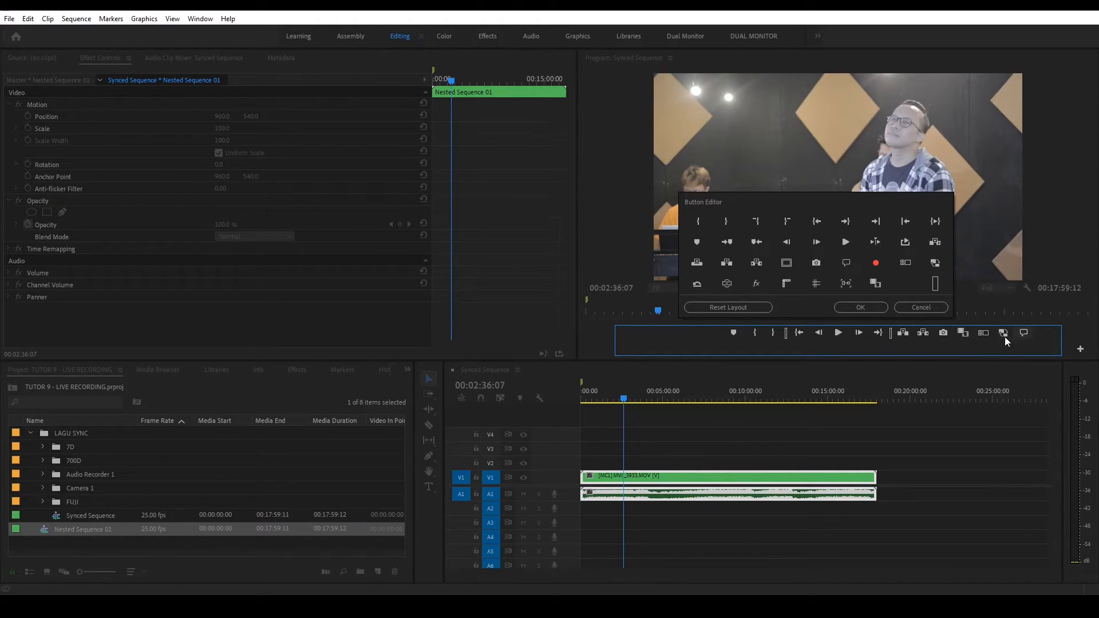
click(915, 307)
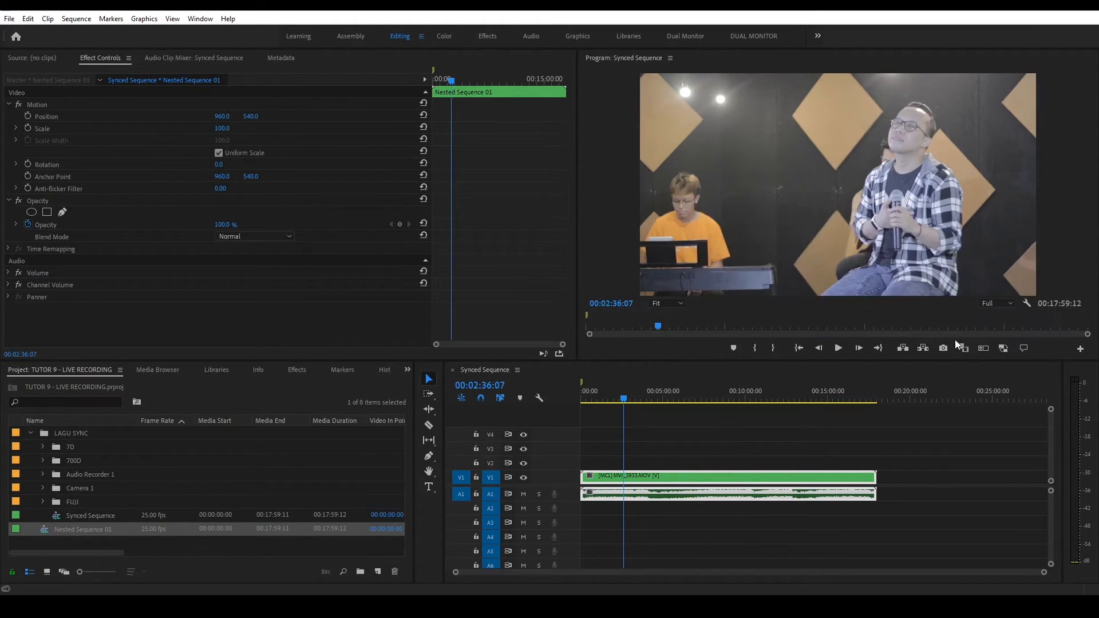
click(984, 349)
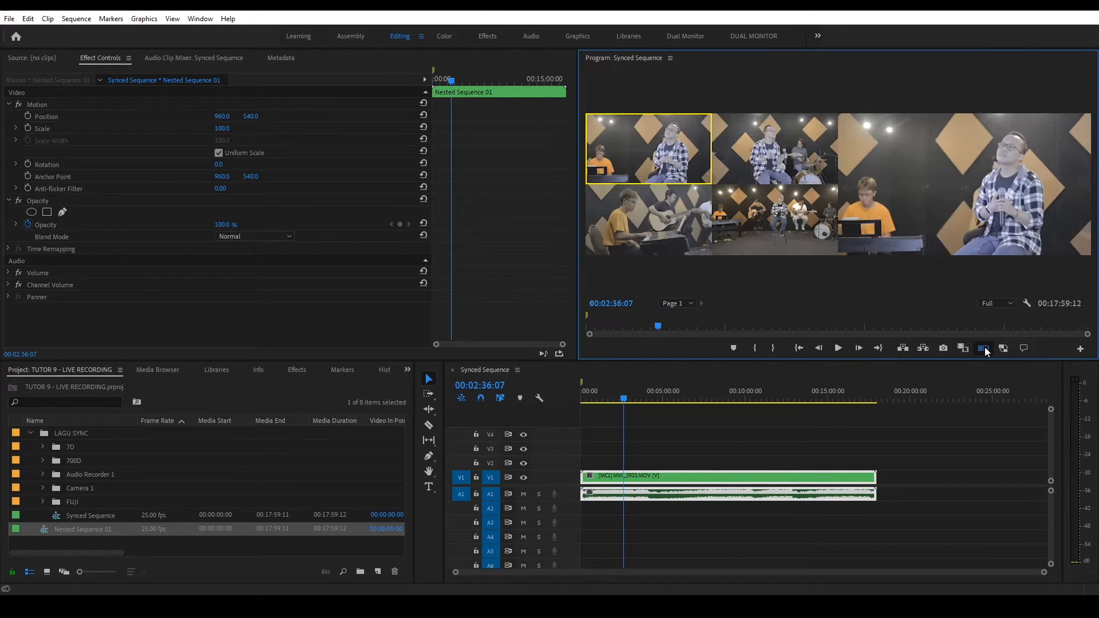
Preview the multi-camera playback from 00:00:10:15 and set the playback resolution to 1/4.
drag(623, 399, 584, 401)
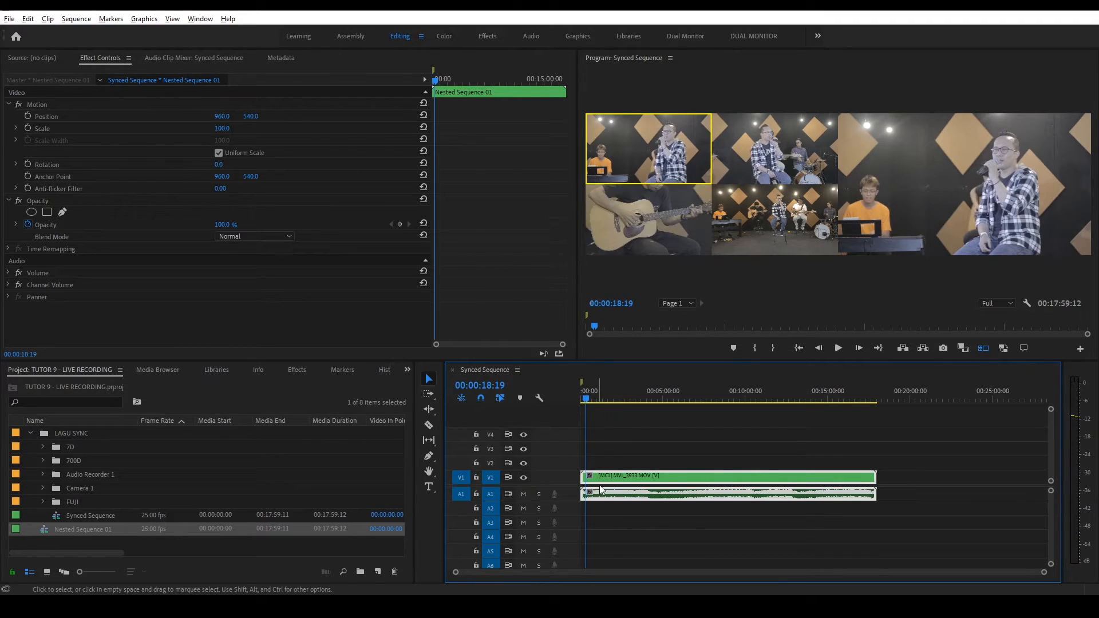
scroll(603, 486, up, 5)
scroll(627, 575, up, 5)
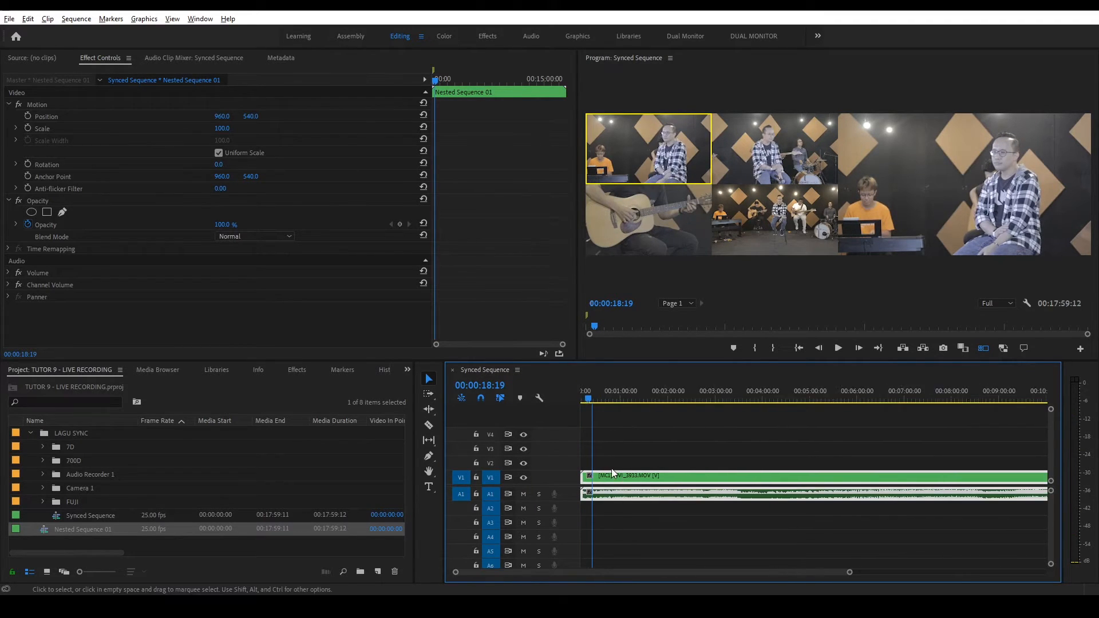
drag(599, 399, 585, 403)
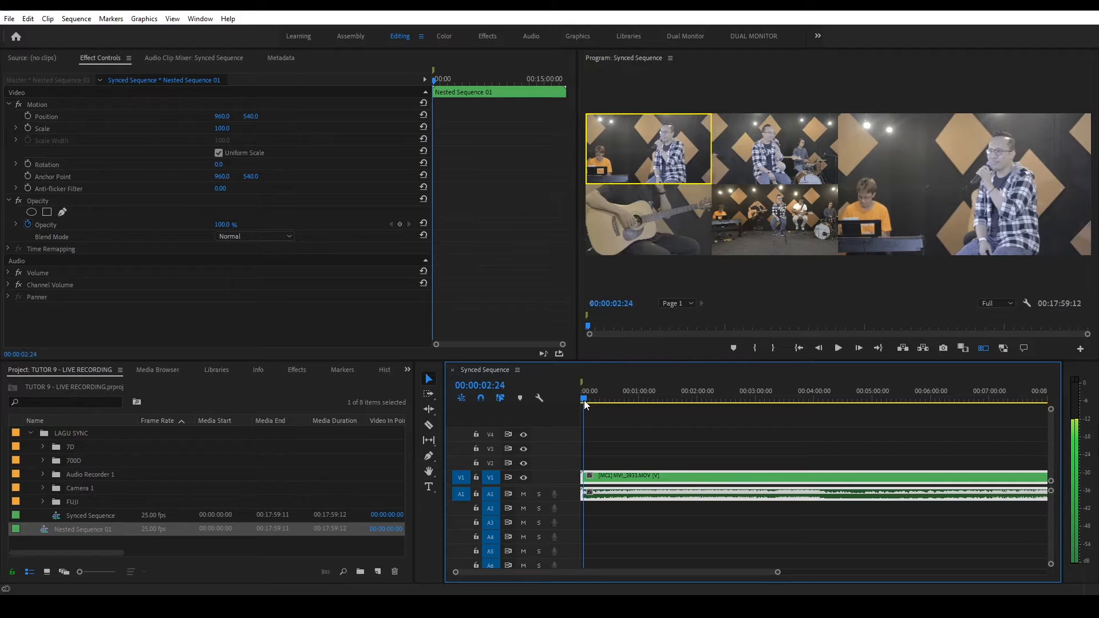
drag(586, 401, 592, 403)
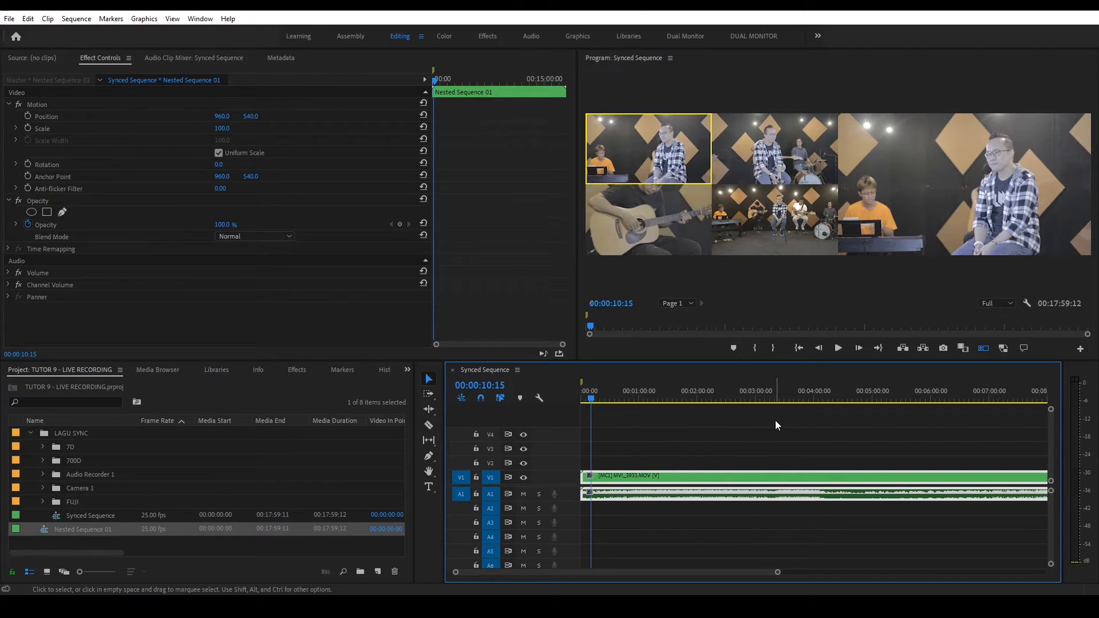
click(839, 349)
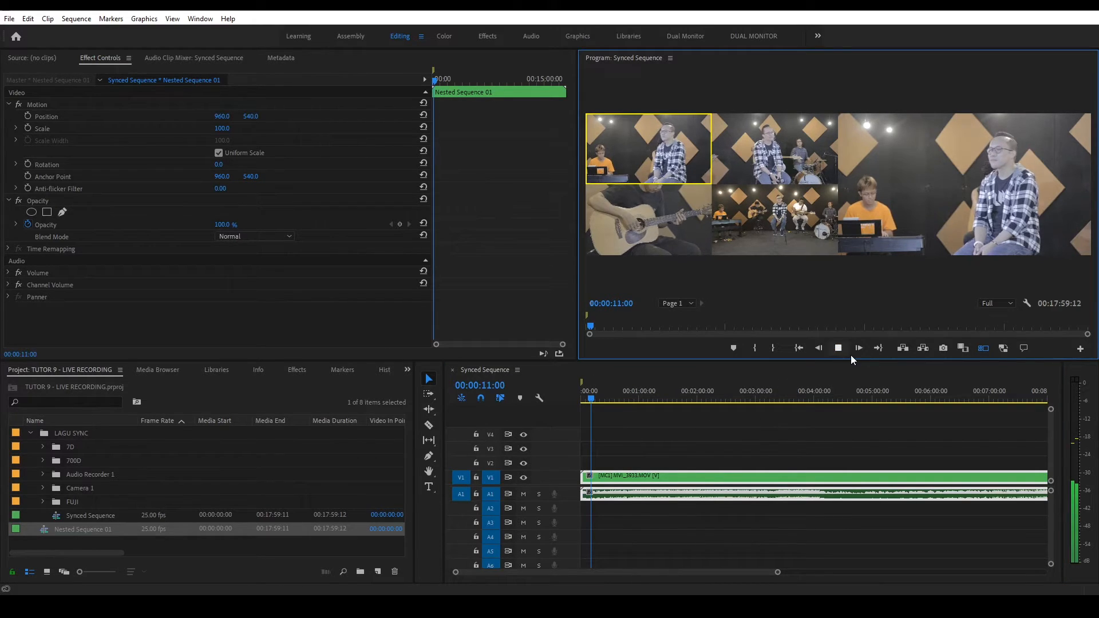
key(space)
click(1002, 304)
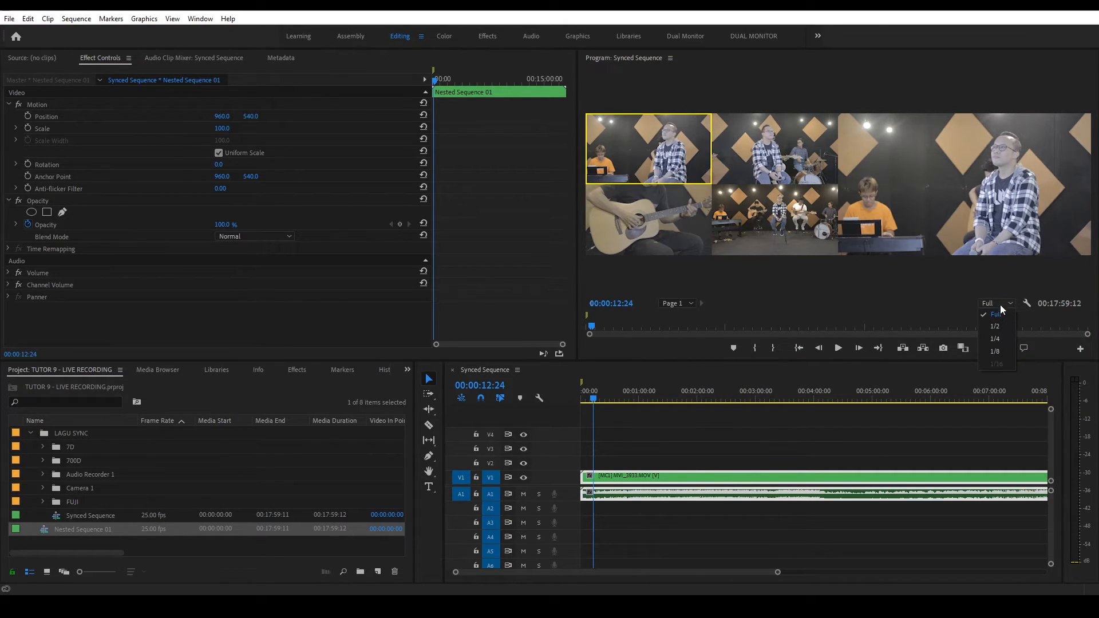
click(1001, 338)
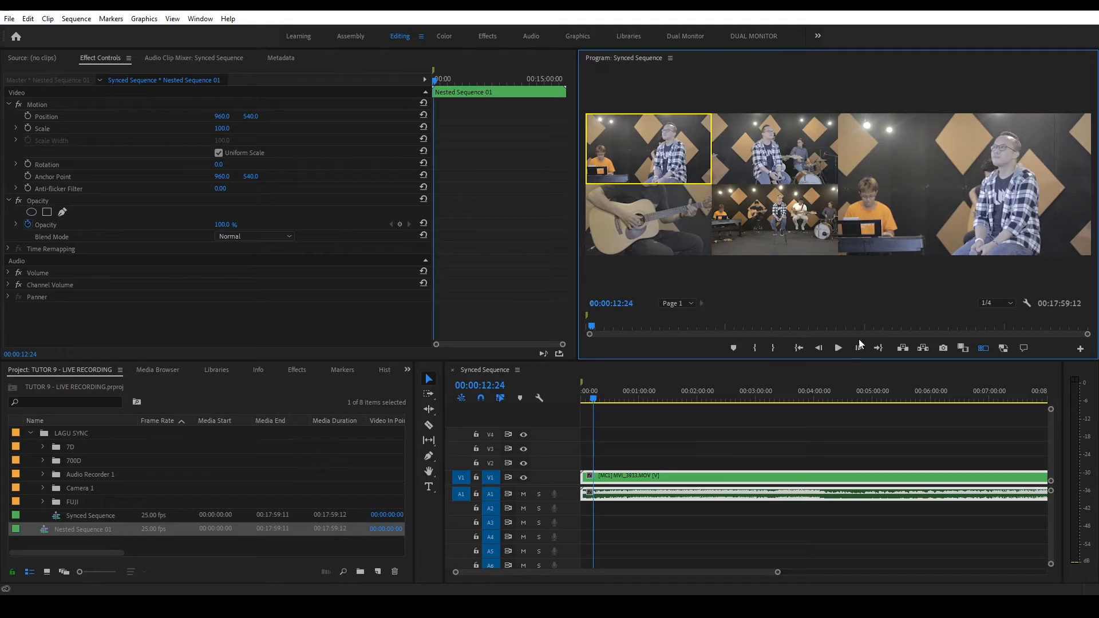
Play from about 00:00:10 and switch live to the guitar close-up, the wide band shot and the MVI_7280.MOV angle, stopping at 00:00:23:04.
drag(596, 401, 590, 400)
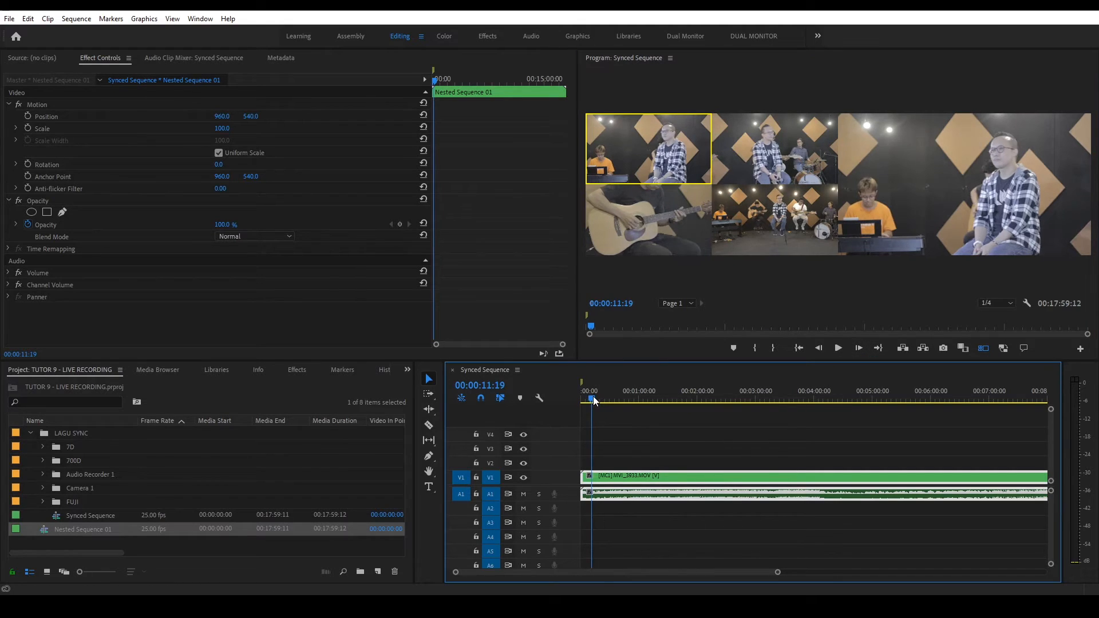
click(837, 348)
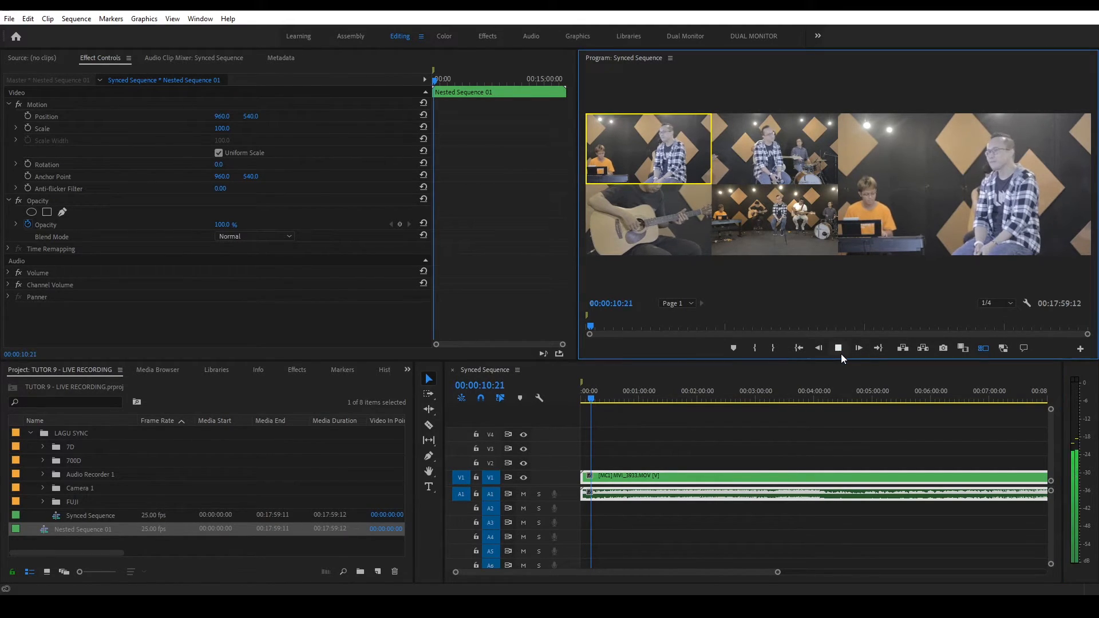
click(665, 225)
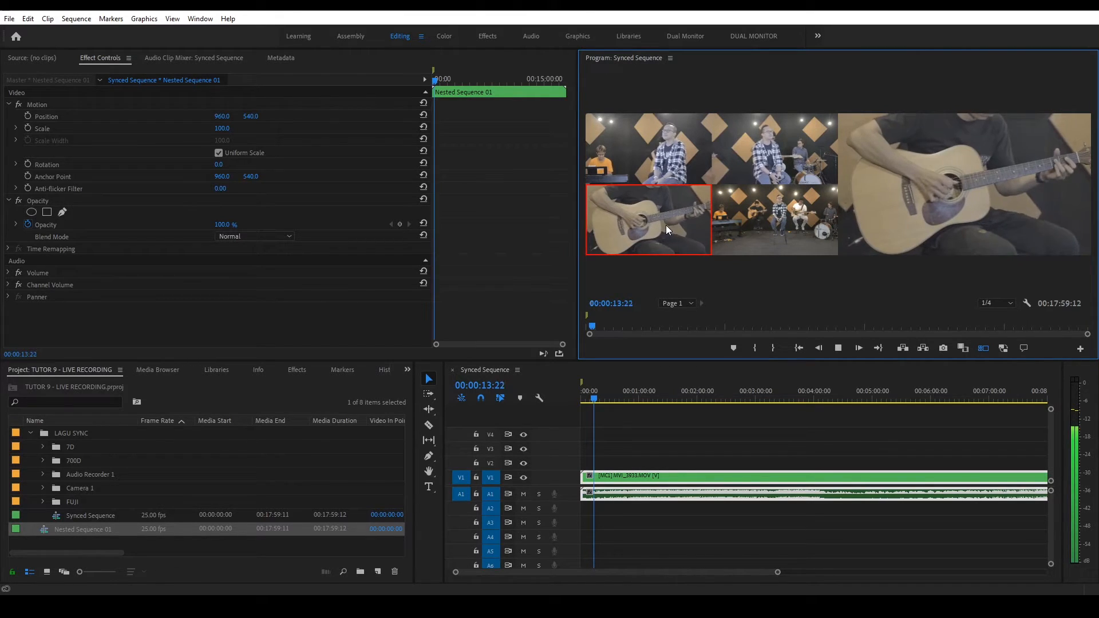
click(777, 221)
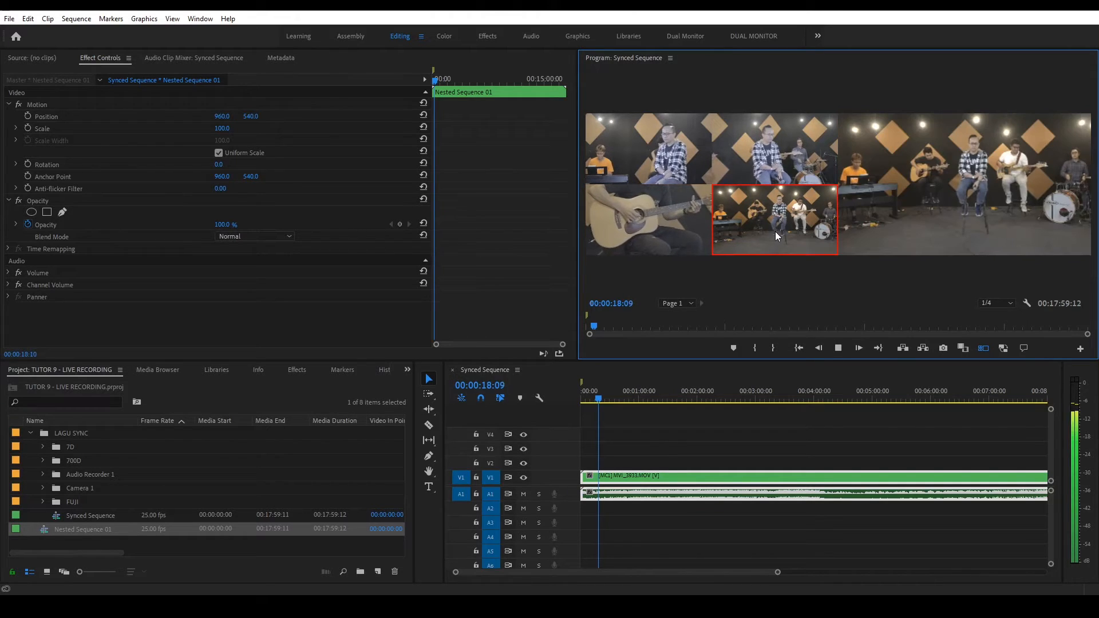
click(772, 156)
key(space)
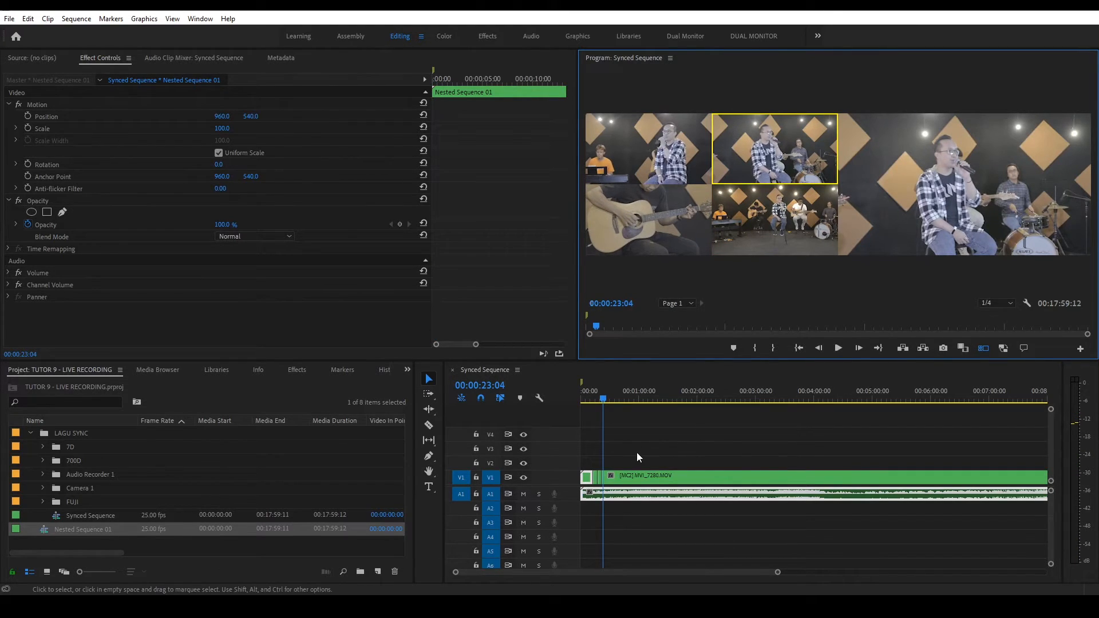
Examine the recorded camera cuts on V1 at 00:00:13:05, 00:00:12:08 and 00:00:17:02.
scroll(637, 455, up, 2)
scroll(686, 463, up, 1)
drag(618, 401, 603, 398)
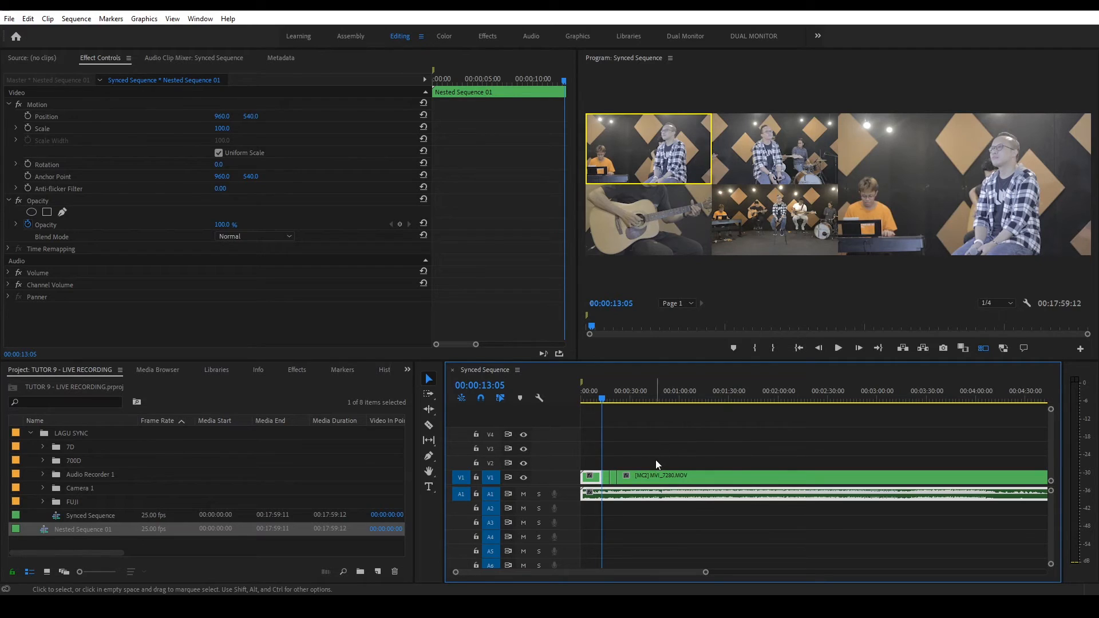
scroll(650, 460, up, 1)
scroll(676, 462, up, 1)
scroll(613, 482, up, 3)
scroll(618, 481, up, 2)
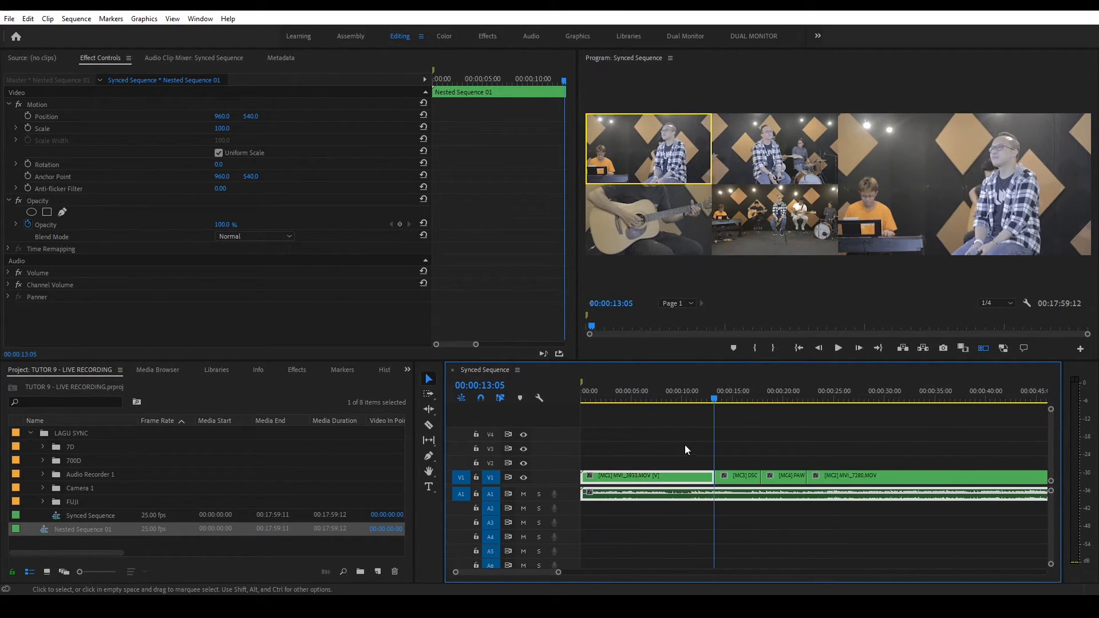
click(748, 457)
click(706, 395)
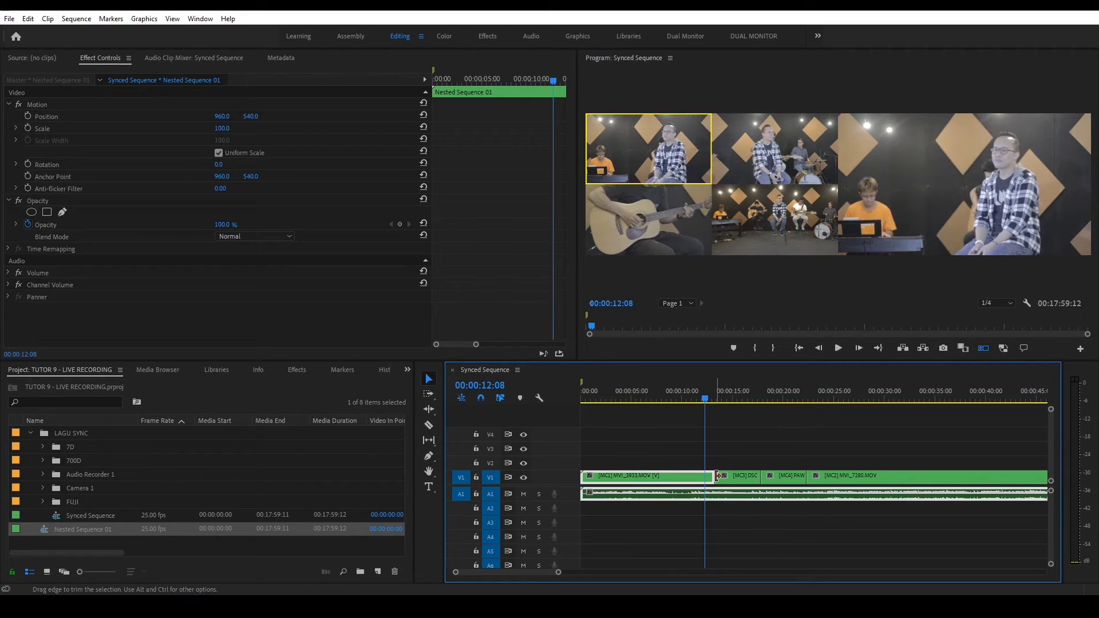
drag(705, 398, 753, 405)
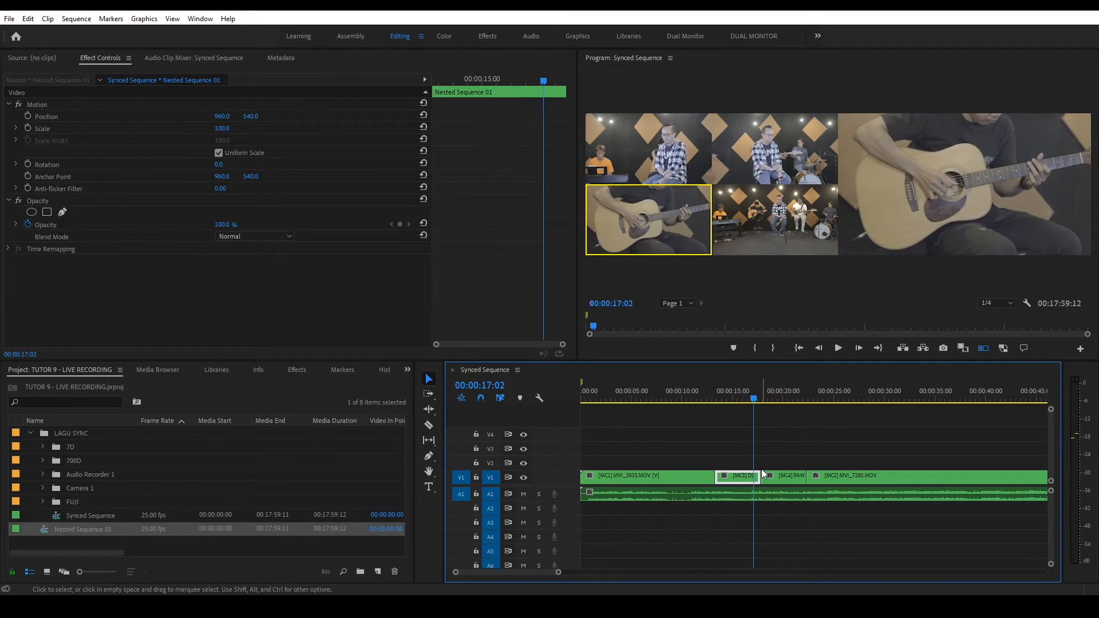
With the Rolling Edit tool, roll the cut at the start of the guitar close-up on V1 earlier to about 00:00:12:15.
click(751, 397)
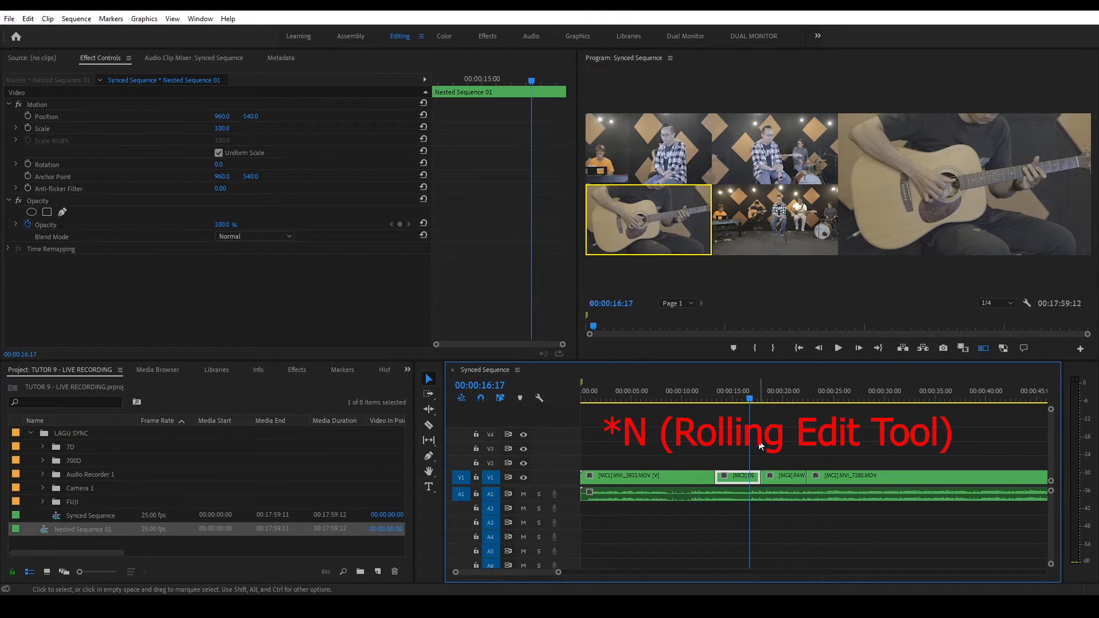
key(n)
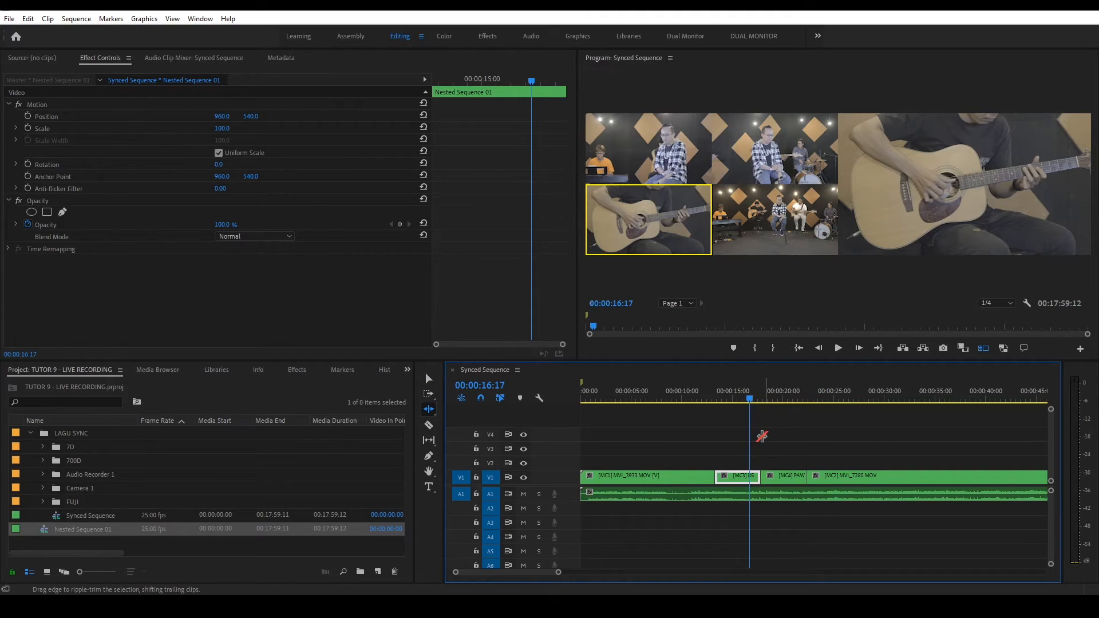
key(r)
click(431, 411)
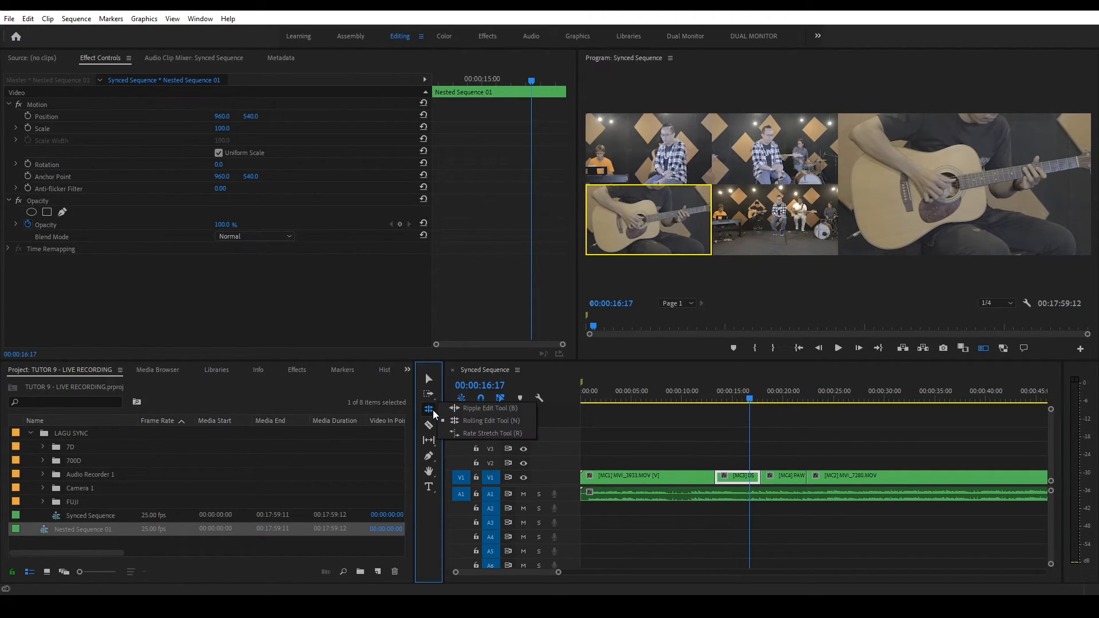
click(484, 425)
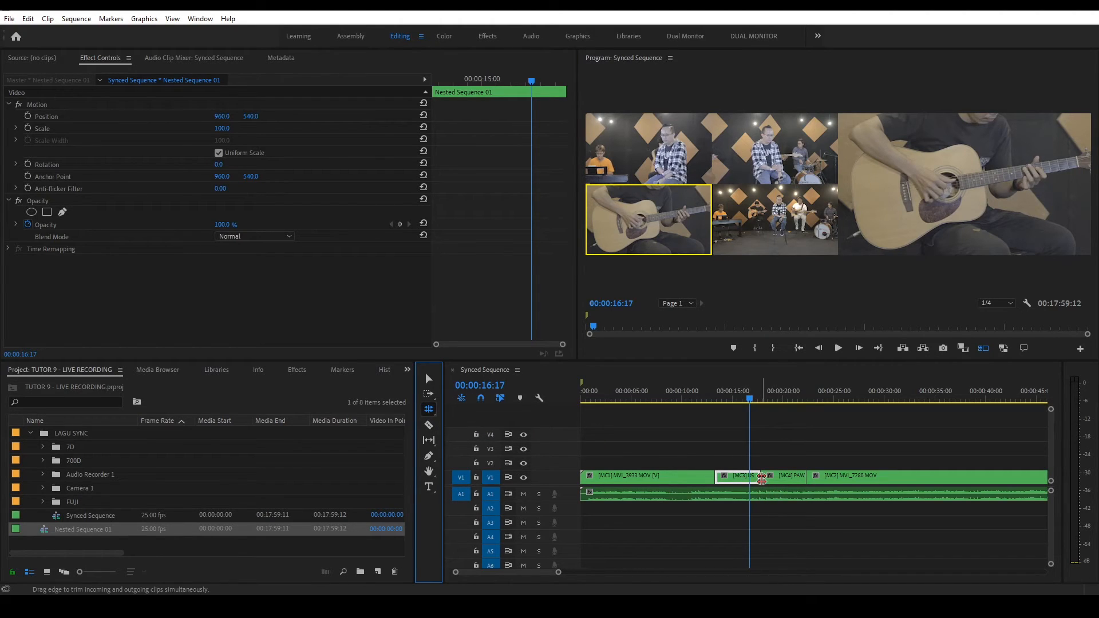
drag(762, 479, 706, 478)
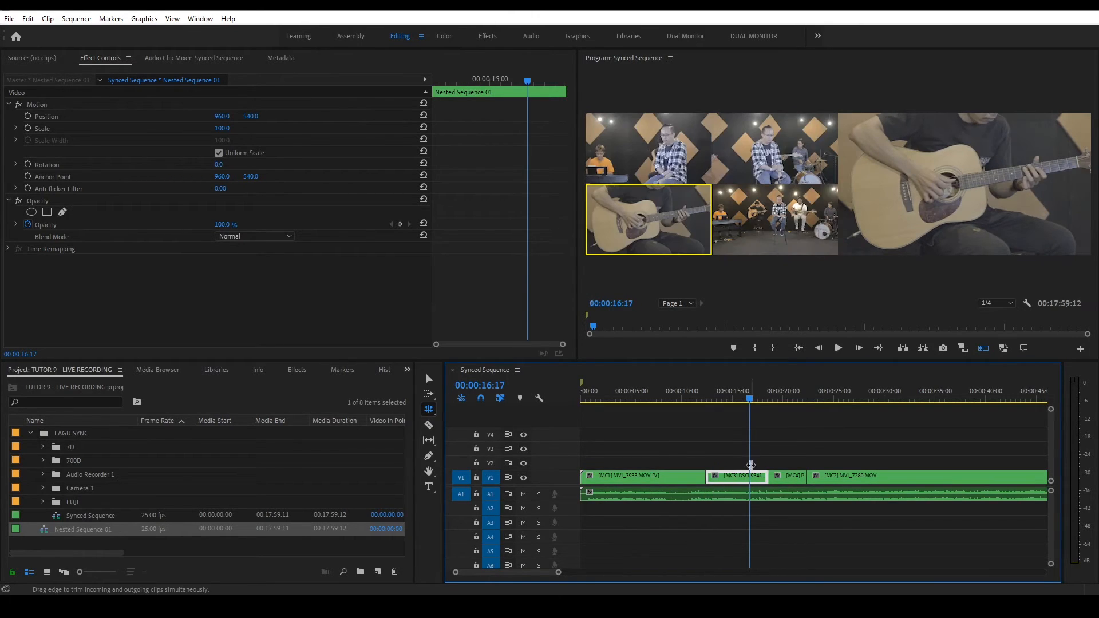
Move the playhead to 00:00:12:15, roll the cut between the guitar close-up and wide band shot slightly earlier, and return to the Selection tool.
drag(703, 399, 707, 401)
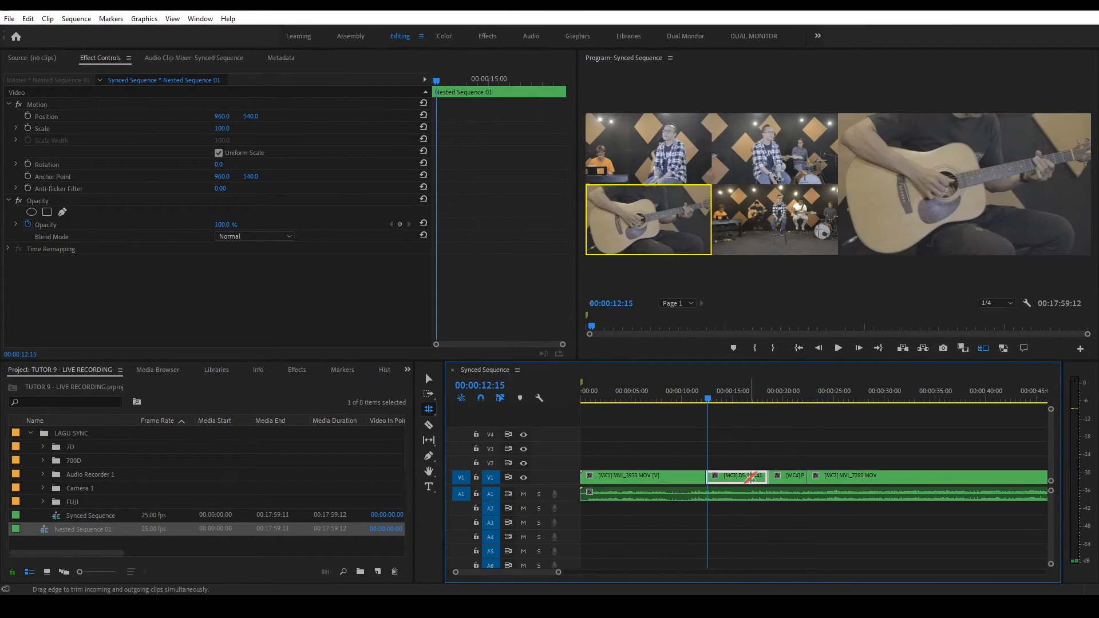
drag(768, 479, 757, 479)
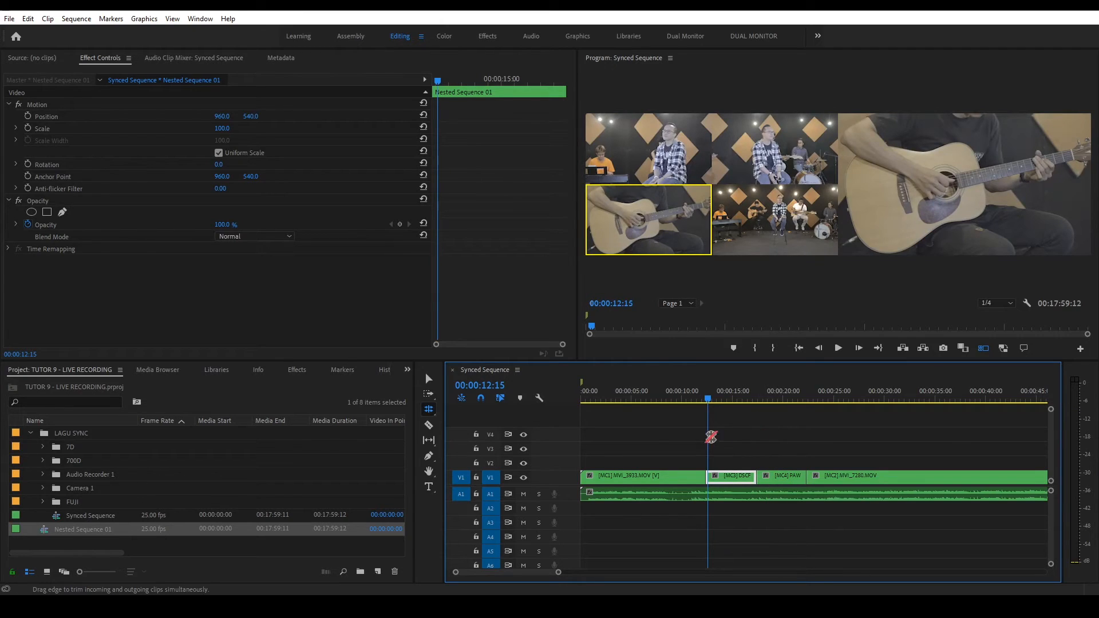
key(v)
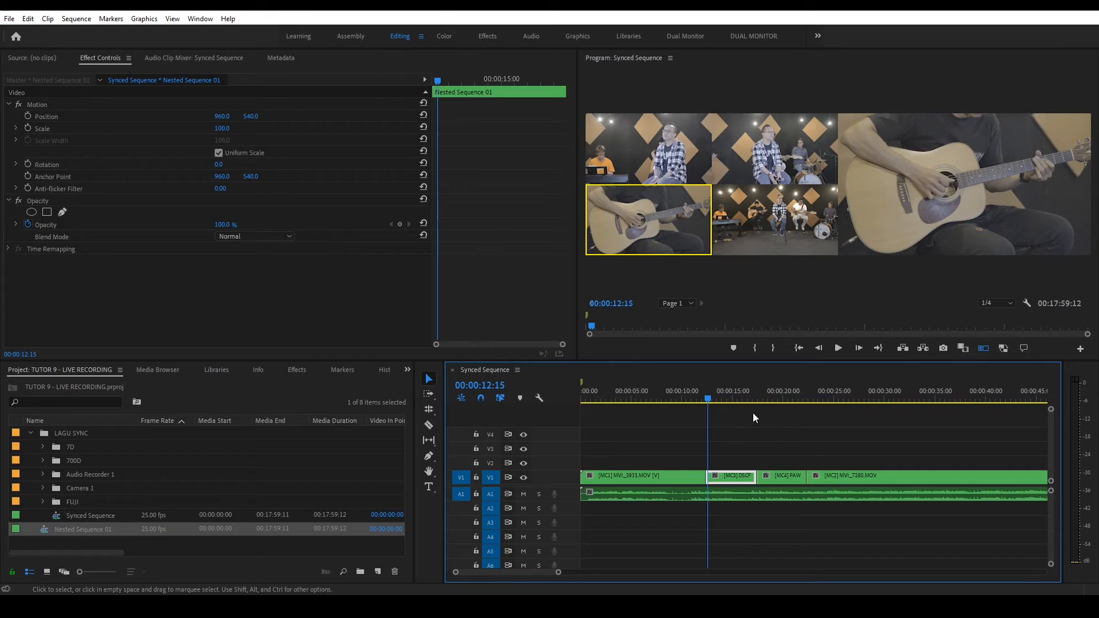
Try to split the wide band shot at 00:00:20:20 and adjust the piece before MVI_7280.MOV, and undo both edits.
drag(772, 396, 793, 401)
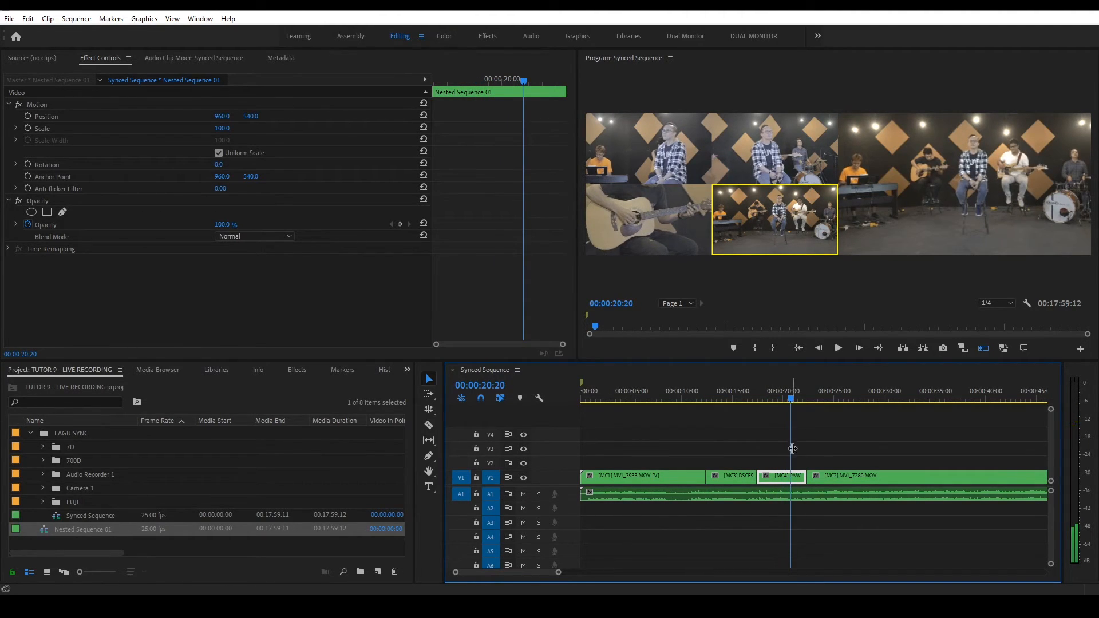
key(ctrl+k)
click(799, 476)
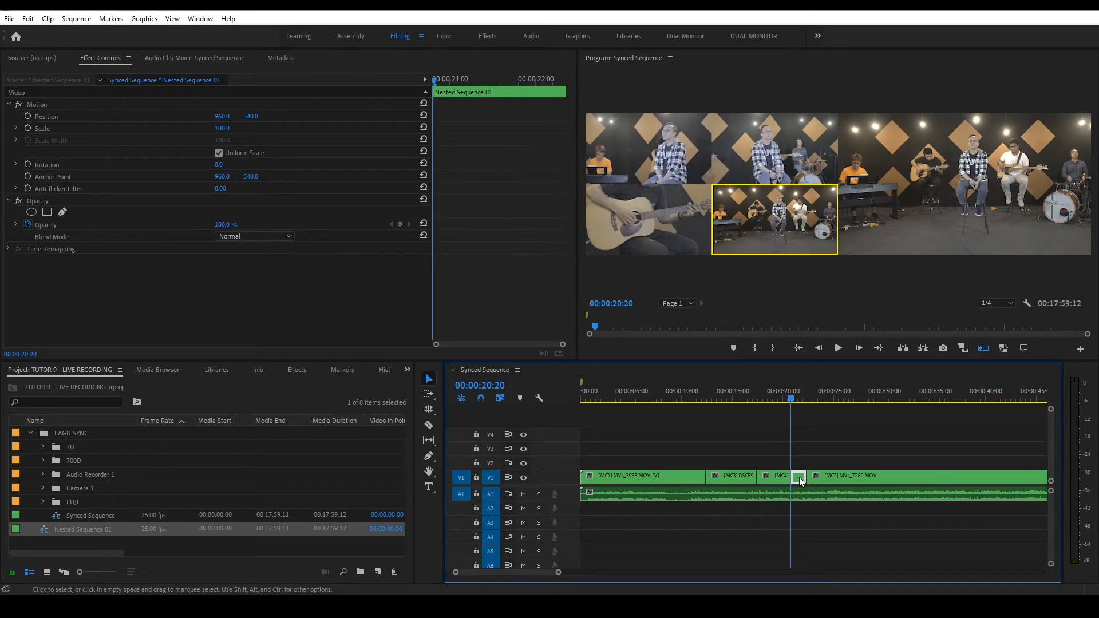
drag(807, 477, 793, 476)
key(ctrl+z)
key(ctrl+z)
Roll the cut between the wide band shot and MVI_7280.MOV slightly, and place the playhead at 00:00:20:22 with the Selection tool active.
drag(791, 400, 786, 401)
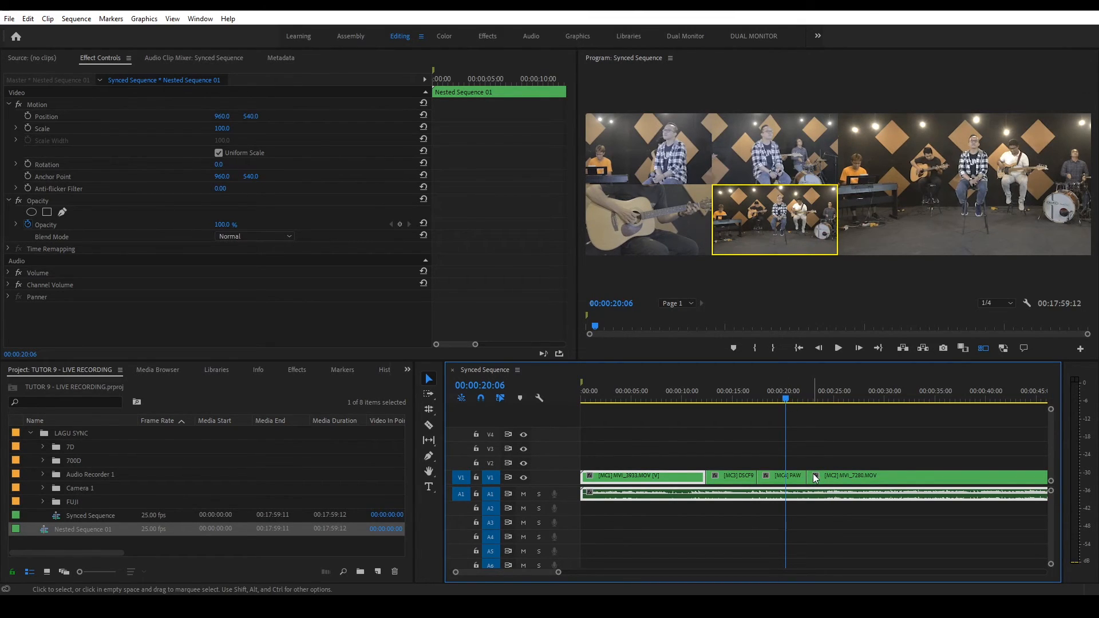
key(n)
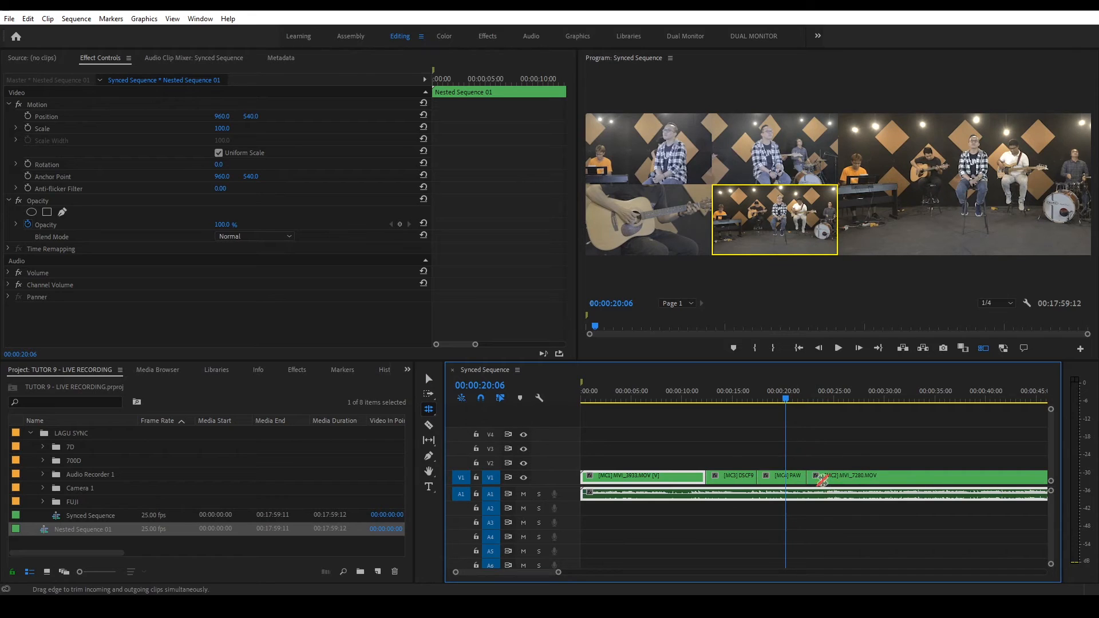
mouse_move(806, 479)
mouse_down()
mouse_move(838, 479)
mouse_move(808, 478)
mouse_up()
scroll(807, 477, down, 3)
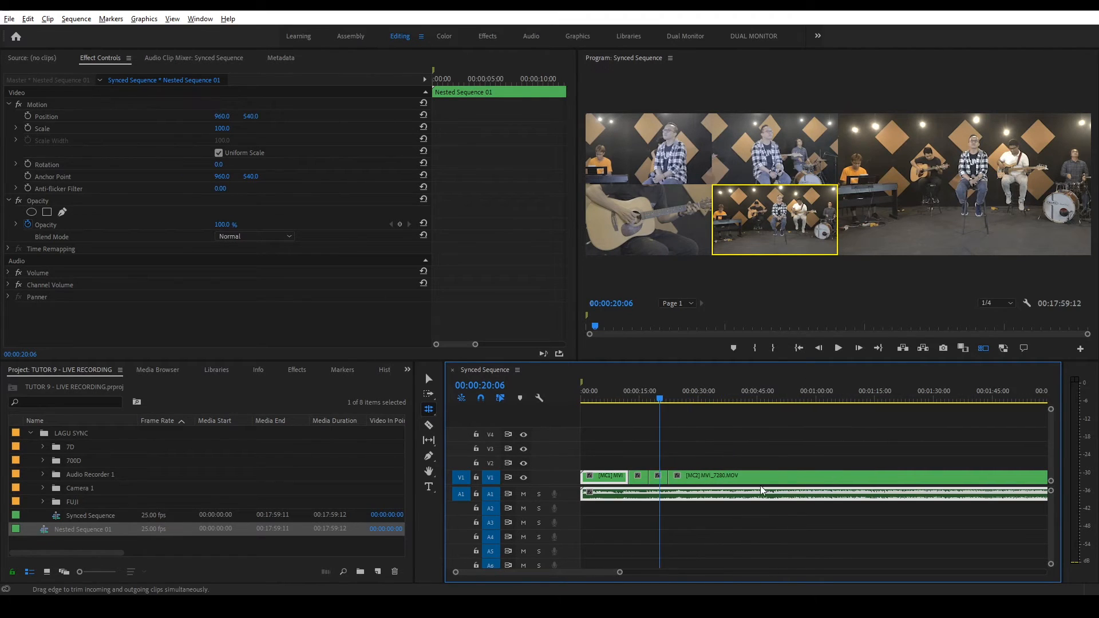
key(v)
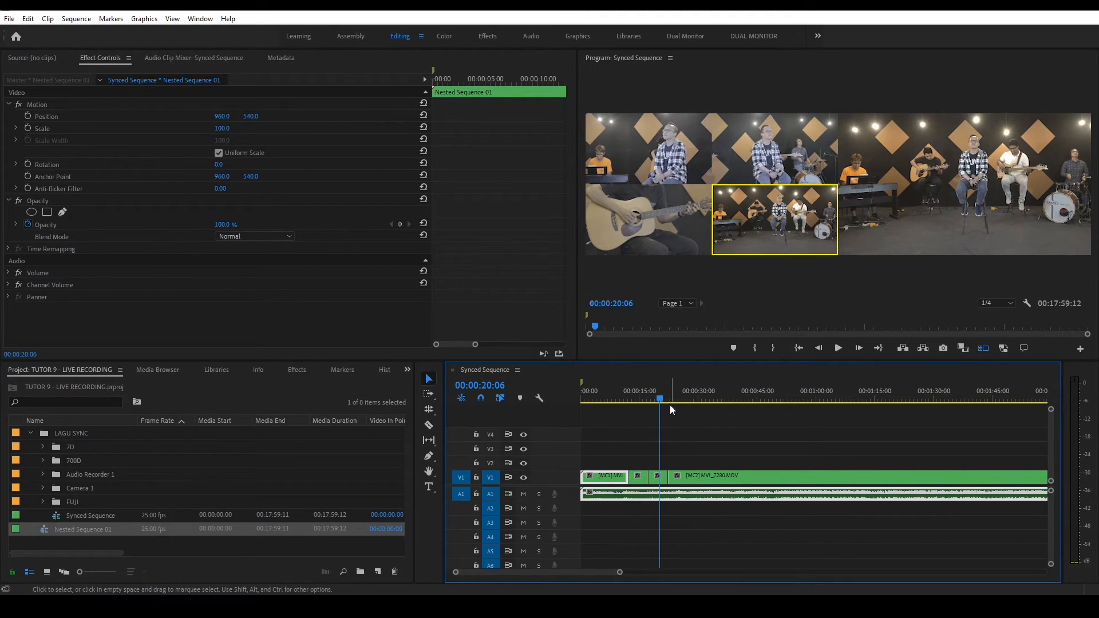
drag(661, 399, 659, 399)
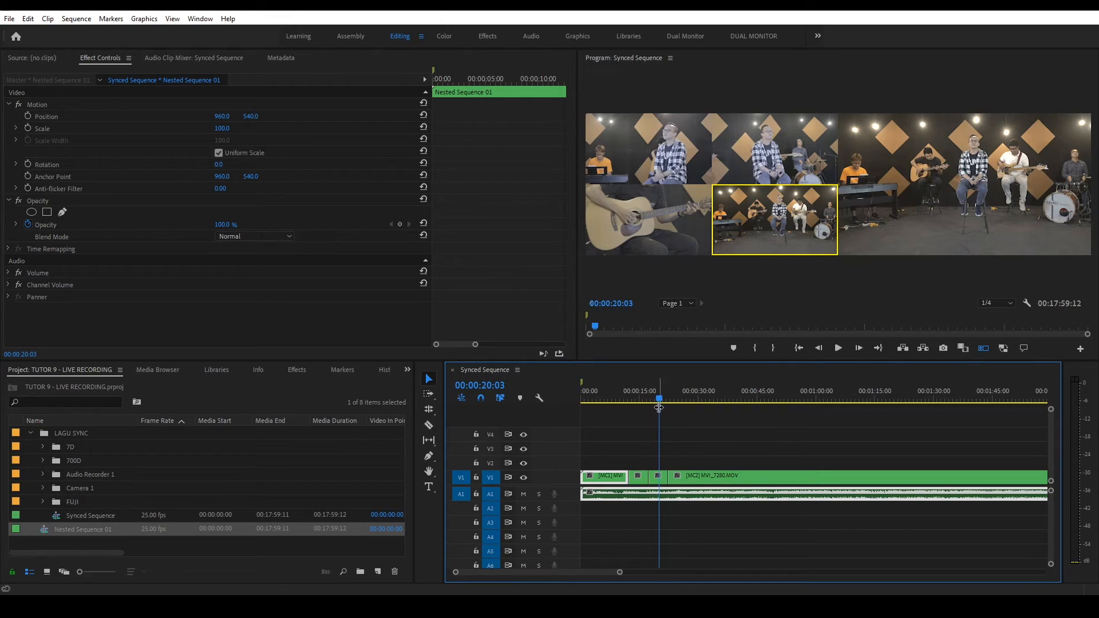
drag(658, 400, 662, 400)
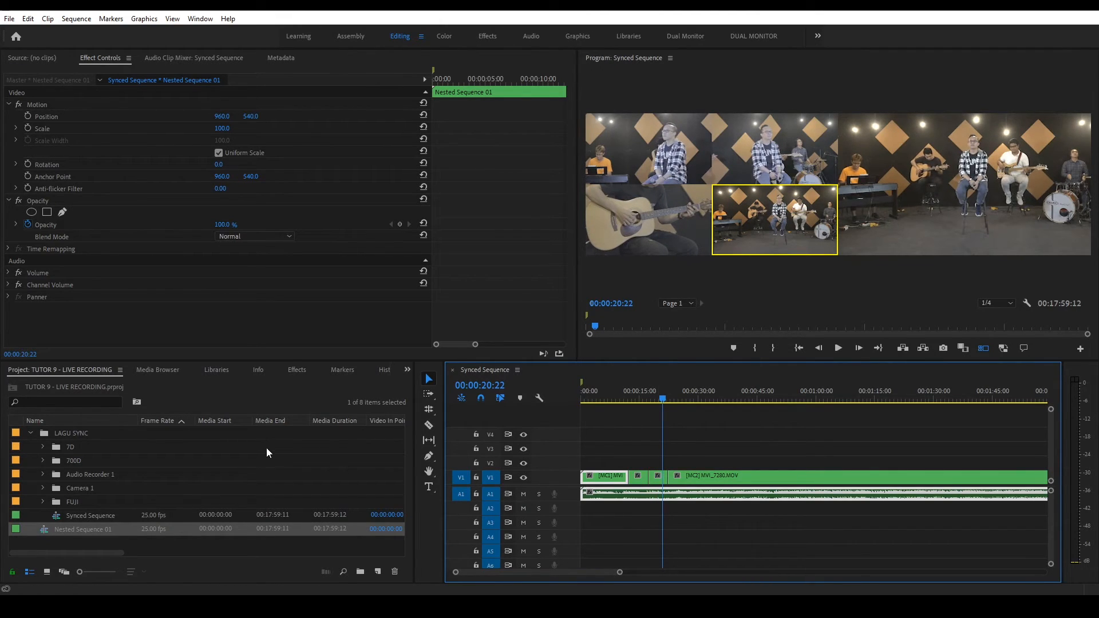
Search the effects for "DISS", locate Cross Dissolve among the Dissolve video transitions, and clear the search.
click(293, 369)
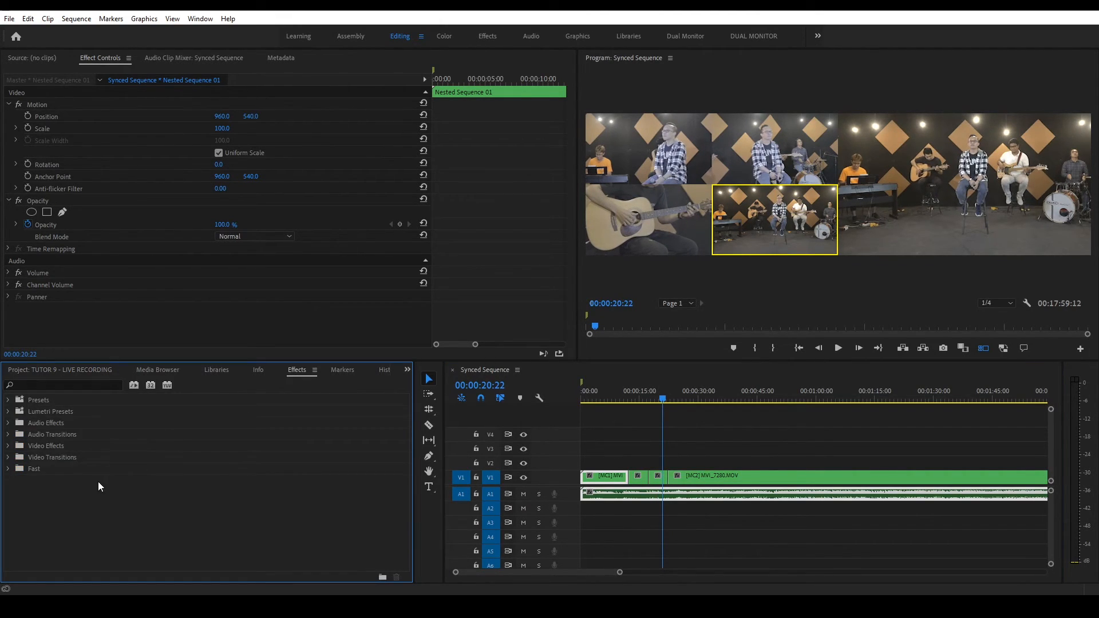
click(65, 386)
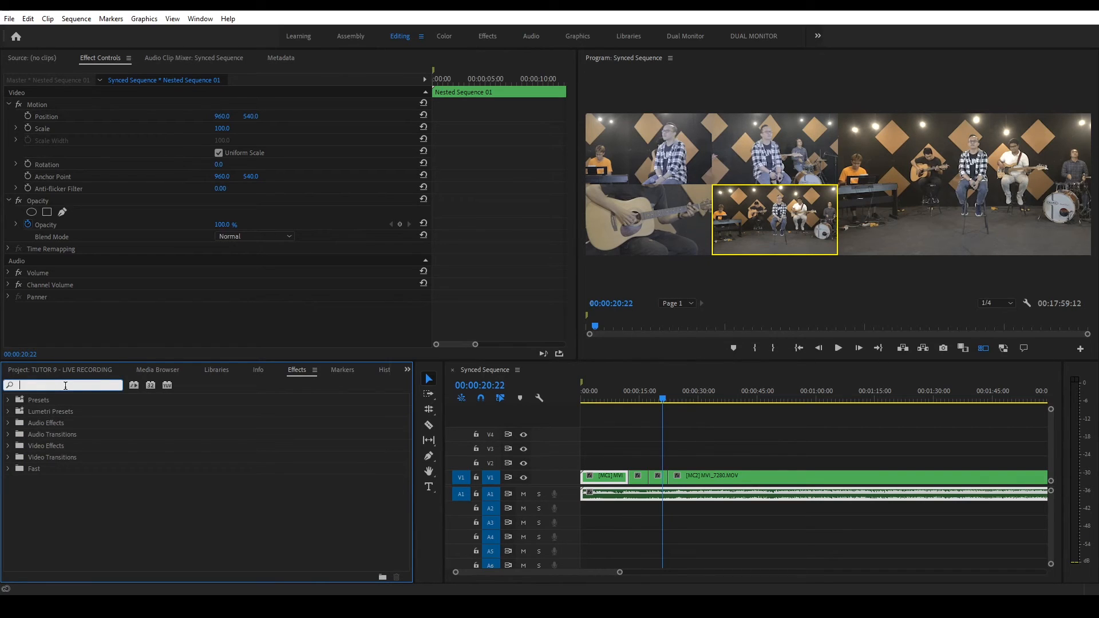
text(DISS)
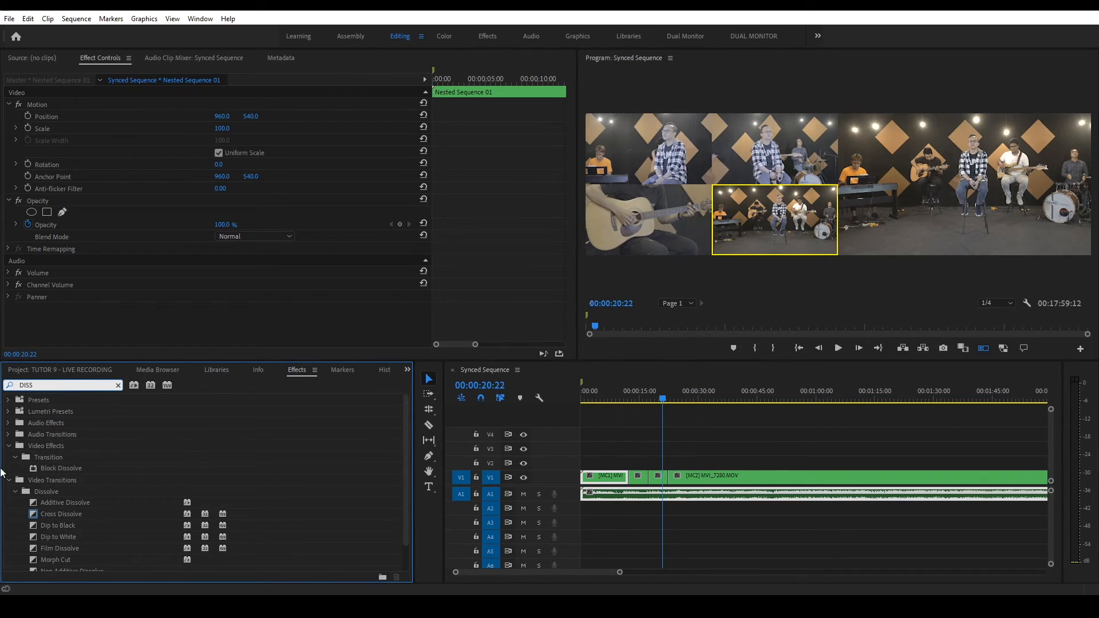
scroll(92, 504, down, 1)
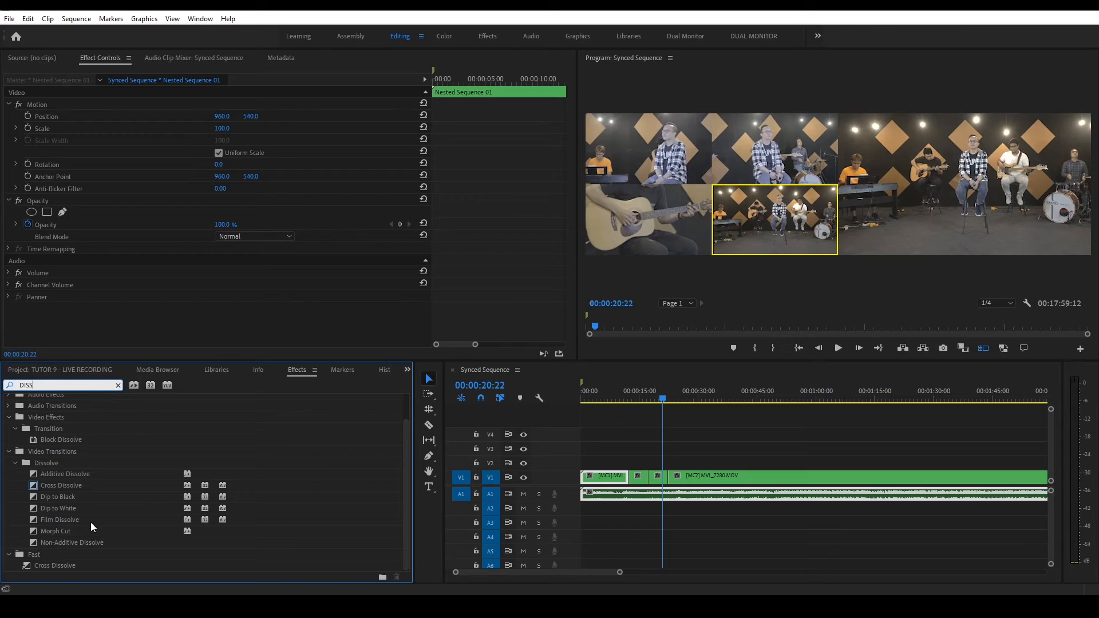
click(46, 463)
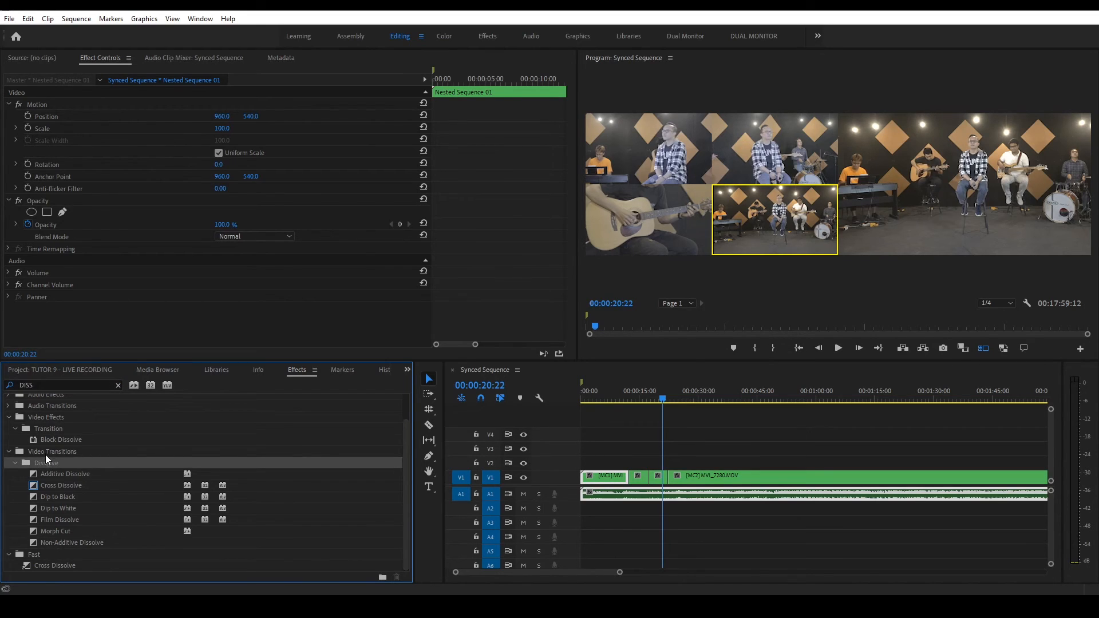
click(55, 486)
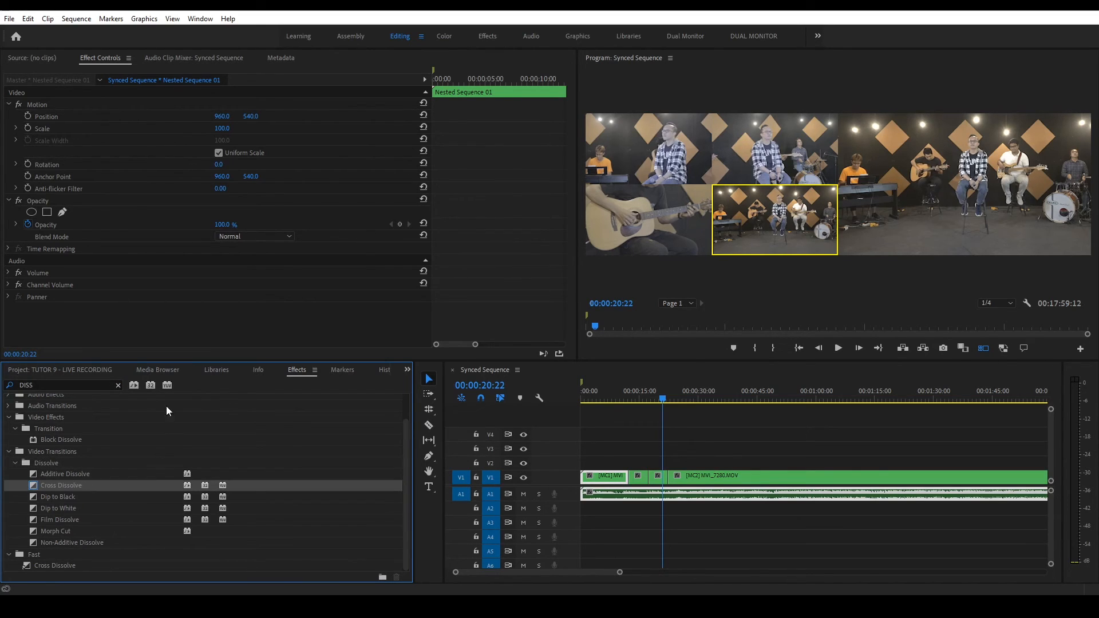
click(118, 386)
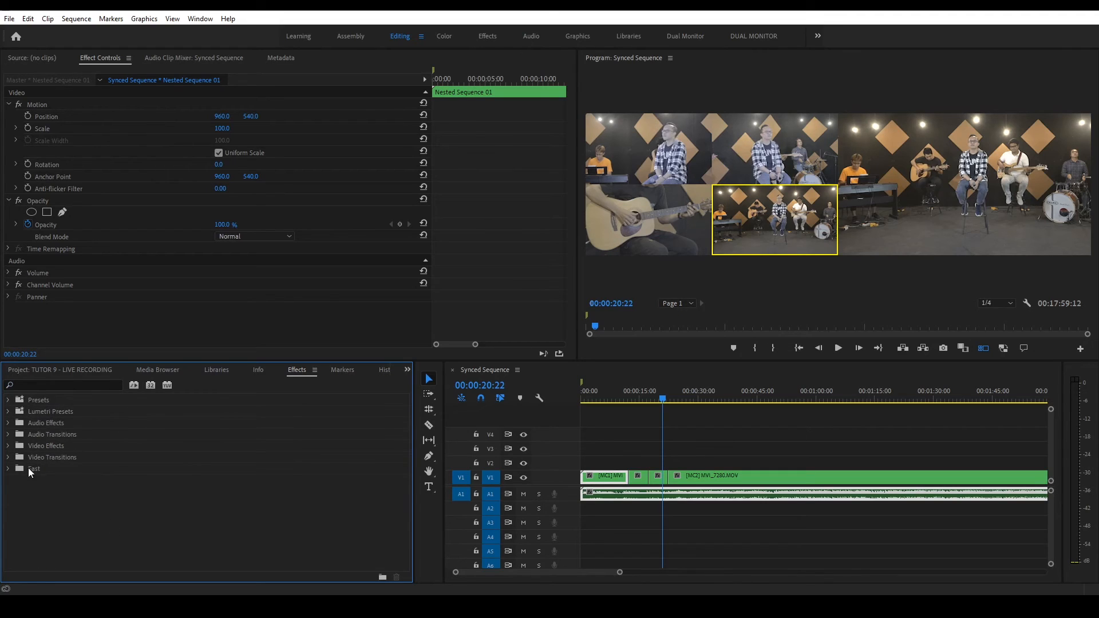
Apply the Cross Dissolve video transition to the cut between the wide band shot and MVI_7280.MOV, and play it back.
click(7, 457)
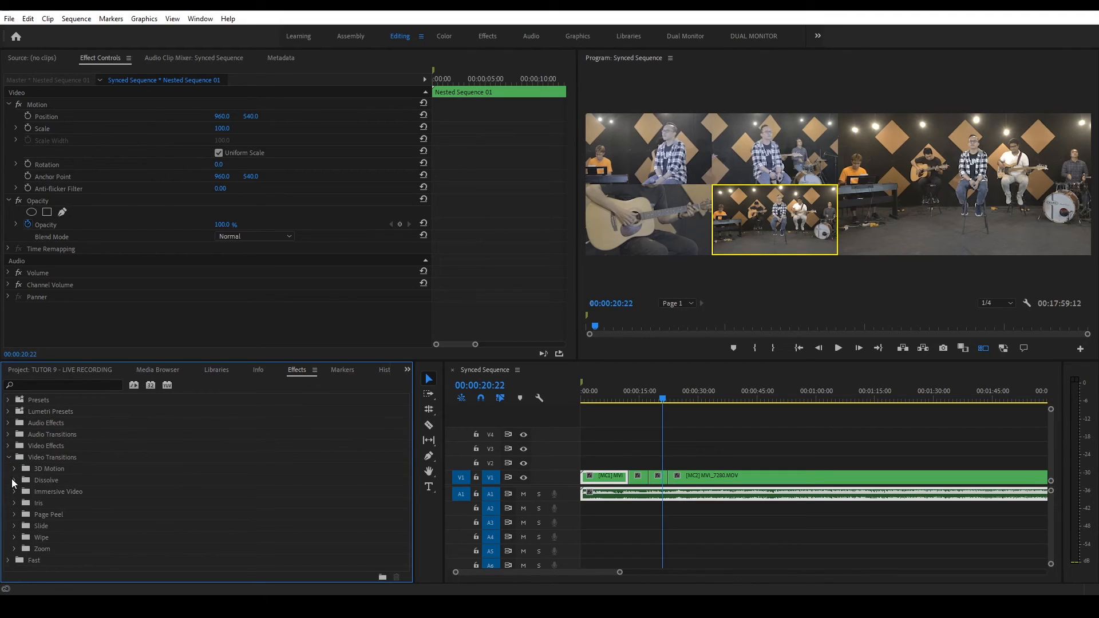
click(15, 479)
drag(63, 503, 657, 485)
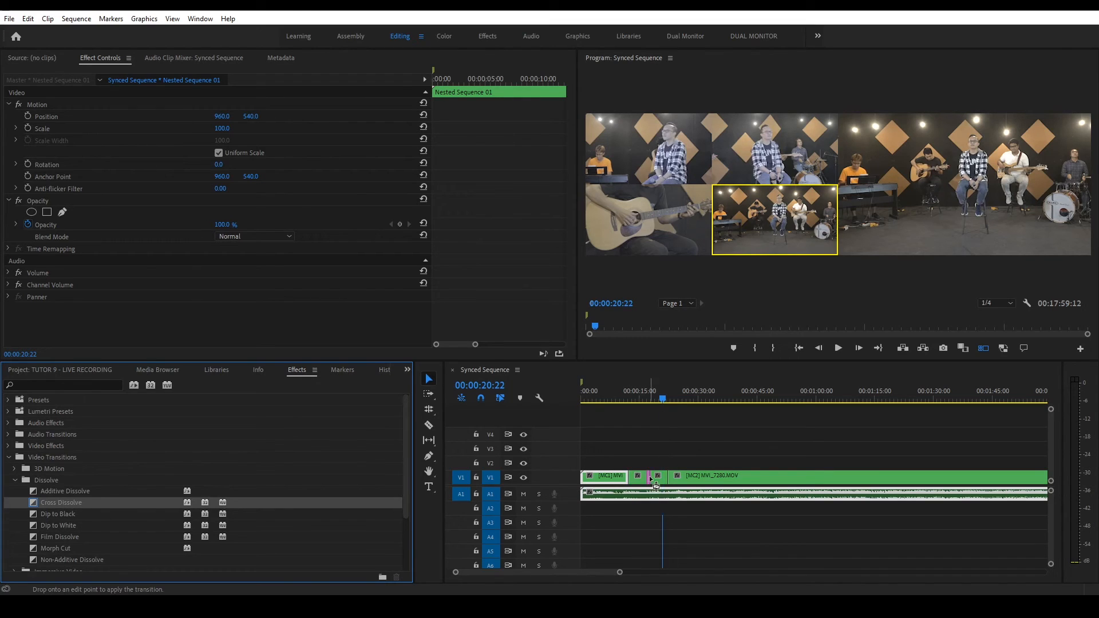
scroll(673, 493, up, 3)
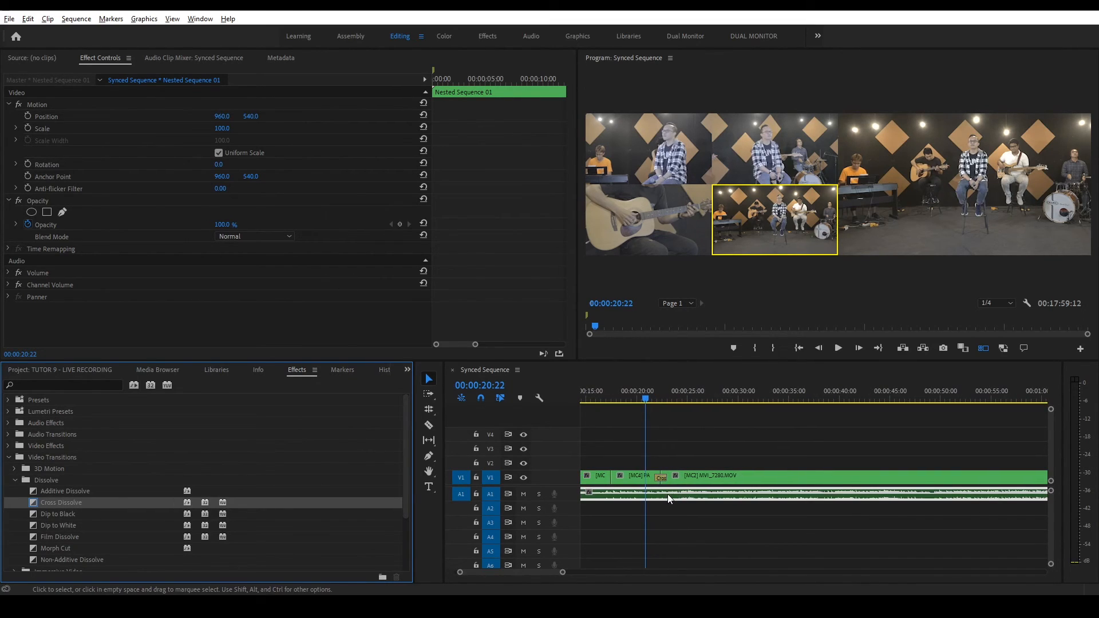
scroll(684, 479, up, 3)
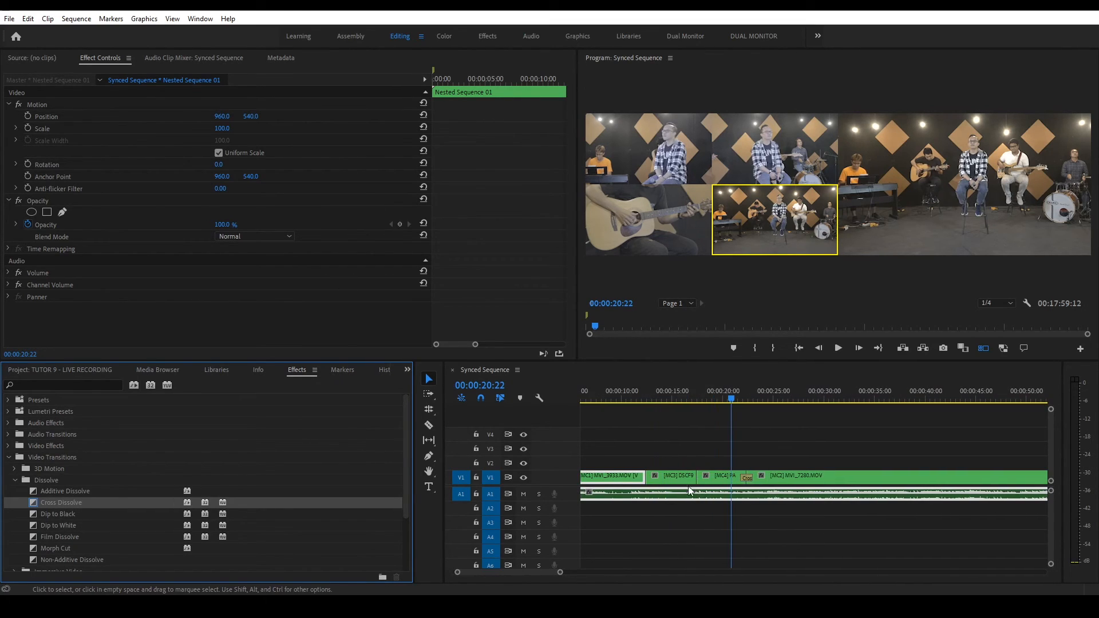
drag(732, 398, 735, 397)
key(space)
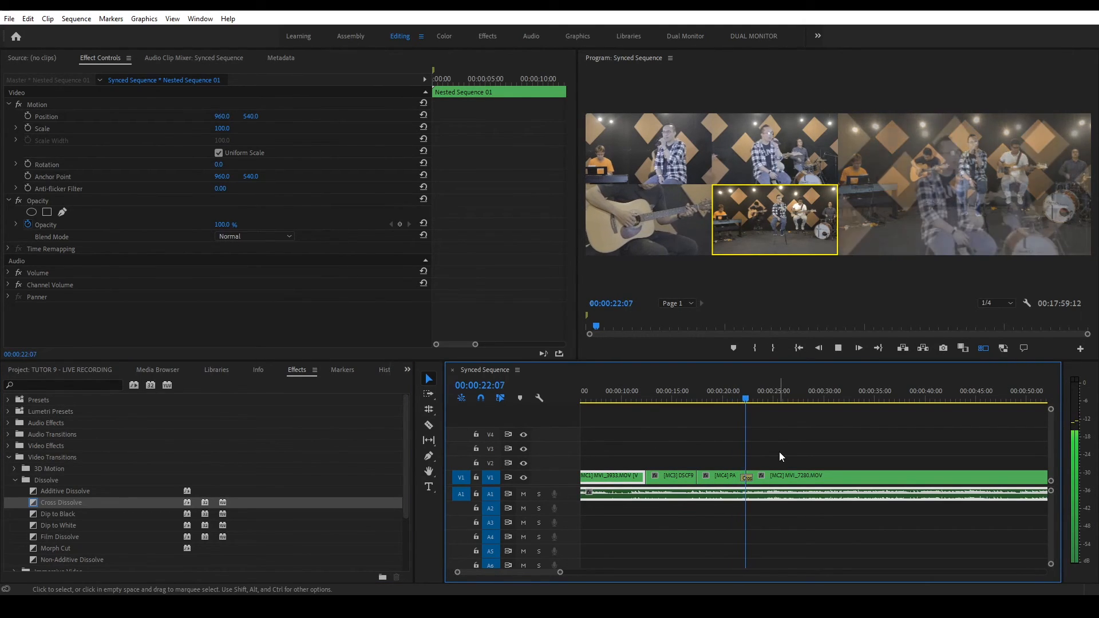
key(space)
Apply Cross Dissolve to the cut between the guitar close-up and the wide band shot, and preview it from 00:00:15:19.
scroll(773, 497, down, 6)
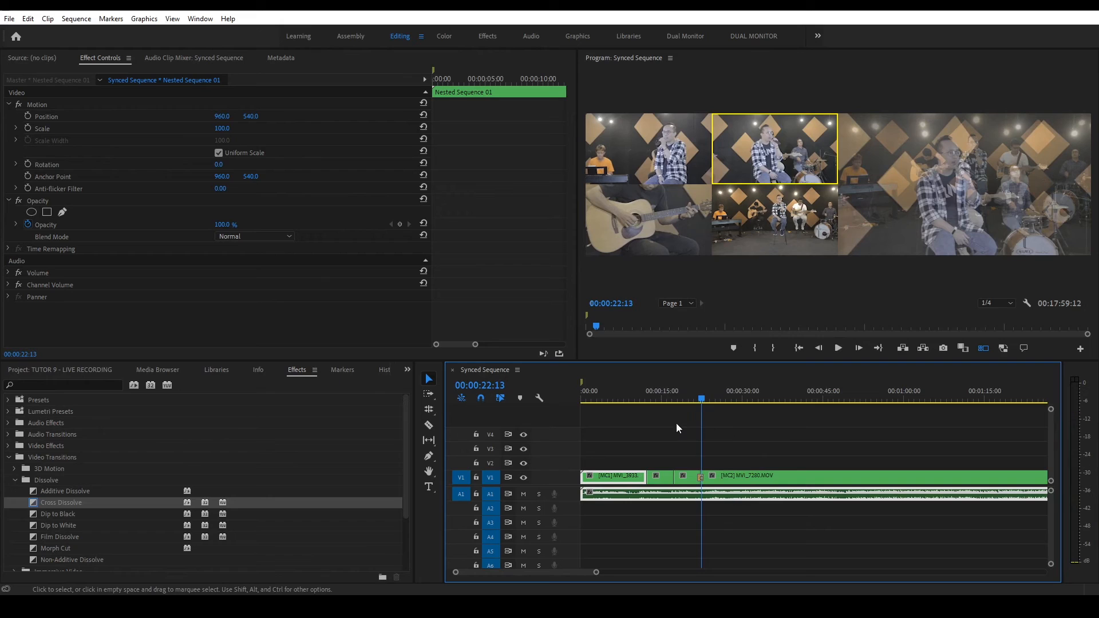
drag(677, 399, 666, 399)
mouse_move(61, 502)
mouse_down()
mouse_move(390, 507)
mouse_move(676, 484)
mouse_up()
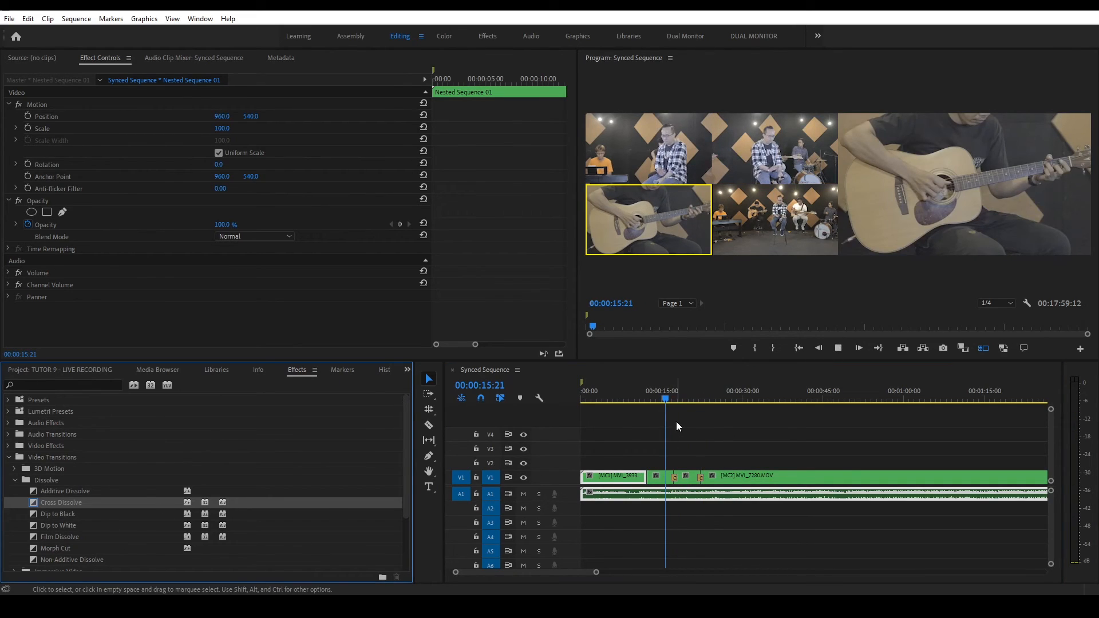
click(664, 398)
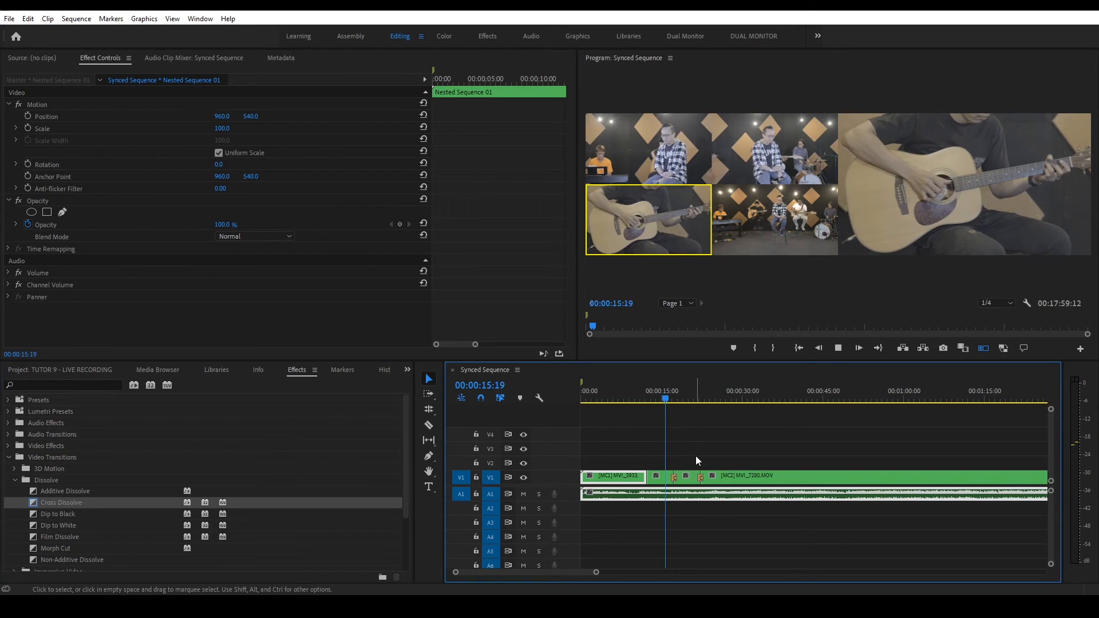
key(space)
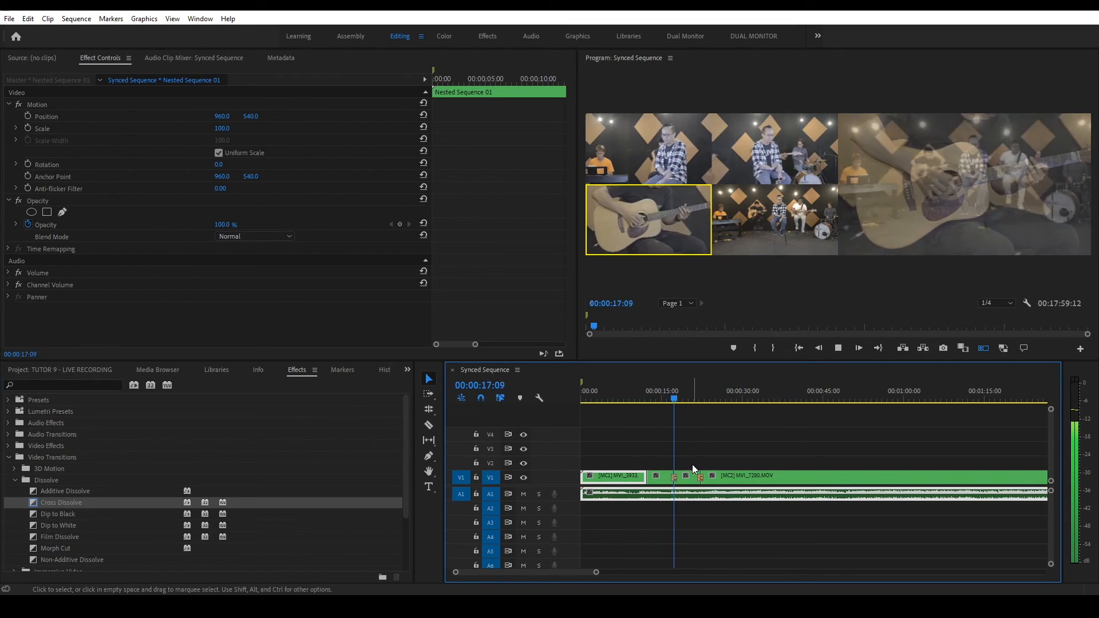
key(space)
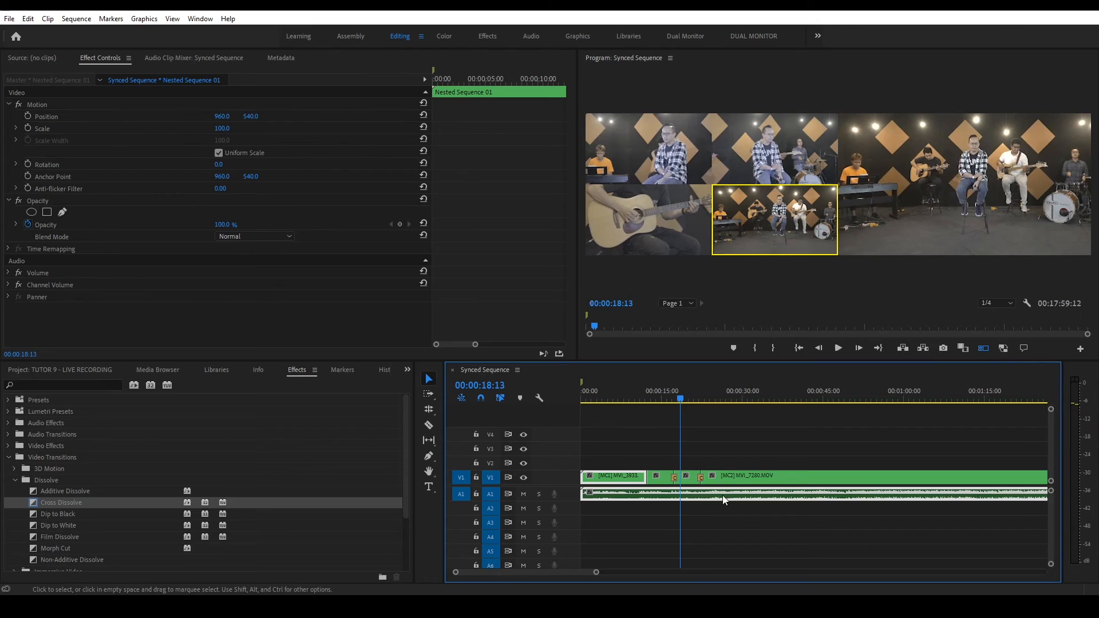
Turn off the multi-camera view so the Program monitor displays only the edited output.
key(minus)
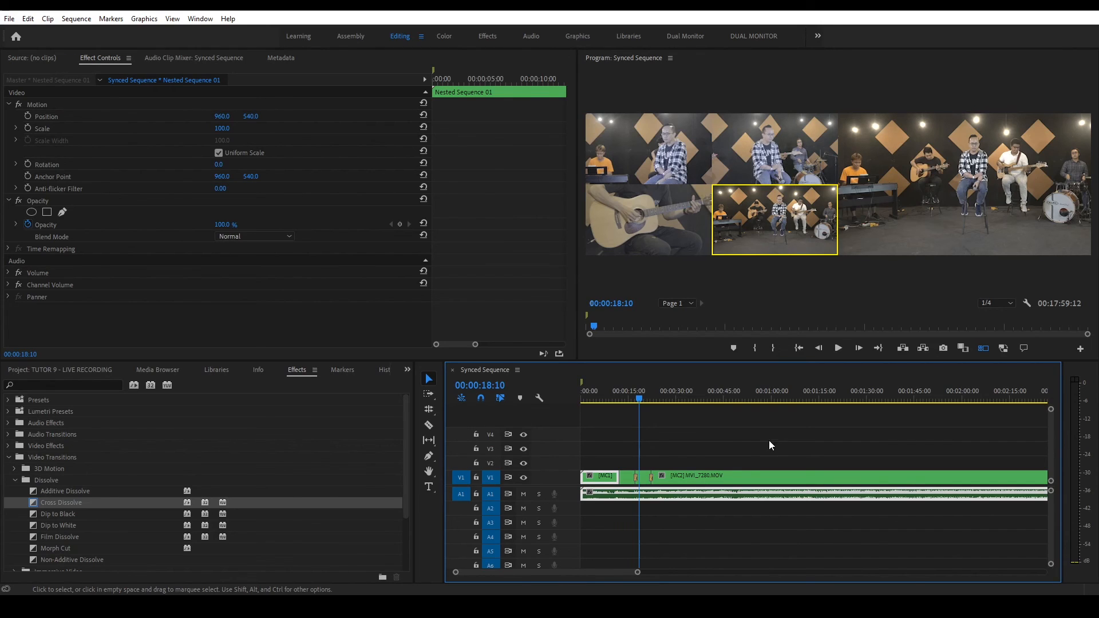
click(984, 348)
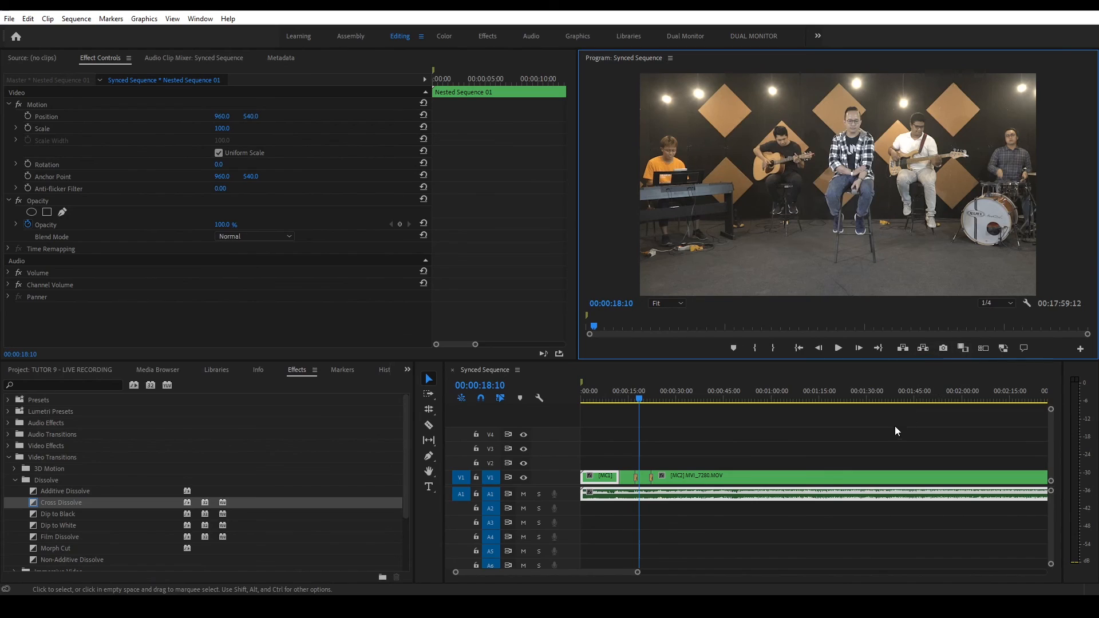